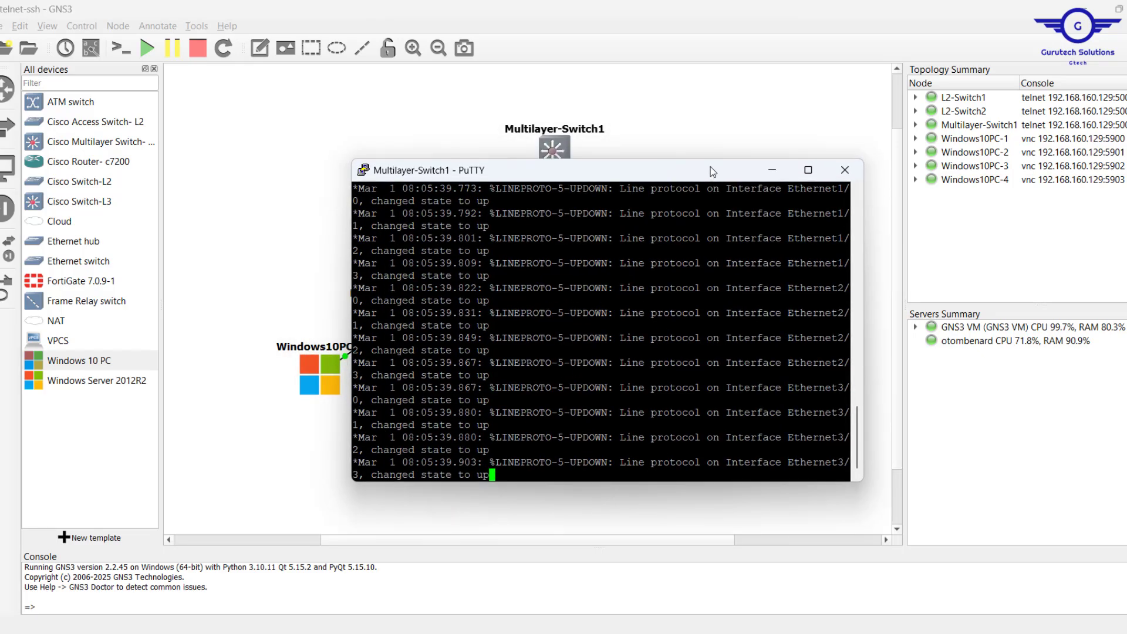
# - Bring up a responsive configuration prompt in the Multilayer-Switch1 console
pyautogui.press('Return')
pyautogui.press('Return')
pyautogui.press('Return')
pyautogui.press('Return')
pyautogui.press('Return')
pyautogui.press('Return')
pyautogui.press('Return')
pyautogui.press('Return')
pyautogui.press('Return')
pyautogui.press('Return')
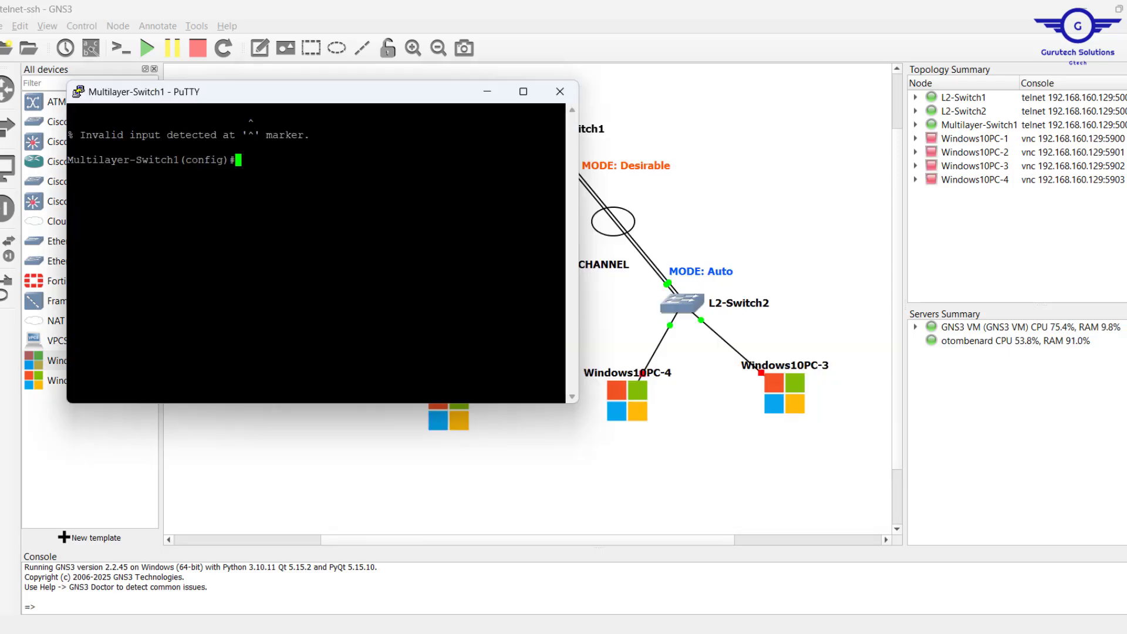
pyautogui.press('Return')
pyautogui.press('Return')
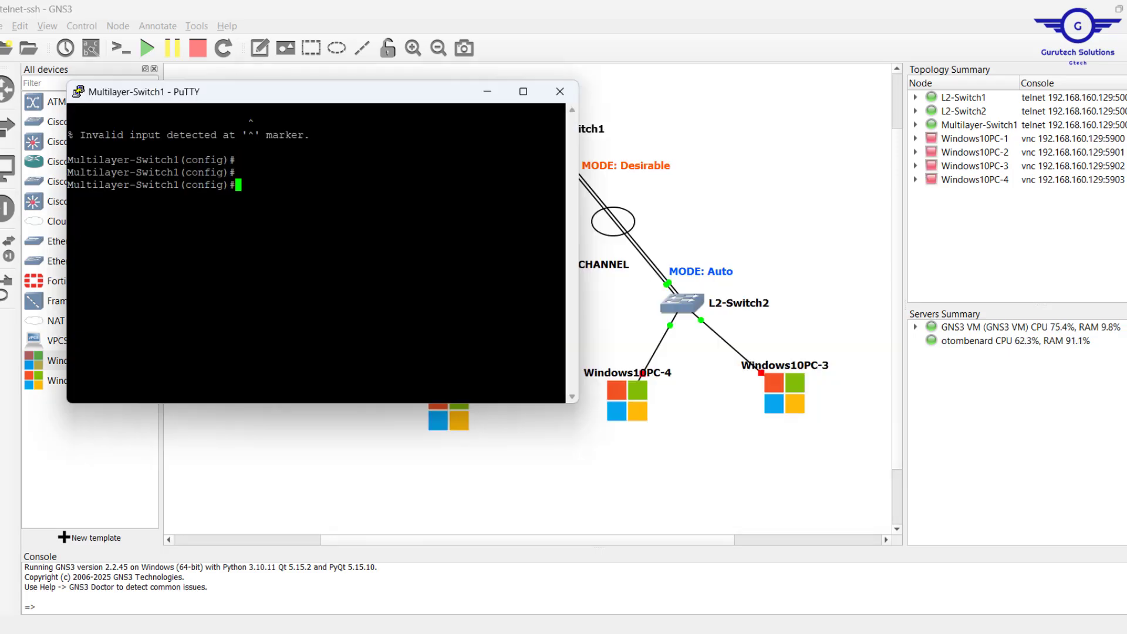
# - Set the hostname of Multilayer-Switch1 to MLSW
pyautogui.write('hostname MLSW')
pyautogui.press('Return')
pyautogui.press('Return')
pyautogui.press('Return')
pyautogui.press('Return')
pyautogui.press('Return')
pyautogui.press('Return')
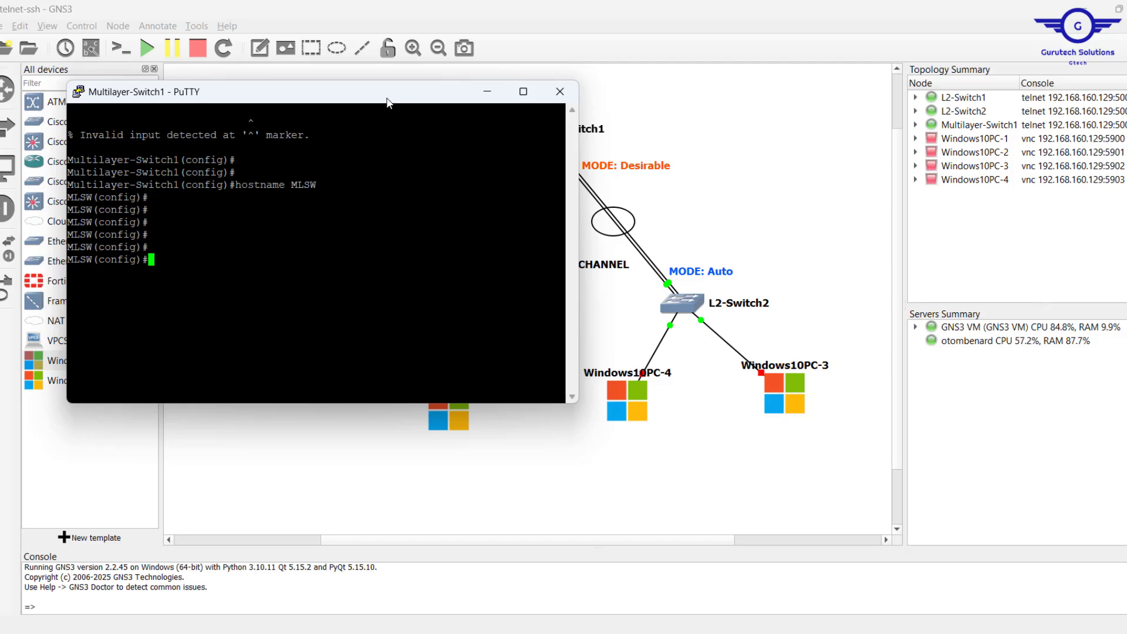
# - Check the multilayer switch's links in the topology, then enter configuration of interface range eth0/0-3 in its console
pyautogui.click(730, 174)
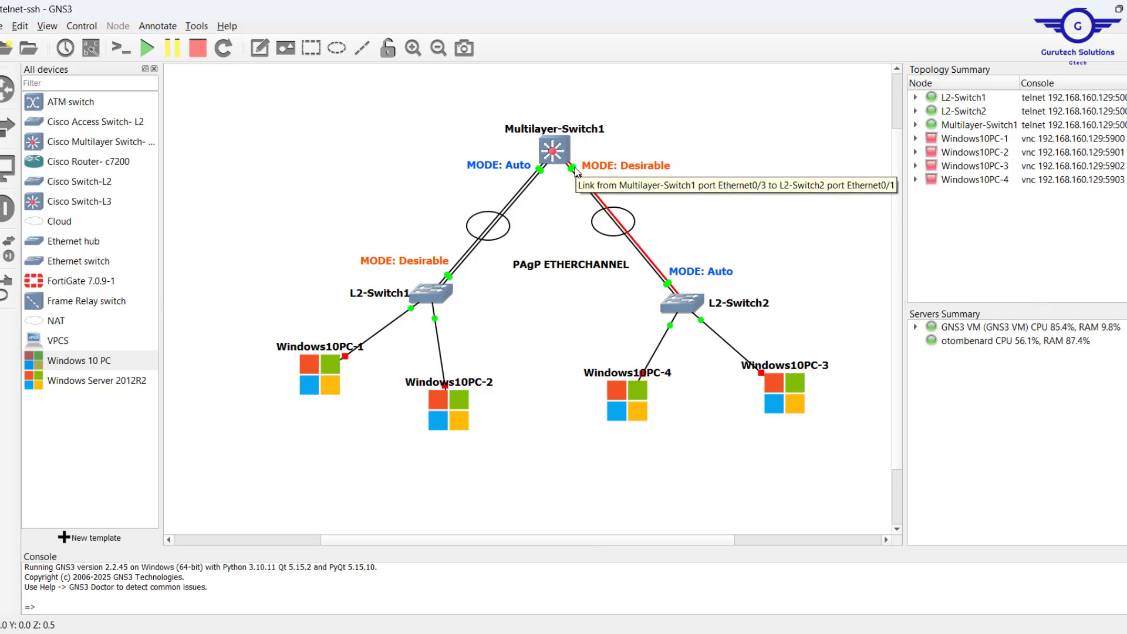
pyautogui.doubleClick(555, 146)
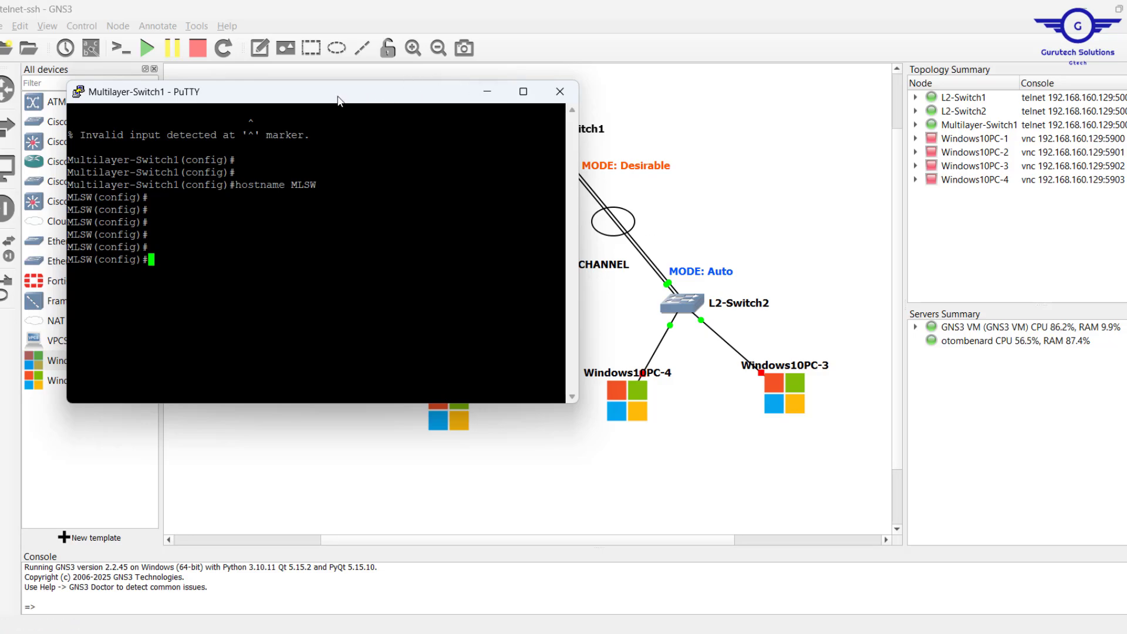
pyautogui.moveTo(365, 101); pyautogui.dragTo(590, 162)
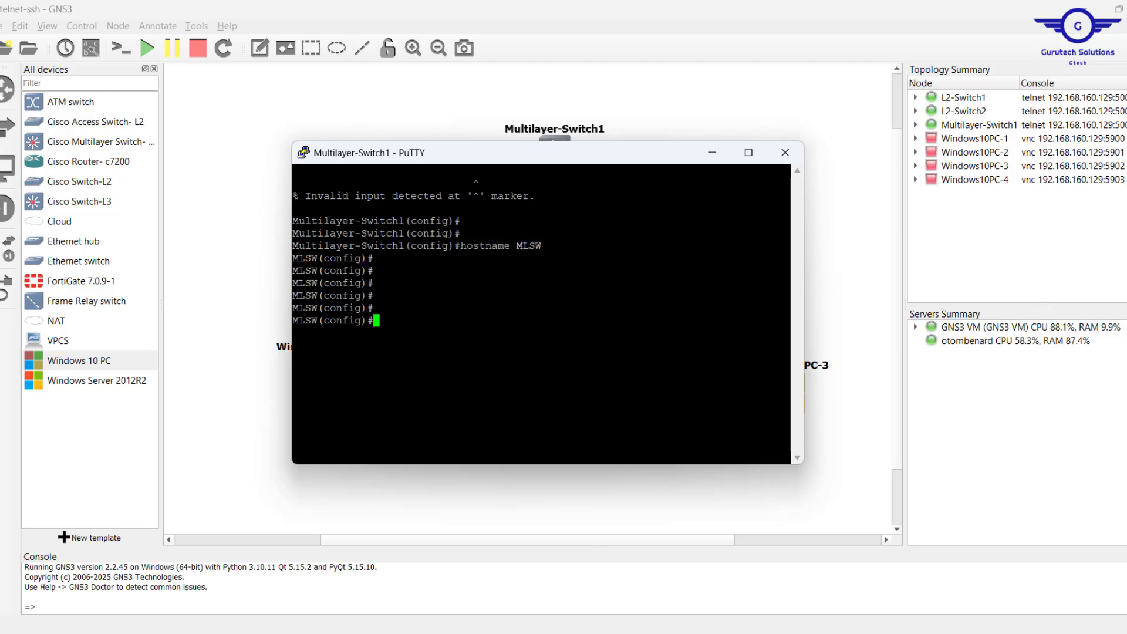
pyautogui.write('int range eth0/0')
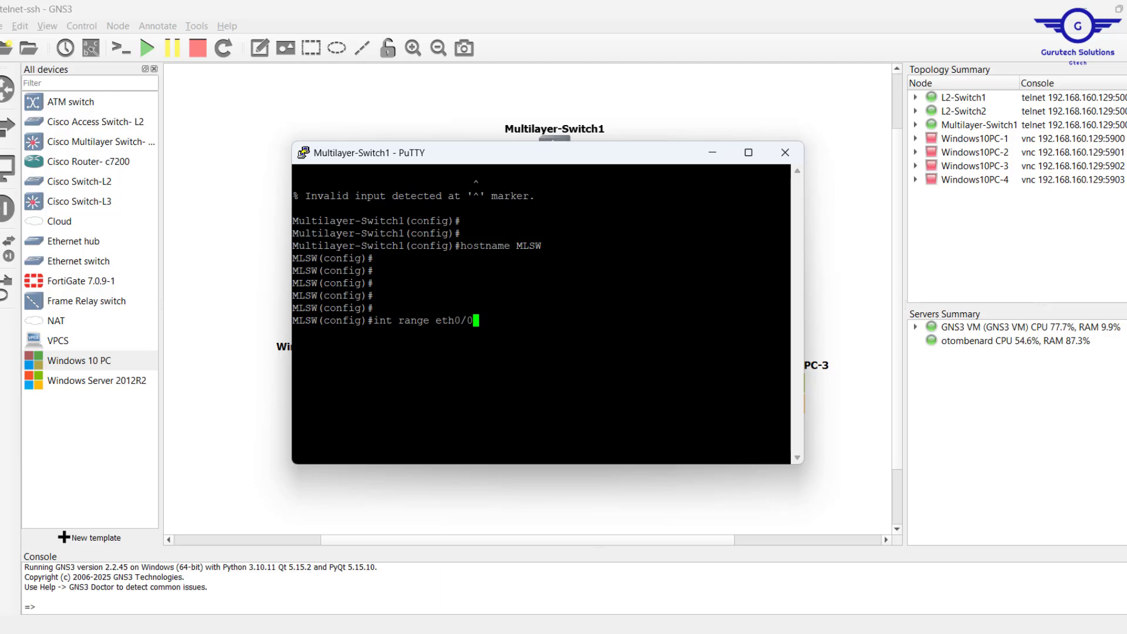
pyautogui.write('-3')
pyautogui.press('Return')
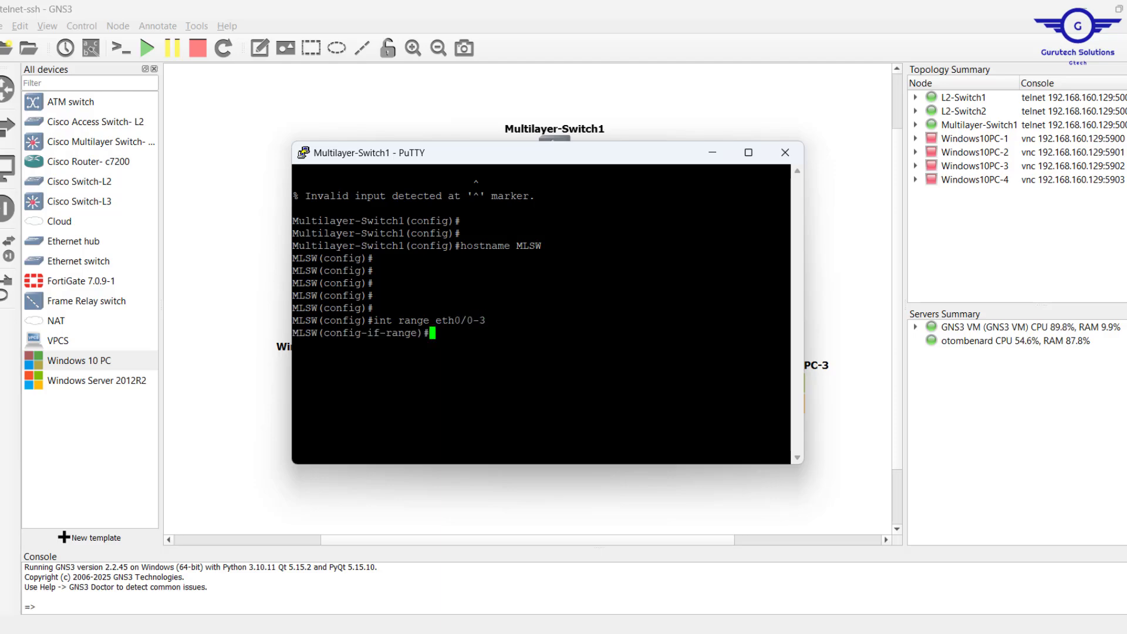
pyautogui.press('Return')
pyautogui.press('Return')
# - Set the trunk encapsulation of MLSW's interface range eth0/0-3 to dot1q
pyautogui.write('swit')
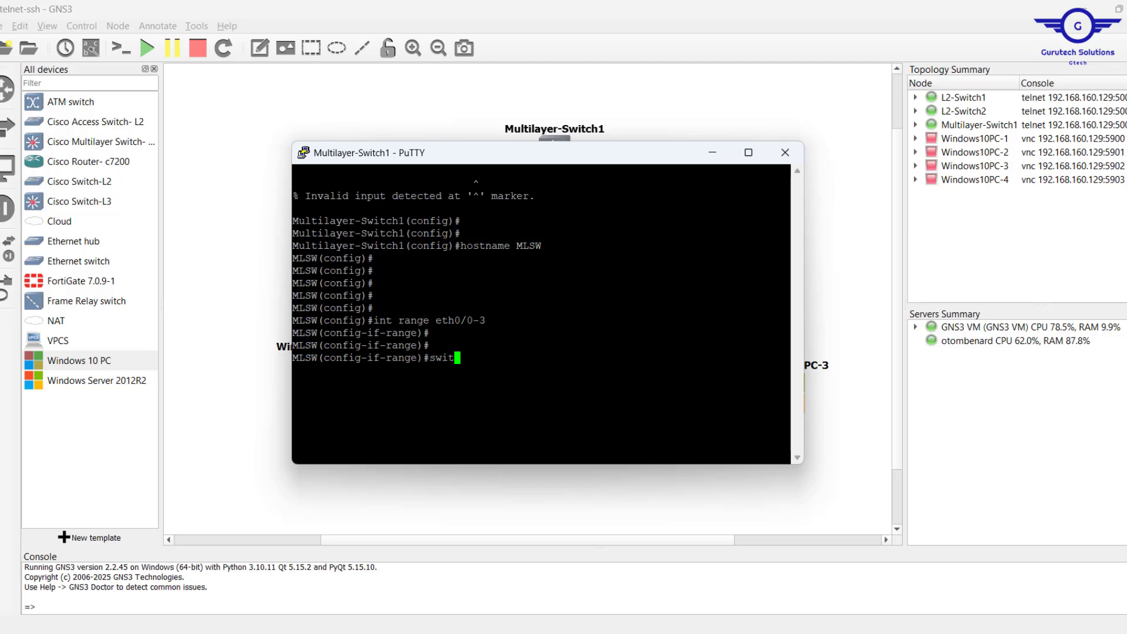
pyautogui.press('Tab')
pyautogui.write('tr')
pyautogui.press('Tab')
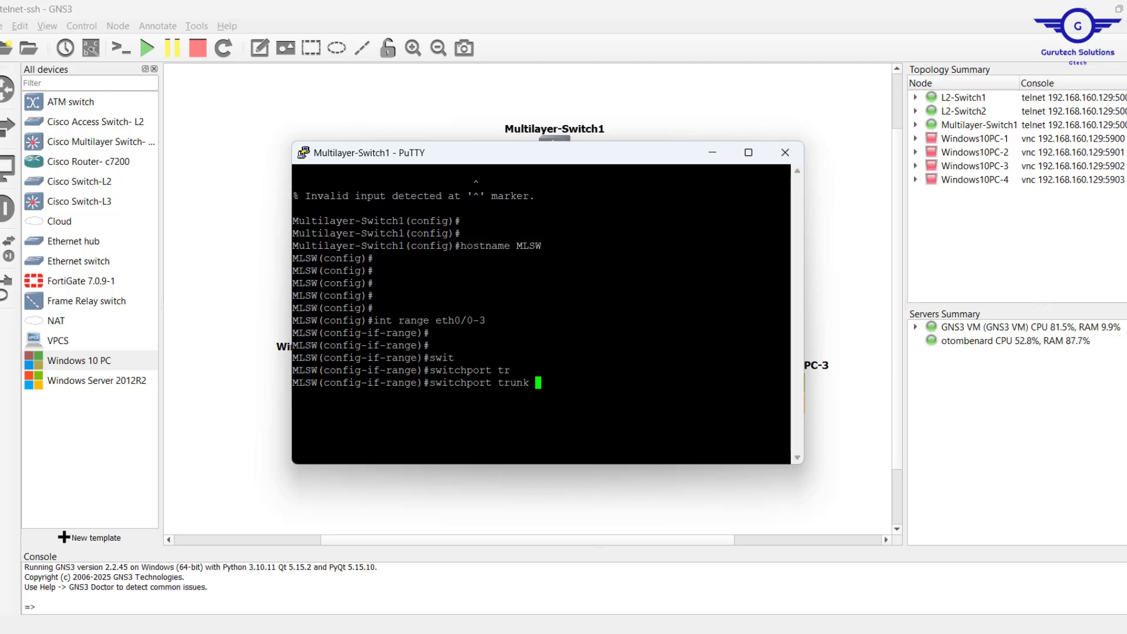
pyautogui.write('e')
pyautogui.press('Tab')
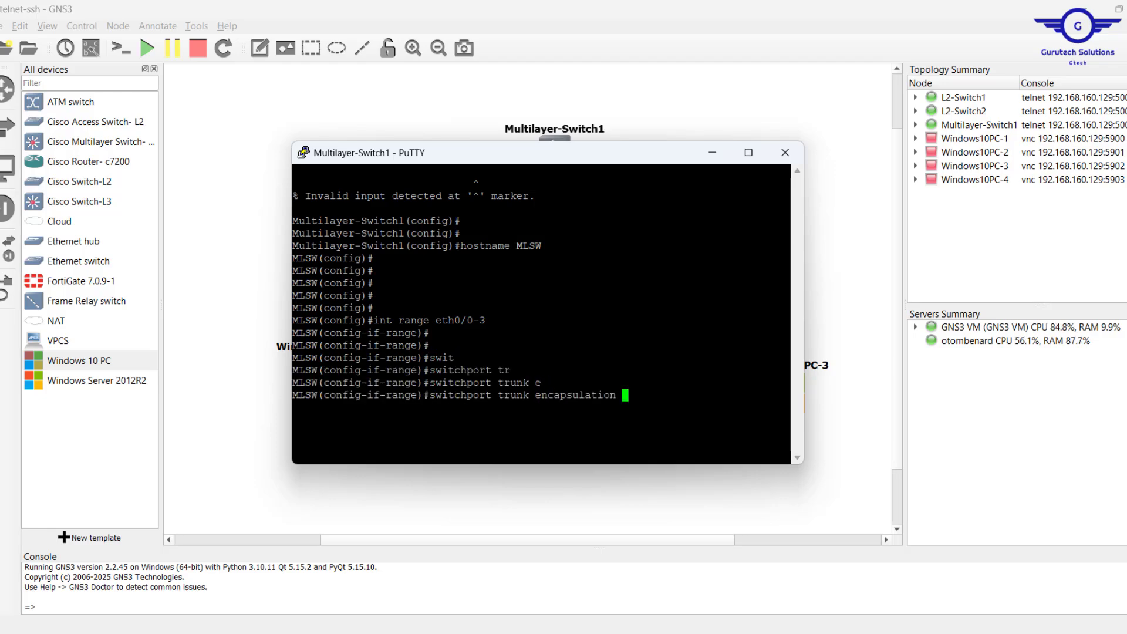
pyautogui.write('d')
pyautogui.press('Tab')
pyautogui.press('Return')
pyautogui.press('Return')
pyautogui.press('Return')
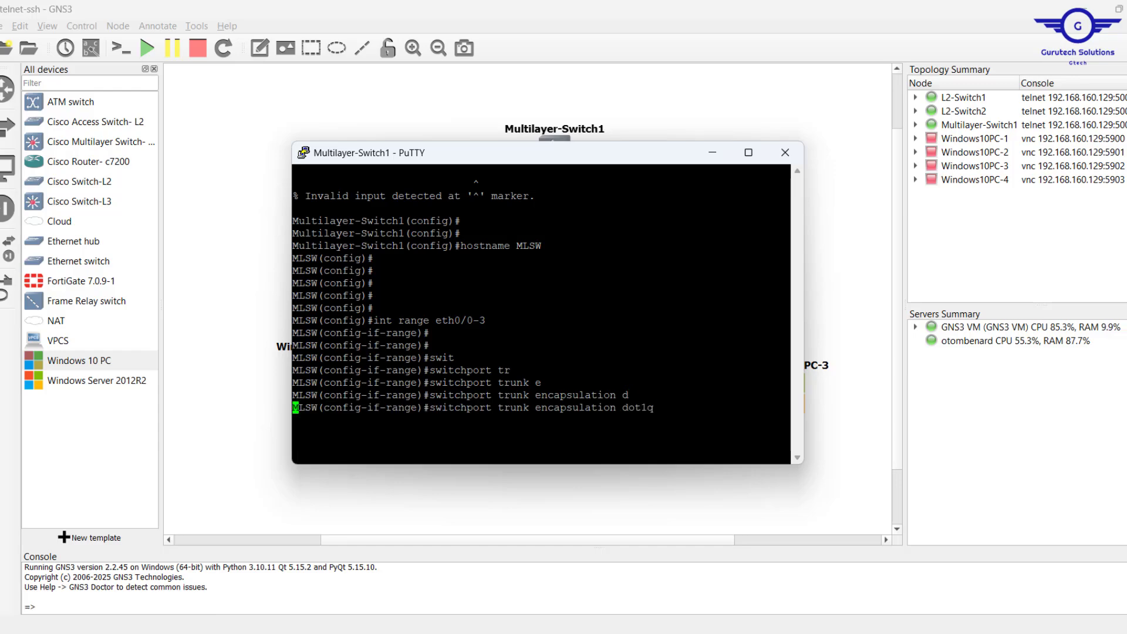
# - Set the switchport mode of MLSW's interface range eth0/0-3 to trunk
pyautogui.write('sw')
pyautogui.press('Tab')
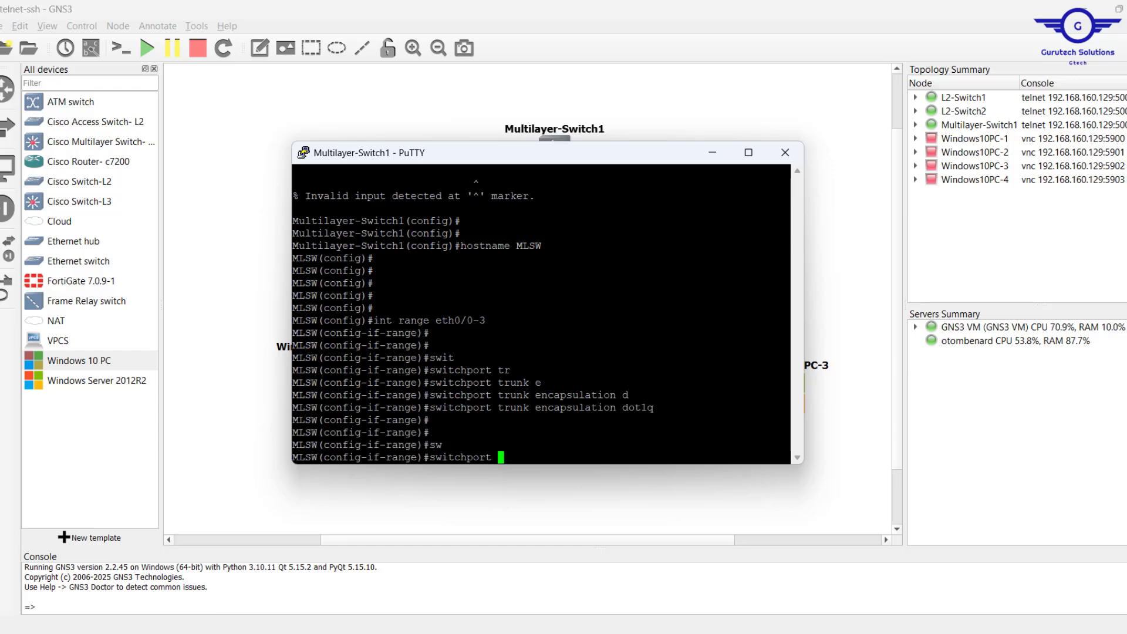
pyautogui.write('m')
pyautogui.press('Tab')
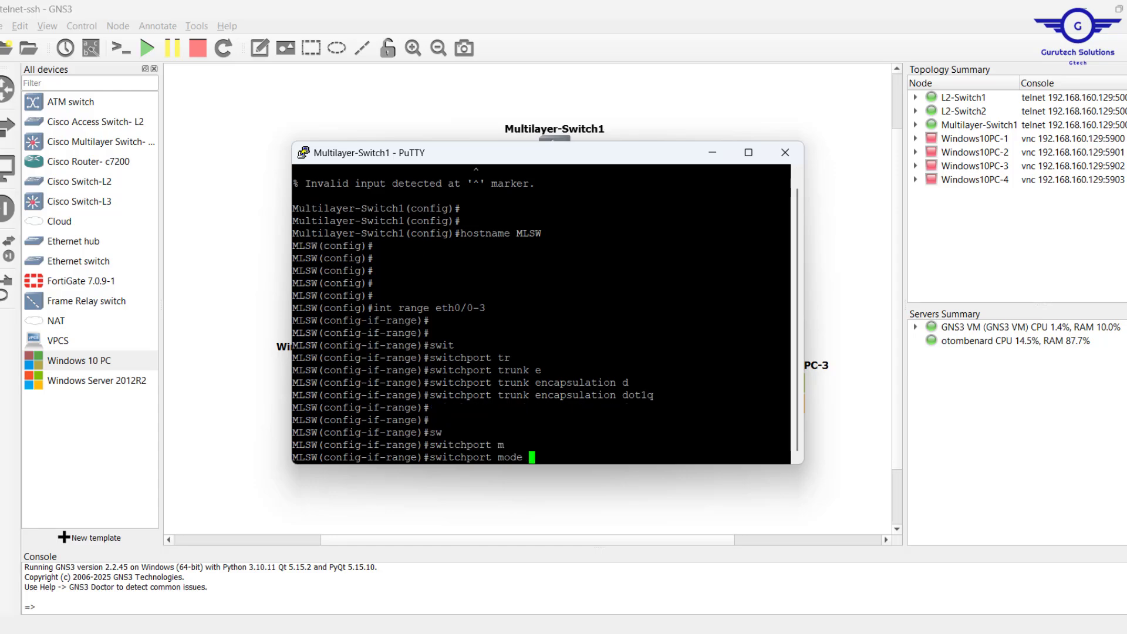
pyautogui.write('tr')
pyautogui.press('Tab')
pyautogui.press('Return')
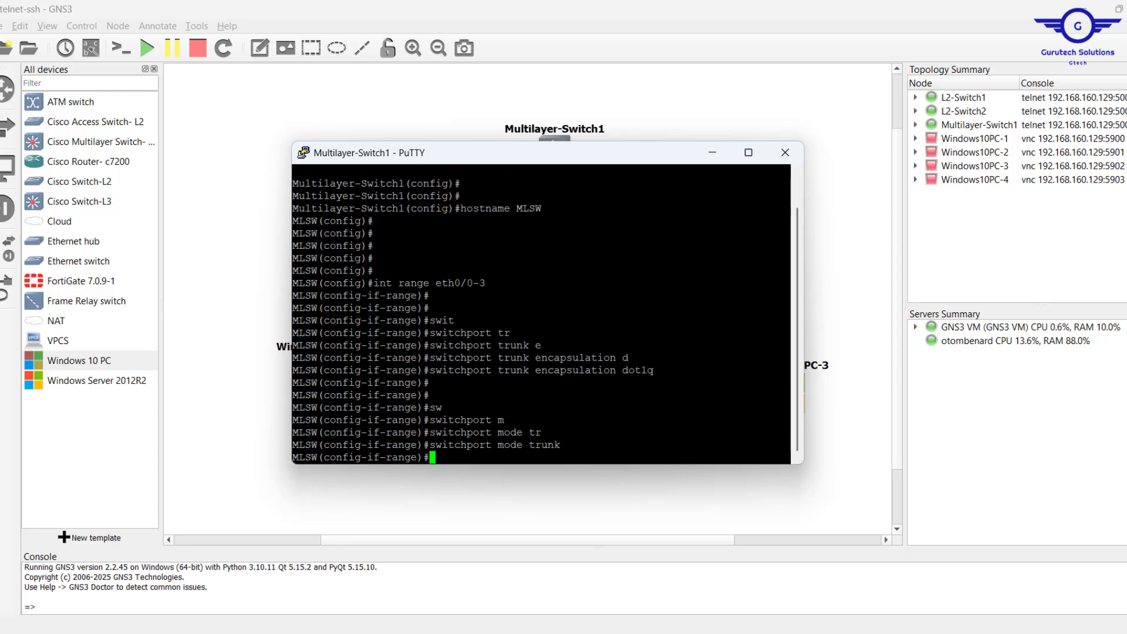
# - Exit interface configuration on MLSW and save the running configuration, overwriting the previous NVRAM configuration
pyautogui.write('exit')
pyautogui.press('Return')
pyautogui.press('Return')
pyautogui.press('Return')
pyautogui.press('Return')
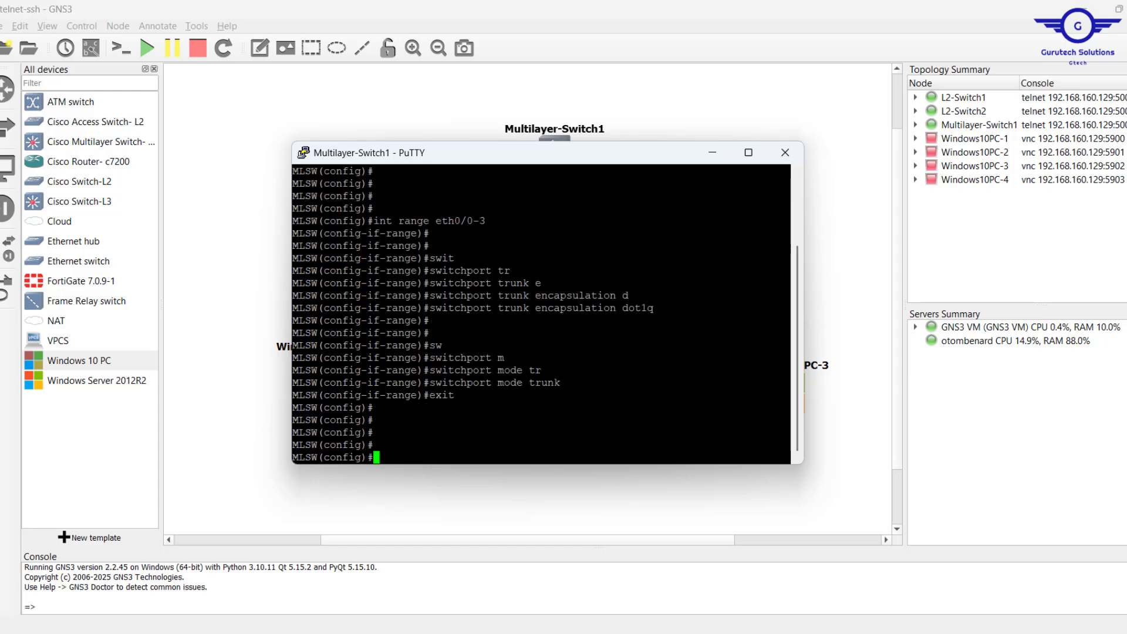
pyautogui.write('do wr')
pyautogui.press('Return')
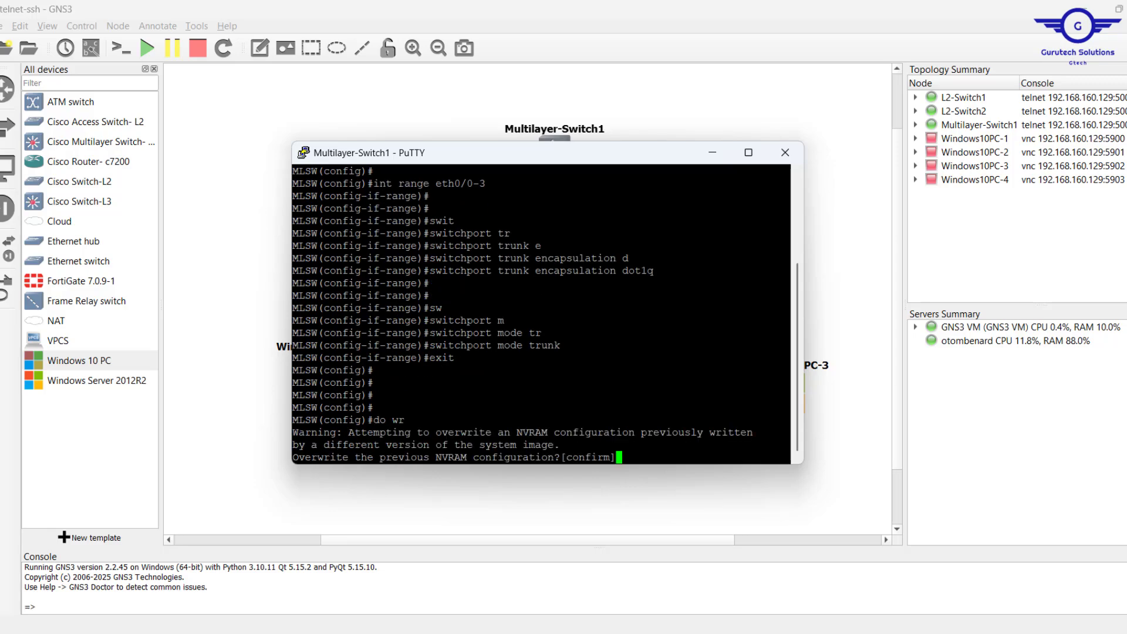
pyautogui.press('Return')
# - Open the L2-Switch1 console from the topology and enter global configuration mode
pyautogui.click(818, 263)
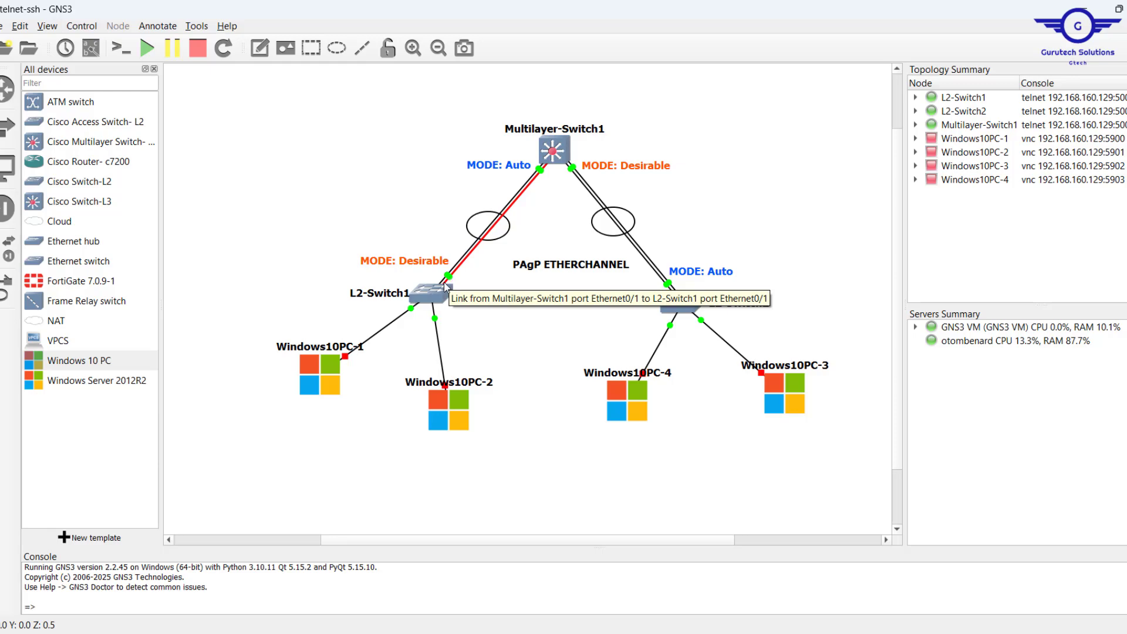
pyautogui.doubleClick(426, 299)
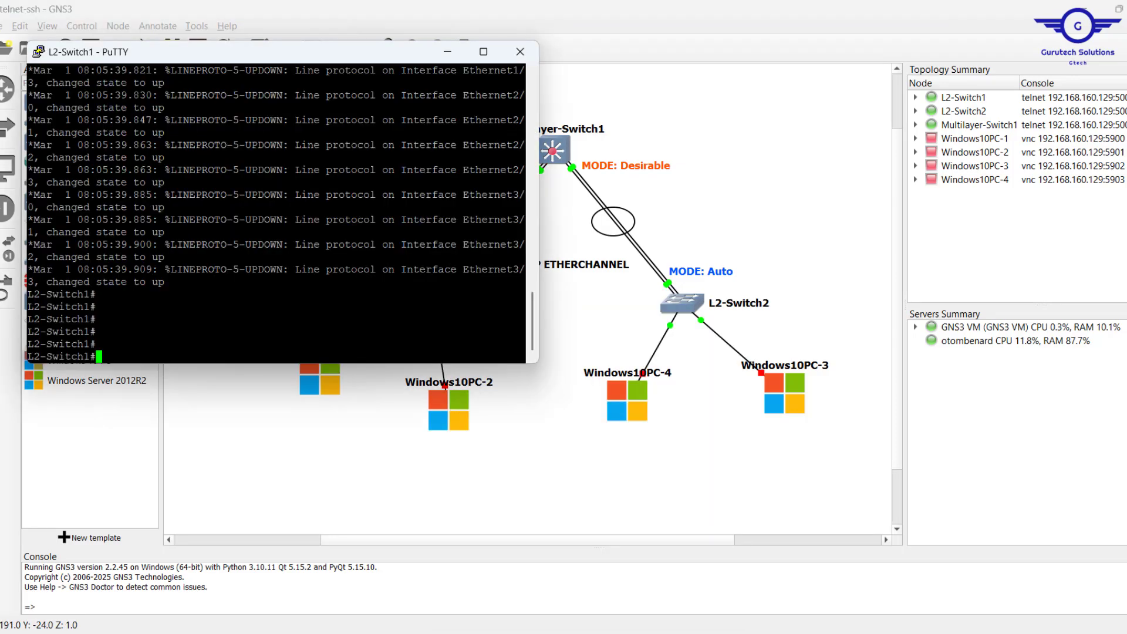
pyautogui.press('Return')
pyautogui.press('Return')
pyautogui.press('Return')
pyautogui.write('conf t')
pyautogui.press('Return')
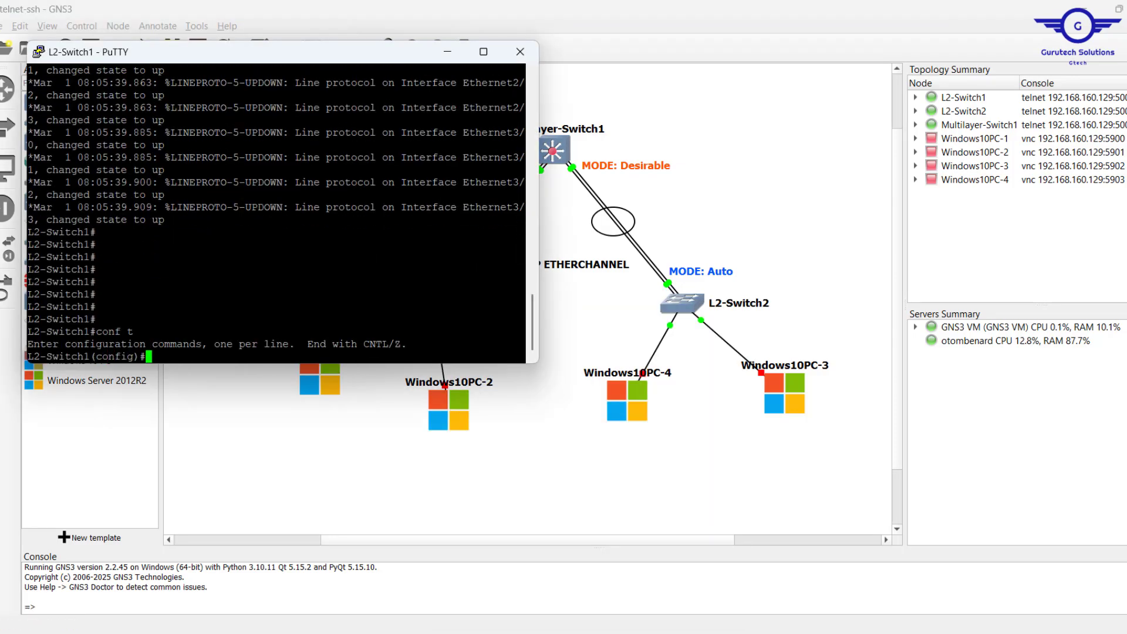
# - Set the hostname of L2-Switch1 to SW1
pyautogui.press('Return')
pyautogui.press('Return')
pyautogui.press('Return')
pyautogui.write('host')
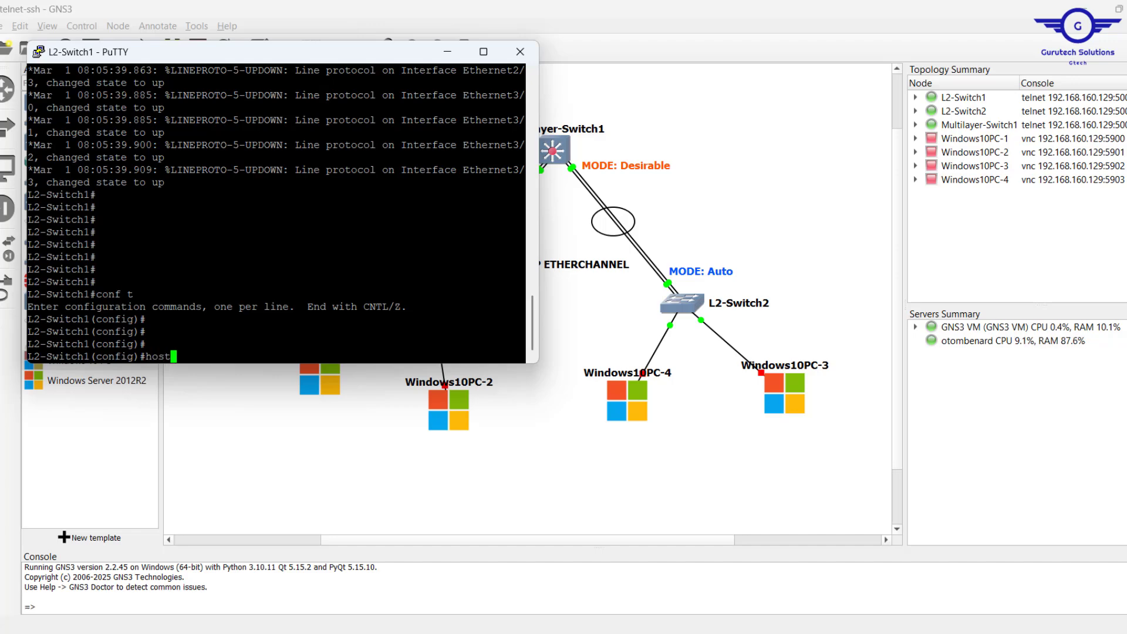
pyautogui.write('n')
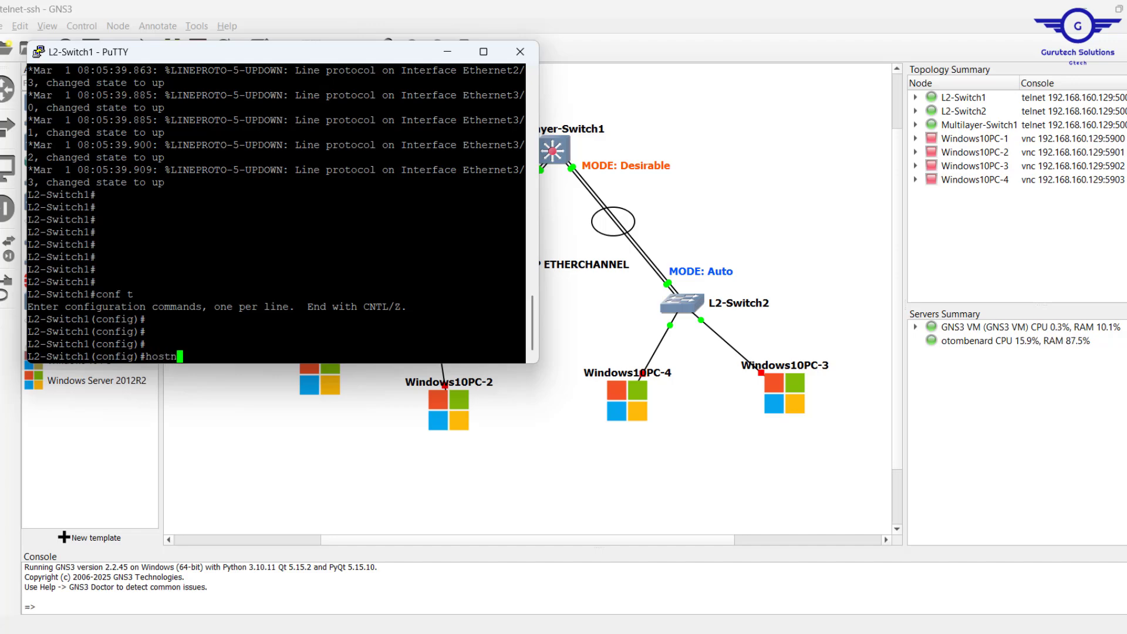
pyautogui.write(' SW1')
pyautogui.press('Return')
pyautogui.press('Return')
pyautogui.press('Return')
pyautogui.press('Return')
pyautogui.press('Return')
pyautogui.press('Return')
pyautogui.press('Return')
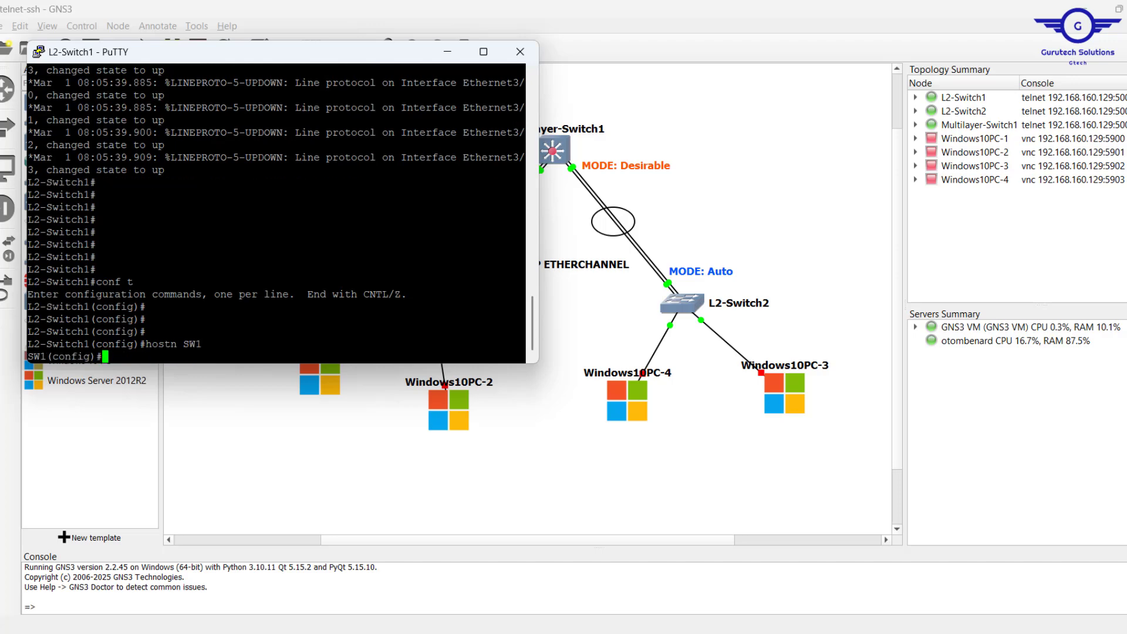
pyautogui.press('Return')
# - Enter configuration of interface range eth0/0-1 on SW1
pyautogui.write('int e')
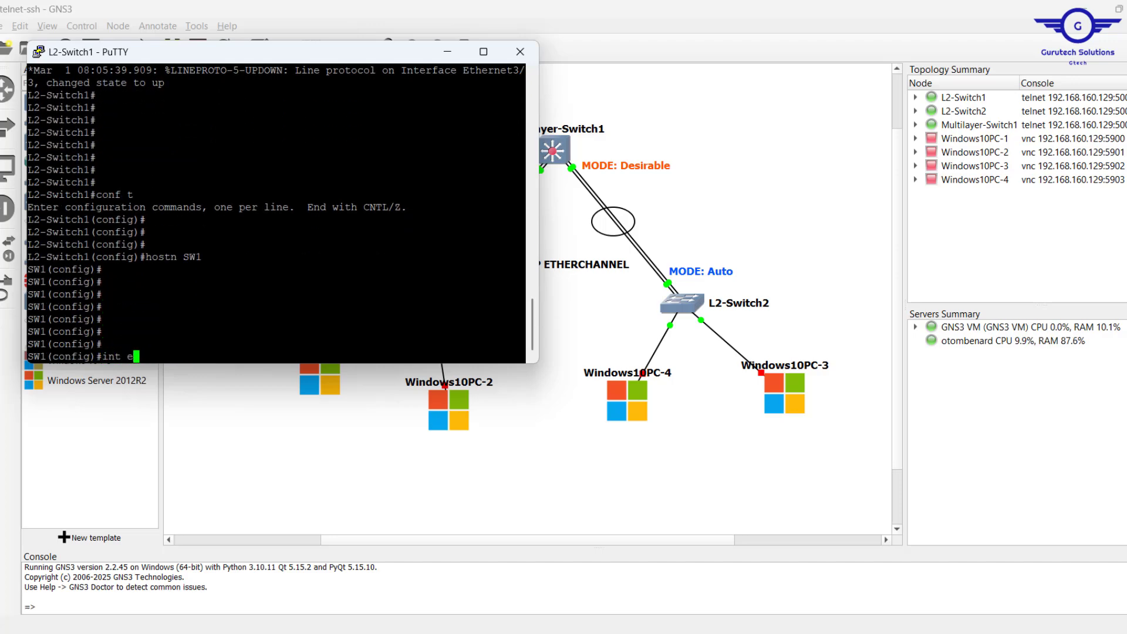
pyautogui.press('BackSpace')
pyautogui.write('range eth')
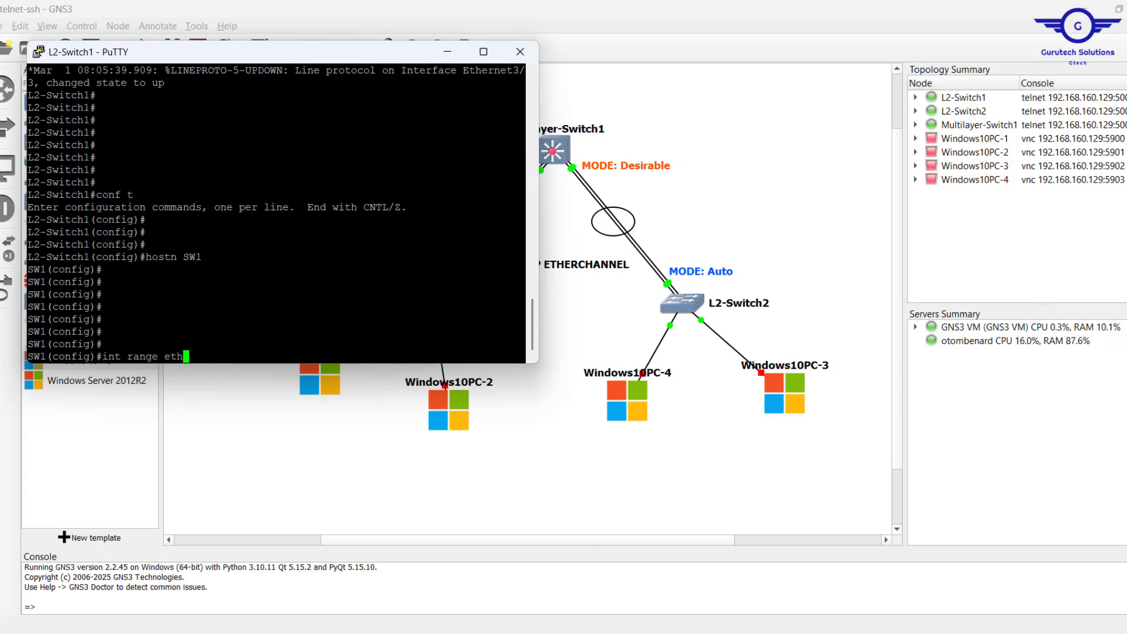
pyautogui.write('0/0-1')
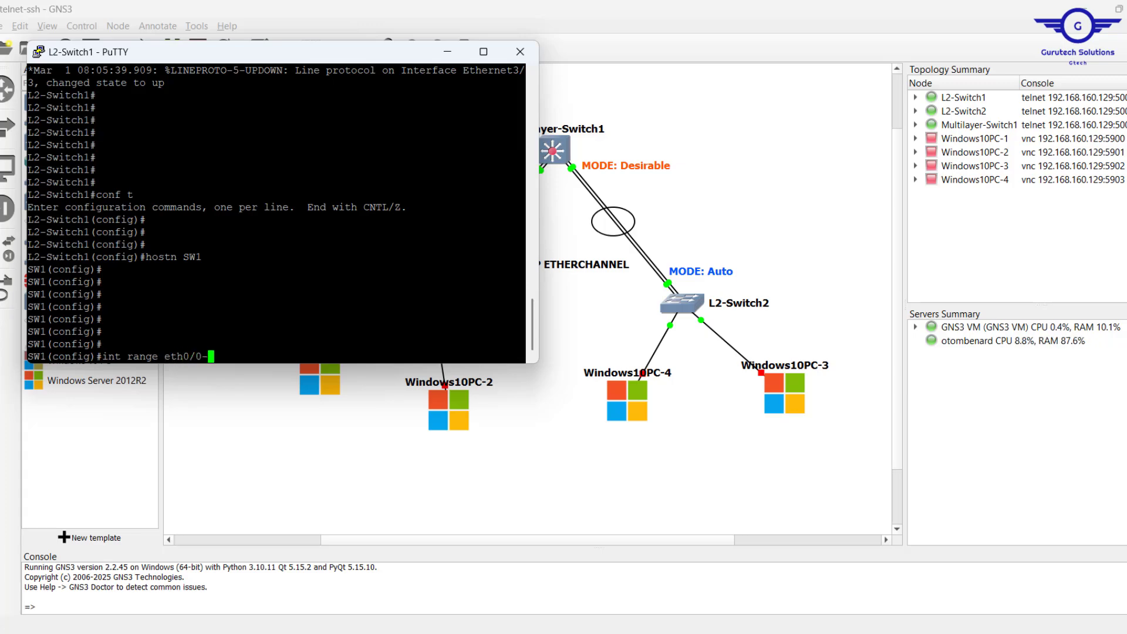
pyautogui.press('Return')
pyautogui.press('Return')
pyautogui.press('Return')
# - Set the trunk encapsulation of SW1's interface range eth0/0-1 to dot1q
pyautogui.write('swit')
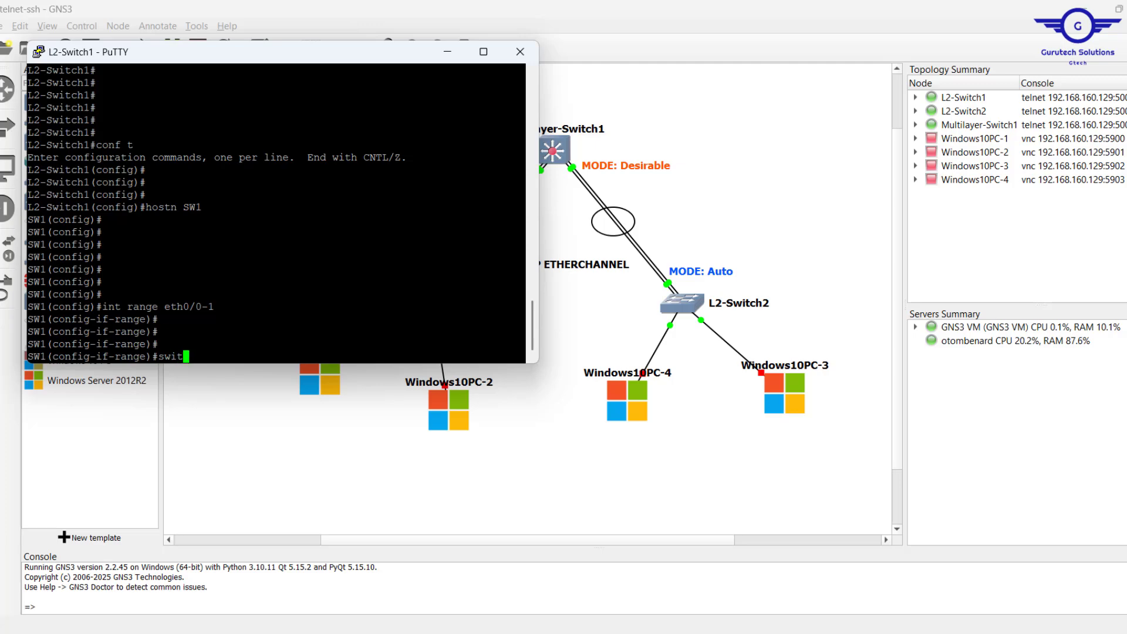
pyautogui.press('Tab')
pyautogui.write('tr')
pyautogui.press('Tab')
pyautogui.press('Tab')
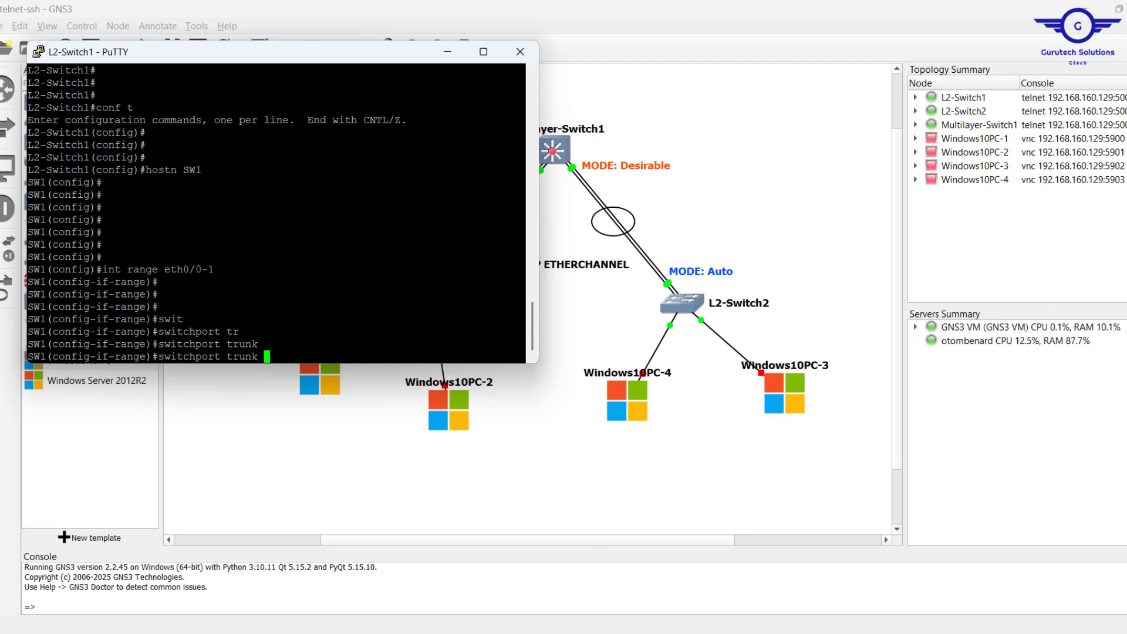
pyautogui.write('e')
pyautogui.press('Tab')
pyautogui.write('d')
pyautogui.press('Tab')
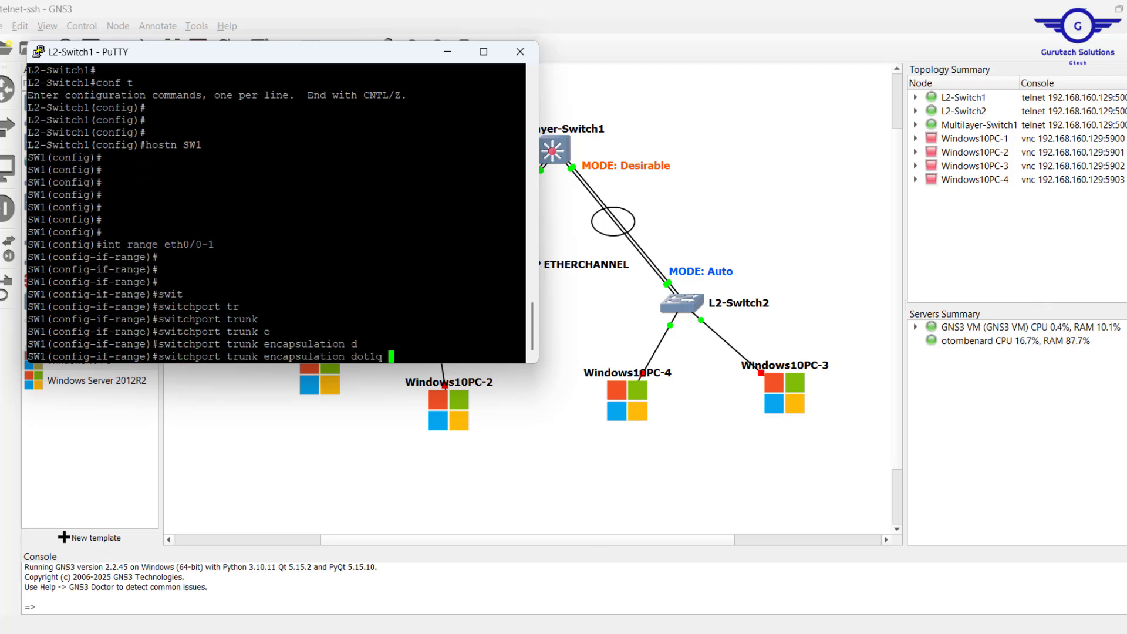
pyautogui.press('Return')
pyautogui.press('Return')
pyautogui.press('Return')
pyautogui.press('Return')
# - Set the switchport mode of SW1's interface range eth0/0-1 to trunk and exit interface configuration
pyautogui.write('sw')
pyautogui.press('Tab')
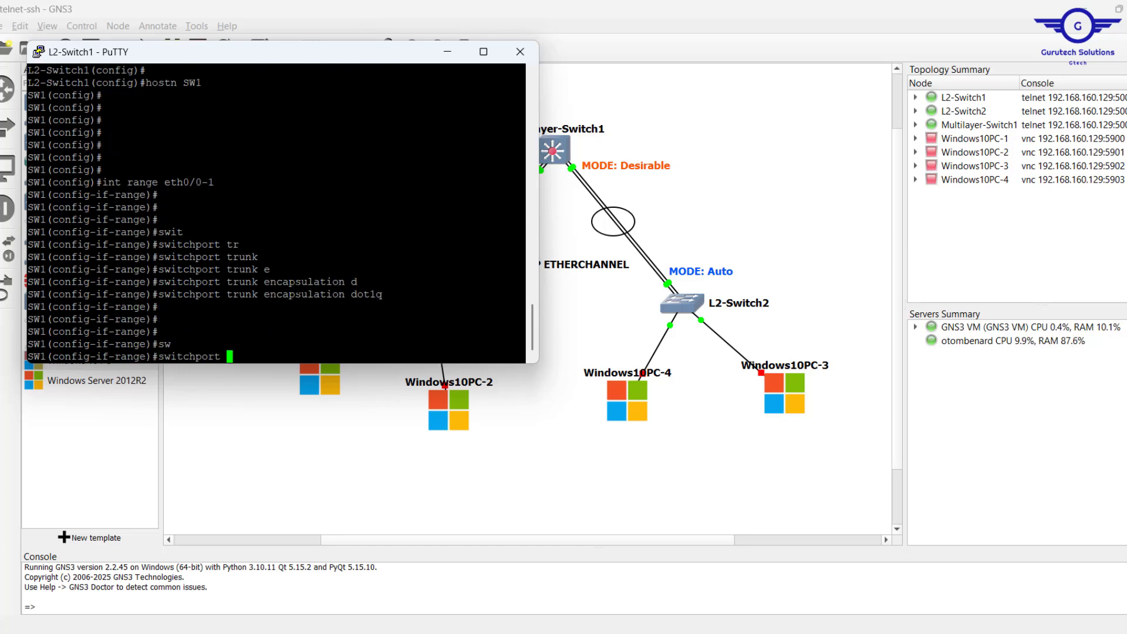
pyautogui.write('m')
pyautogui.press('Tab')
pyautogui.write('tr')
pyautogui.press('Tab')
pyautogui.press('Return')
pyautogui.press('Return')
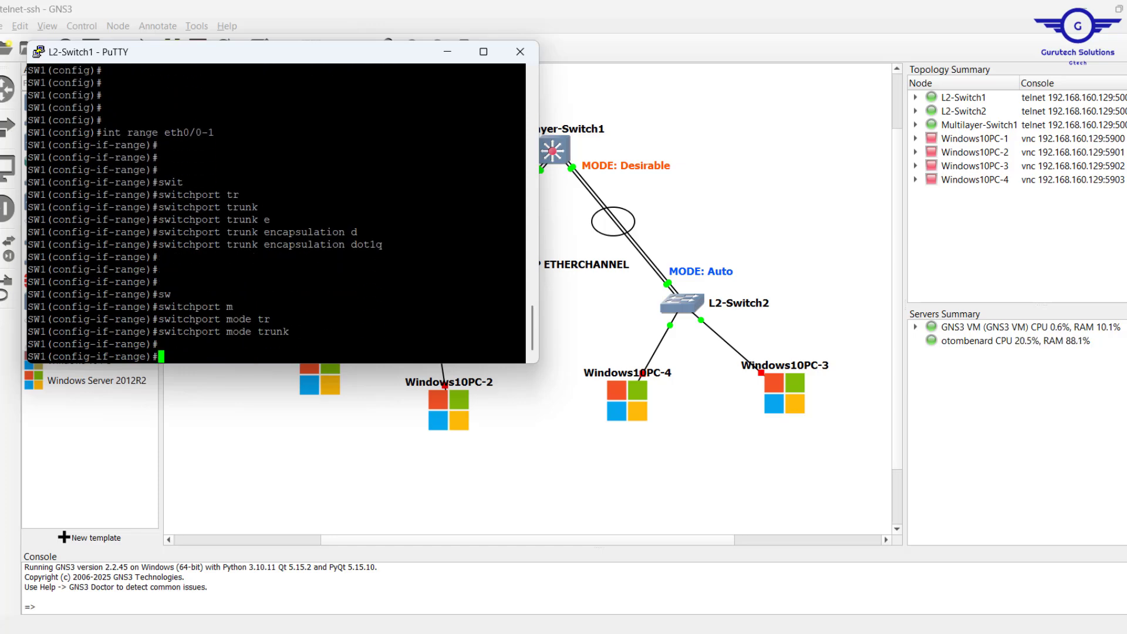
pyautogui.press('Return')
pyautogui.write('ex')
pyautogui.press('Return')
pyautogui.press('Return')
pyautogui.press('Return')
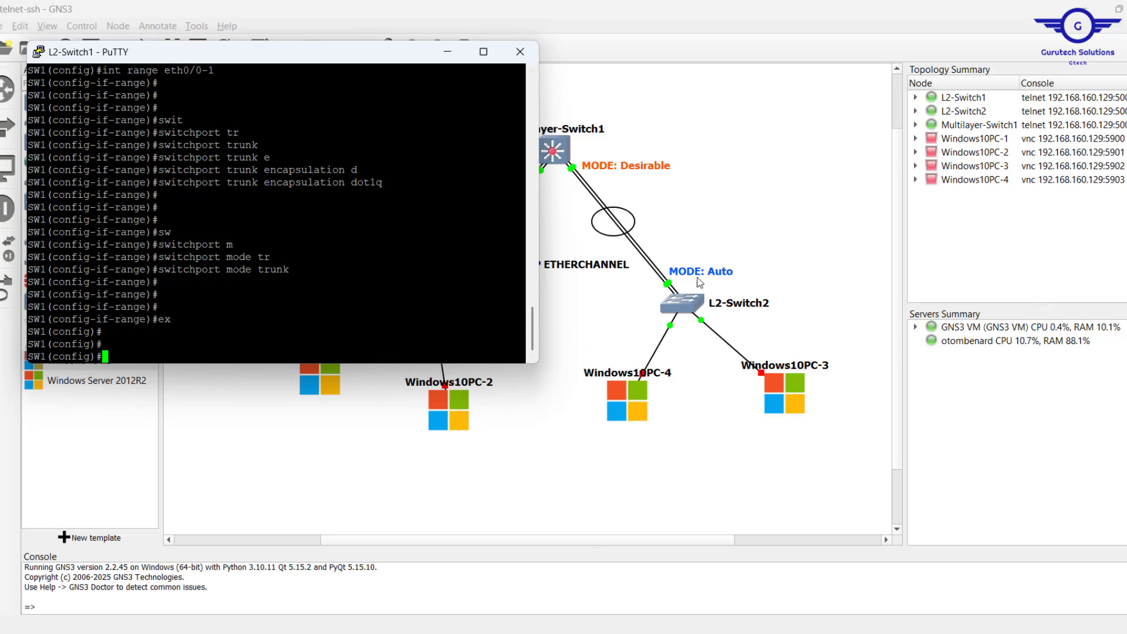
# - Open the console of L2-Switch2 from the topology
pyautogui.click(699, 283)
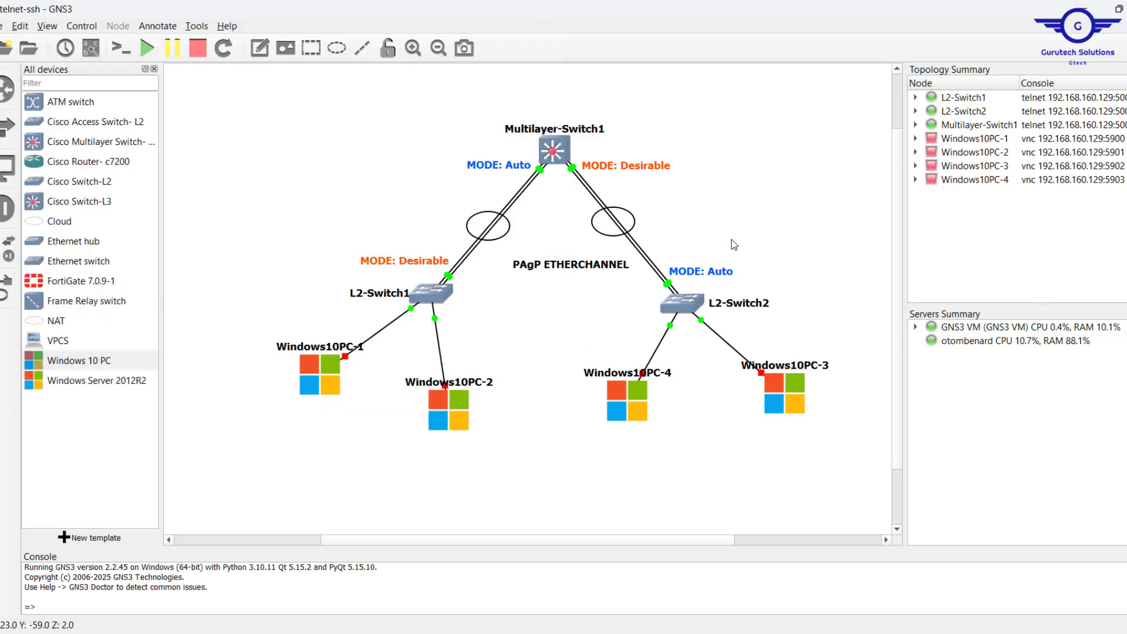
pyautogui.doubleClick(684, 314)
pyautogui.press('Return')
pyautogui.press('Return')
pyautogui.press('Return')
pyautogui.press('Return')
pyautogui.press('Return')
pyautogui.press('Return')
pyautogui.press('Return')
pyautogui.press('Return')
pyautogui.press('Return')
pyautogui.press('Return')
pyautogui.press('Return')
pyautogui.press('Return')
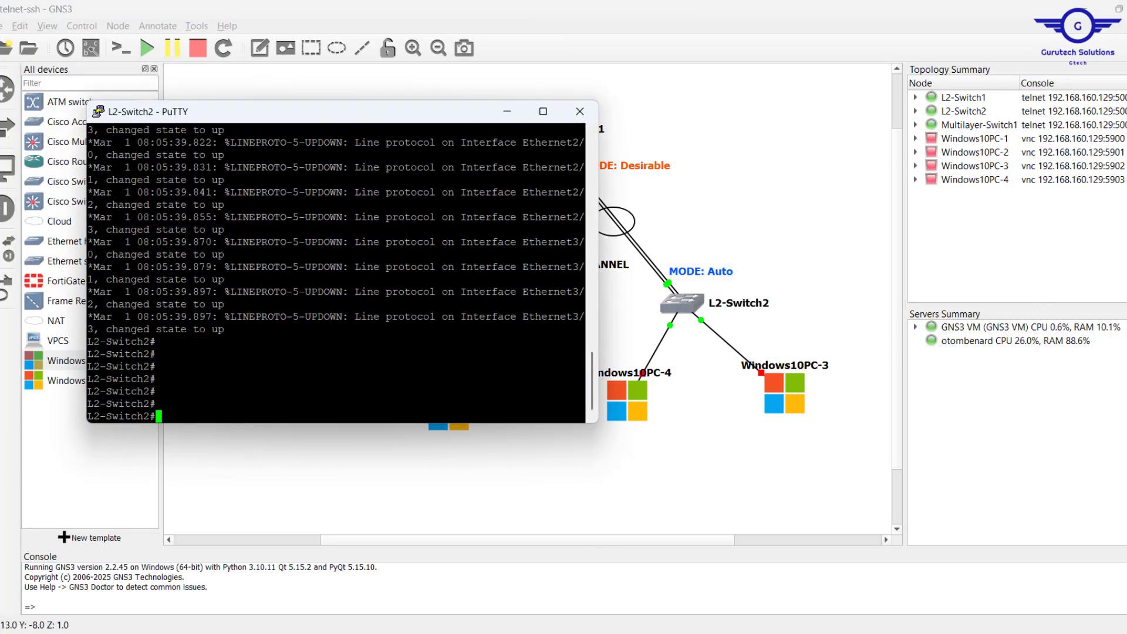
# - Enter global configuration mode on L2-Switch2
pyautogui.write('conf t')
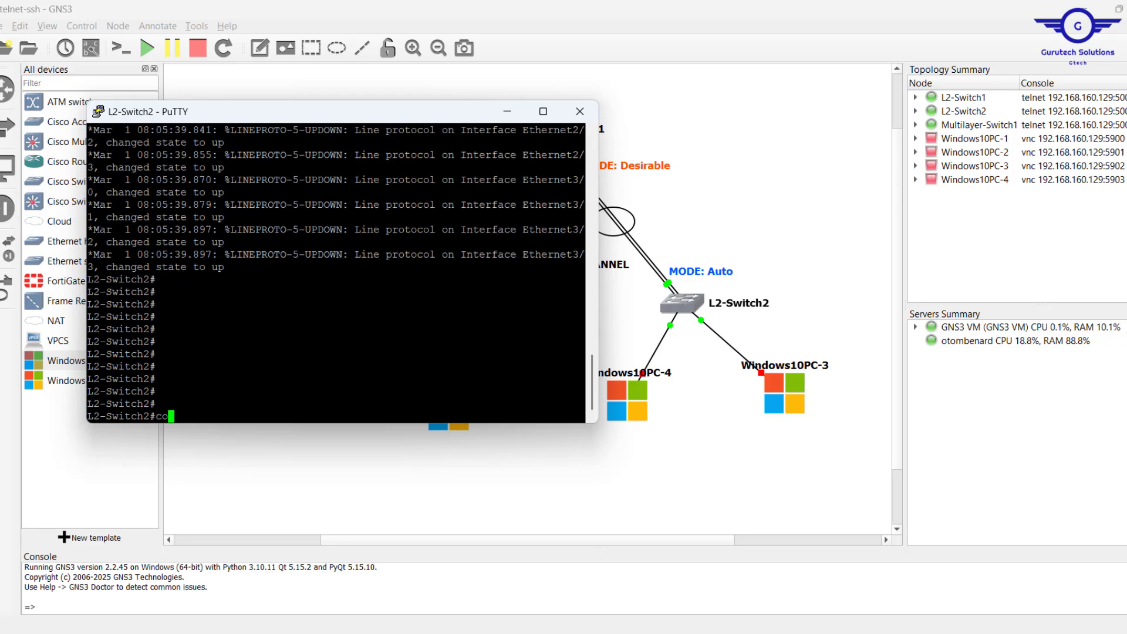
pyautogui.press('Return')
pyautogui.write('\\')
pyautogui.press('Return')
pyautogui.press('Return')
pyautogui.press('Return')
pyautogui.press('Return')
pyautogui.press('Return')
pyautogui.press('Return')
pyautogui.press('Return')
pyautogui.press('Return')
pyautogui.press('Return')
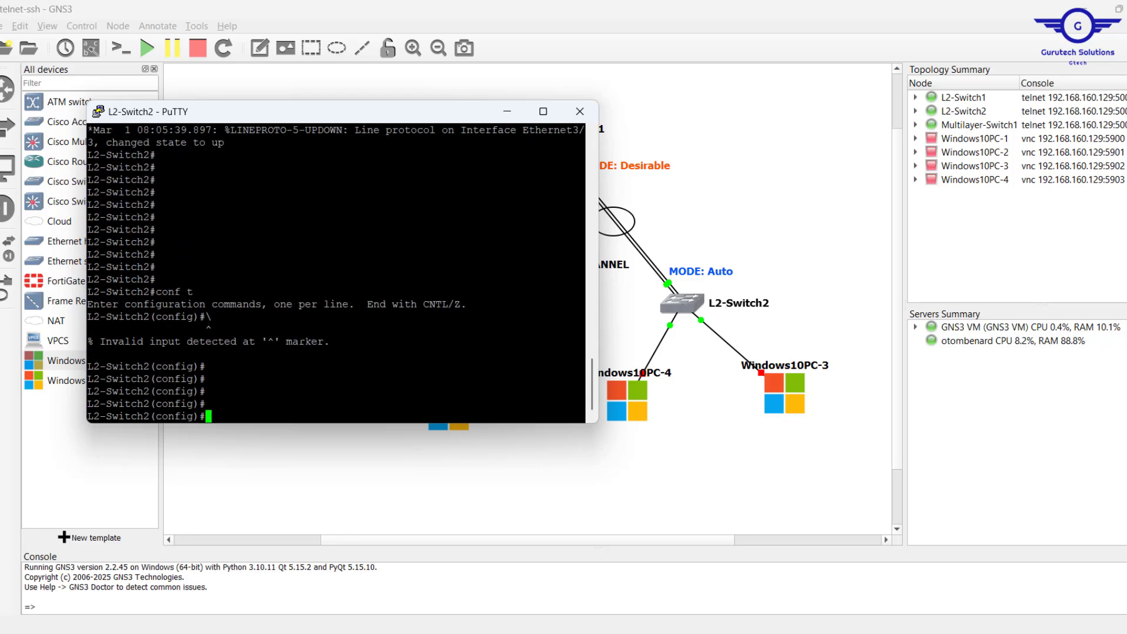
# - Set the hostname of L2-Switch2 to SW2
pyautogui.write('host')
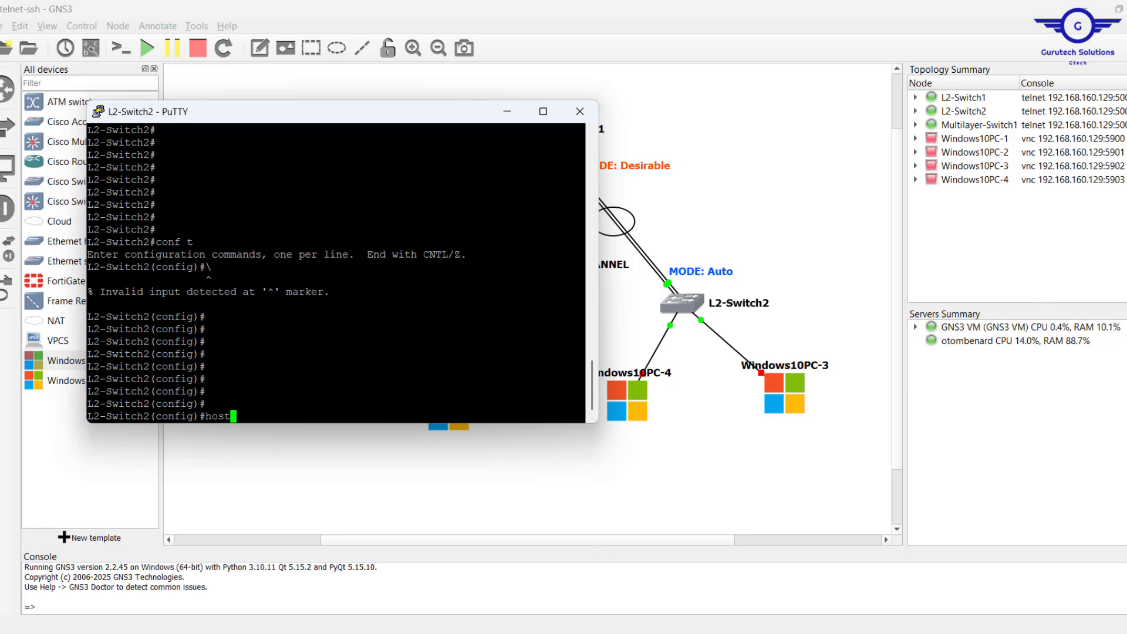
pyautogui.write('n SW2')
pyautogui.press('Return')
pyautogui.press('Return')
pyautogui.press('Return')
pyautogui.press('Return')
pyautogui.press('Return')
pyautogui.press('Return')
pyautogui.press('Return')
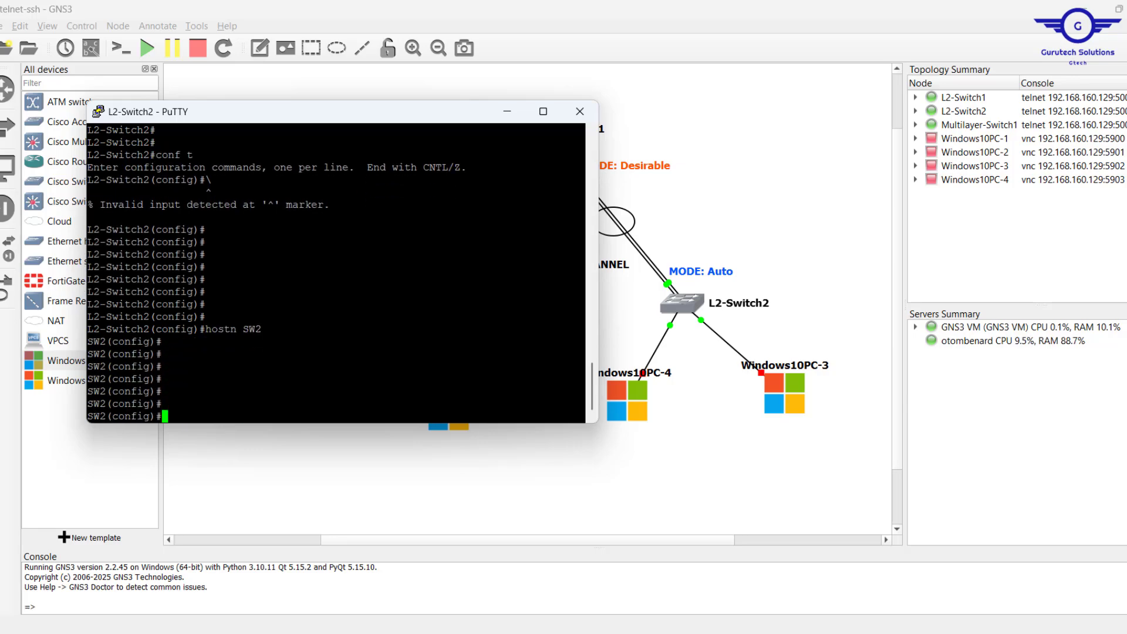
# - Enter configuration of interface range eth0/0-1 on SW2
pyautogui.write('int raneg')
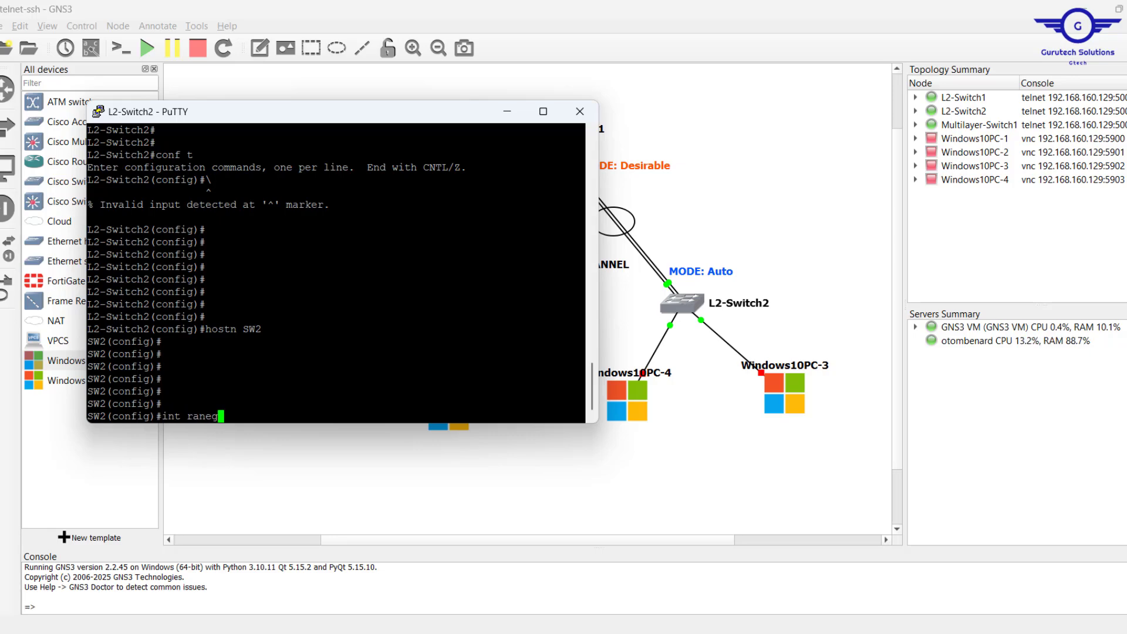
pyautogui.press('BackSpace')
pyautogui.press('BackSpace')
pyautogui.press('BackSpace')
pyautogui.write('g et')
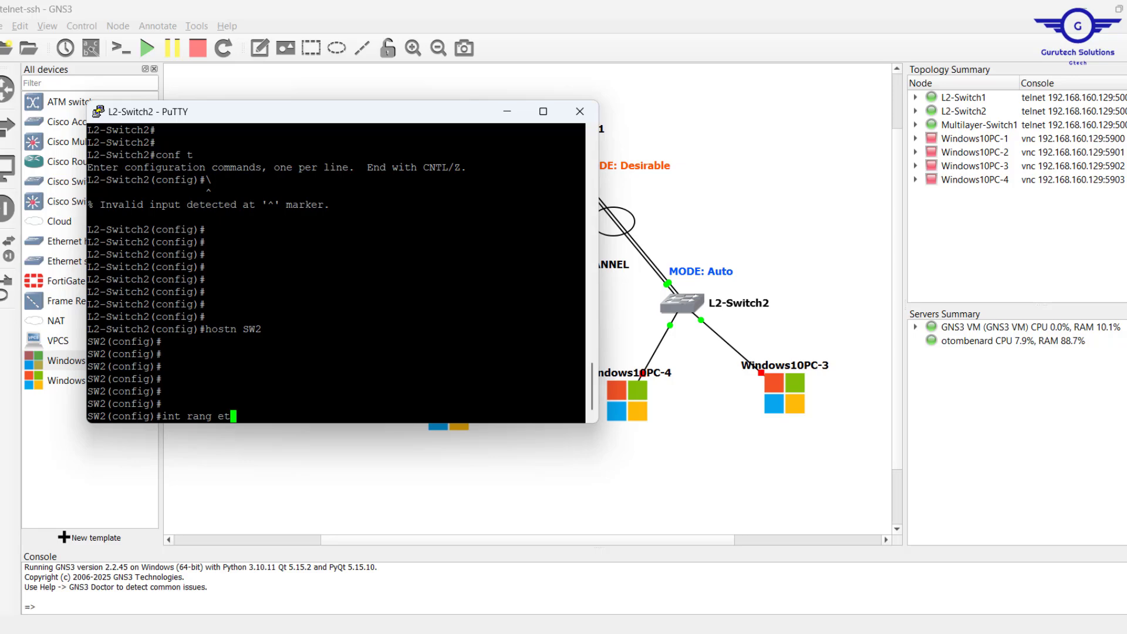
pyautogui.write('h0/0-1')
pyautogui.press('Return')
pyautogui.press('Return')
pyautogui.press('Return')
pyautogui.press('Return')
# - Set the trunk encapsulation of SW2's interface range eth0/0-1 to dot1q
pyautogui.write('switchport')
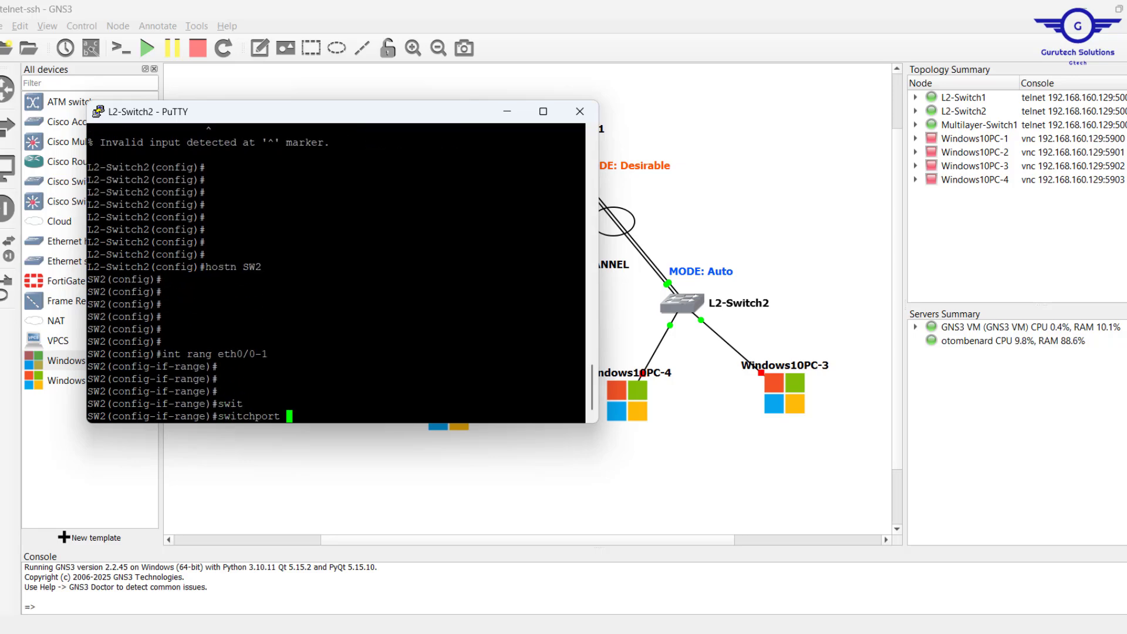
pyautogui.press('Tab')
pyautogui.write('e')
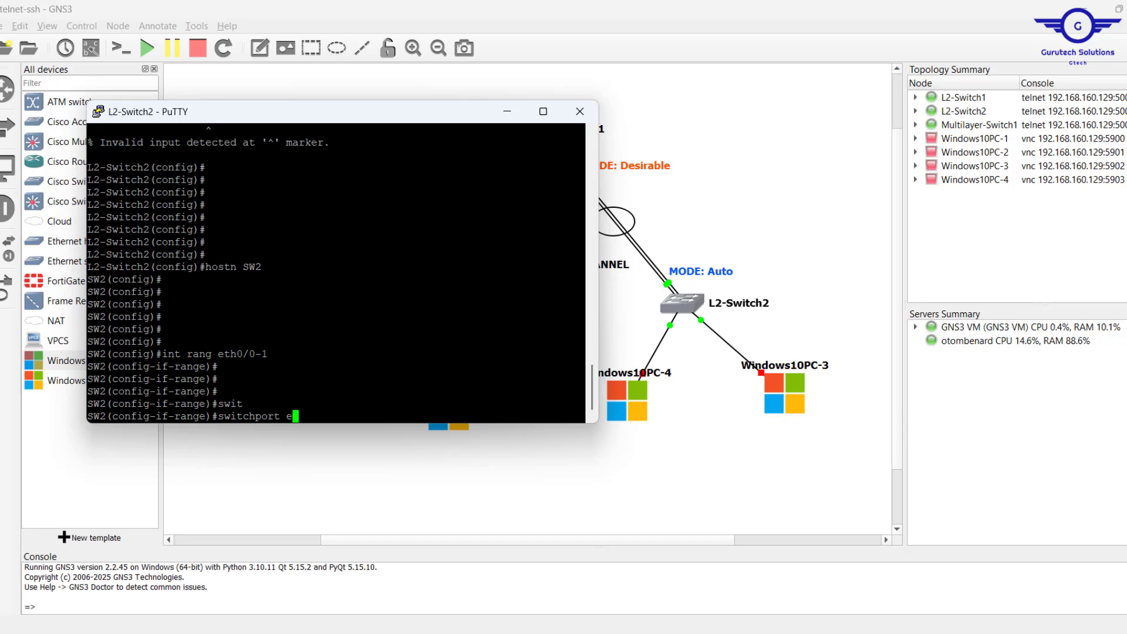
pyautogui.press('Tab')
pyautogui.press('BackSpace')
pyautogui.write('tr')
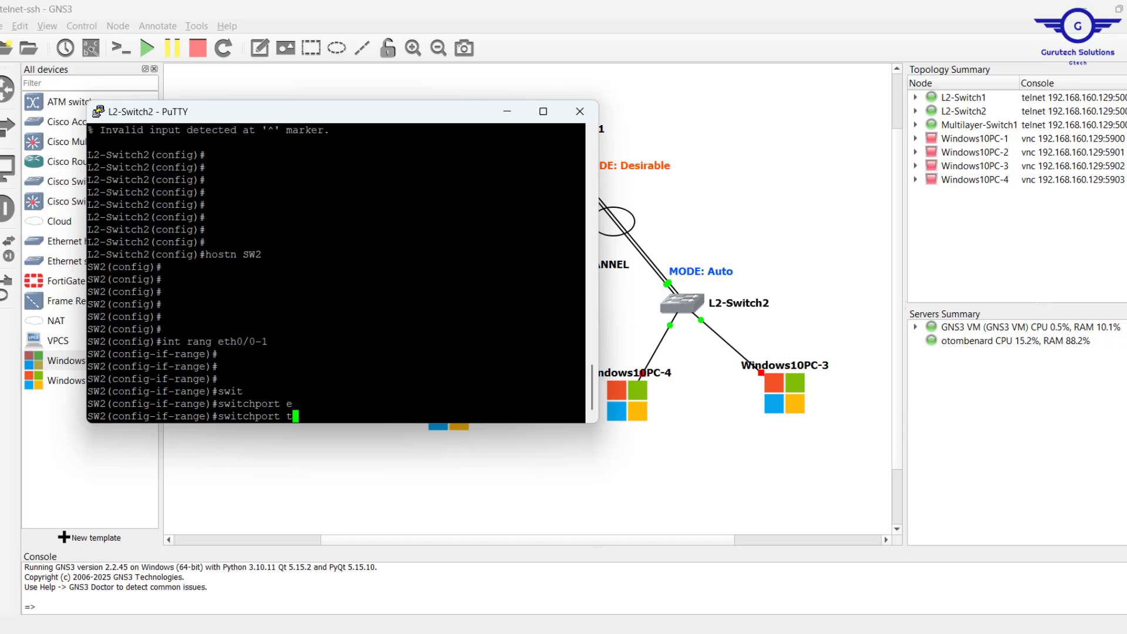
pyautogui.press('Tab')
pyautogui.write('e')
pyautogui.press('Tab')
pyautogui.write('d')
pyautogui.press('Tab')
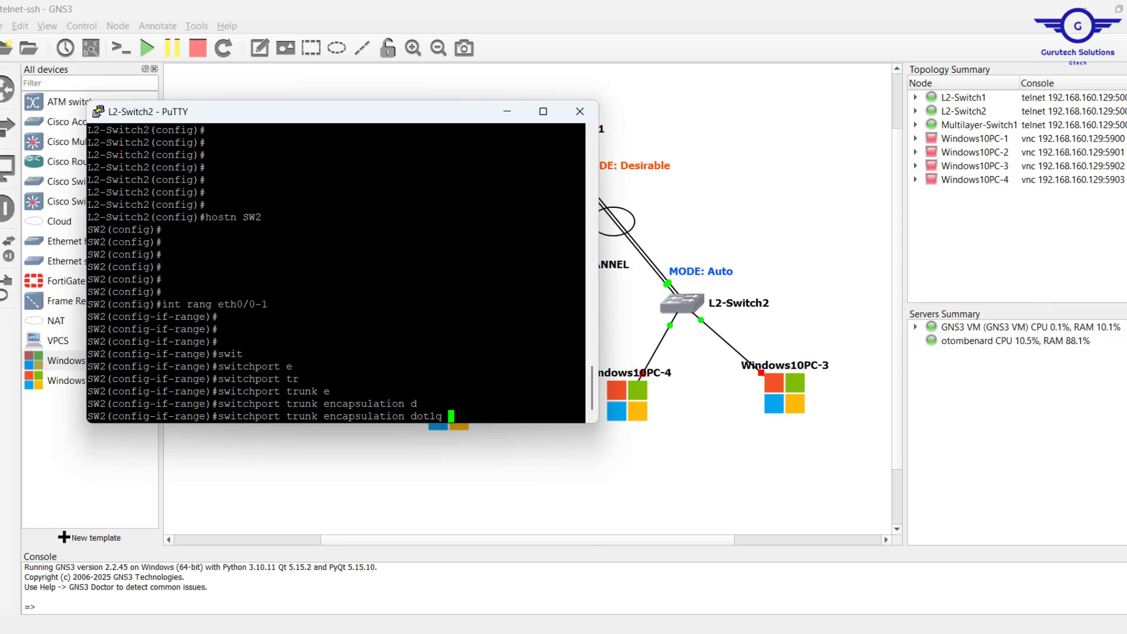
pyautogui.press('Return')
pyautogui.press('Return')
pyautogui.press('Return')
pyautogui.press('Return')
# - Set the switchport mode of SW2's interface range eth0/0-1 to trunk and exit interface configuration
pyautogui.write('sw')
pyautogui.press('Tab')
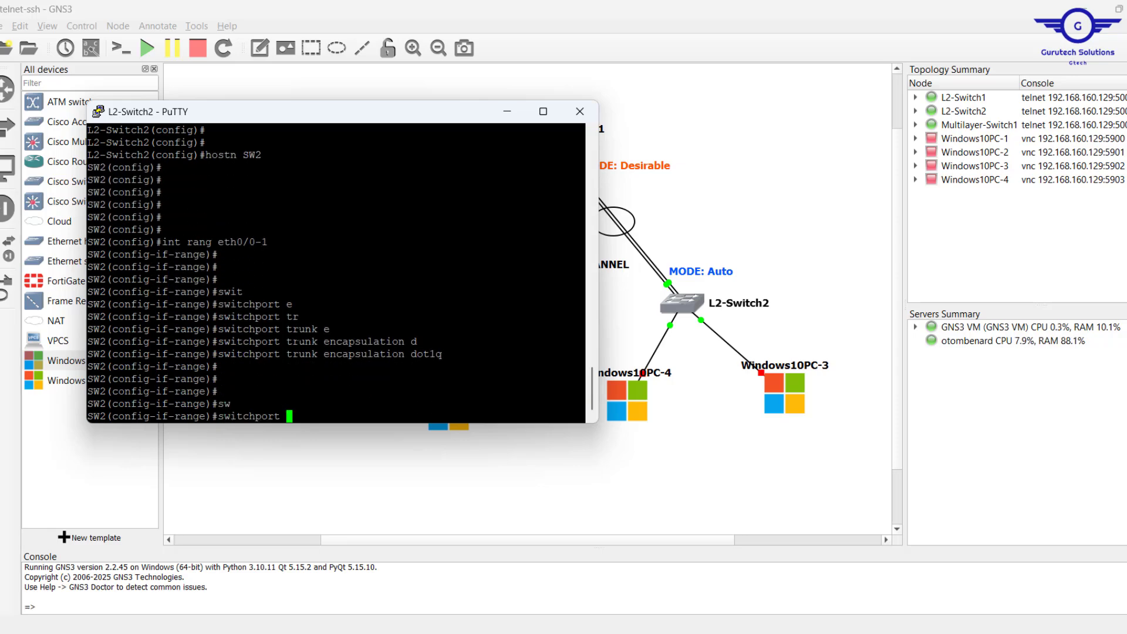
pyautogui.write('m')
pyautogui.press('Tab')
pyautogui.write('t')
pyautogui.press('Tab')
pyautogui.press('Return')
pyautogui.write('ex')
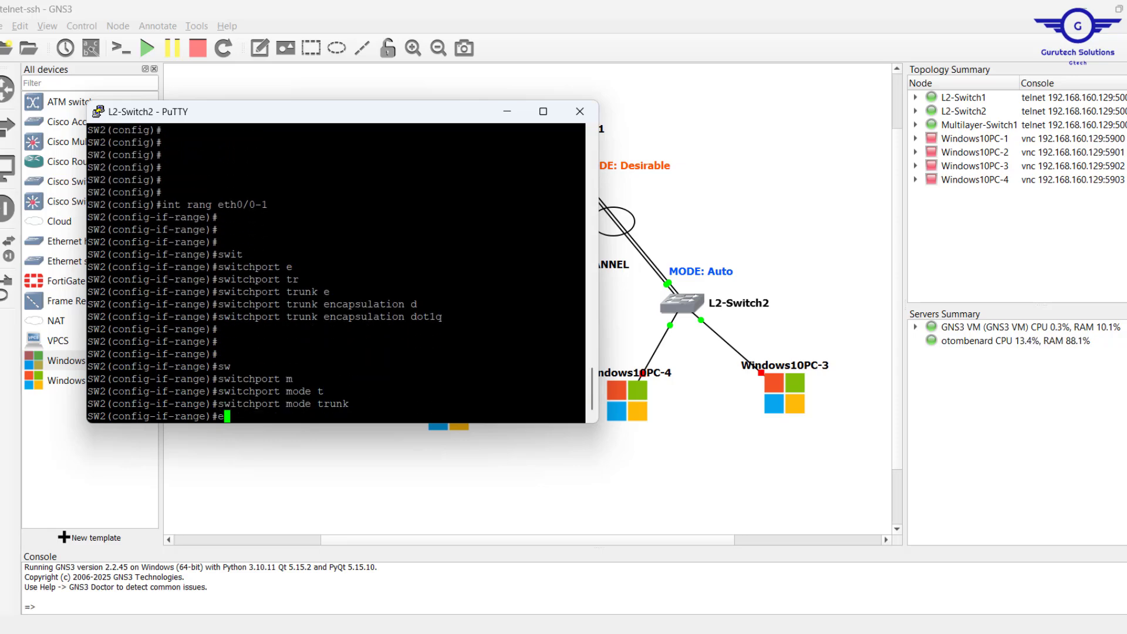
pyautogui.press('Return')
pyautogui.press('Return')
pyautogui.press('Return')
# - Save SW2's running configuration with do wr, overwriting the previous NVRAM configuration, and return to the topology
pyautogui.write('do wr')
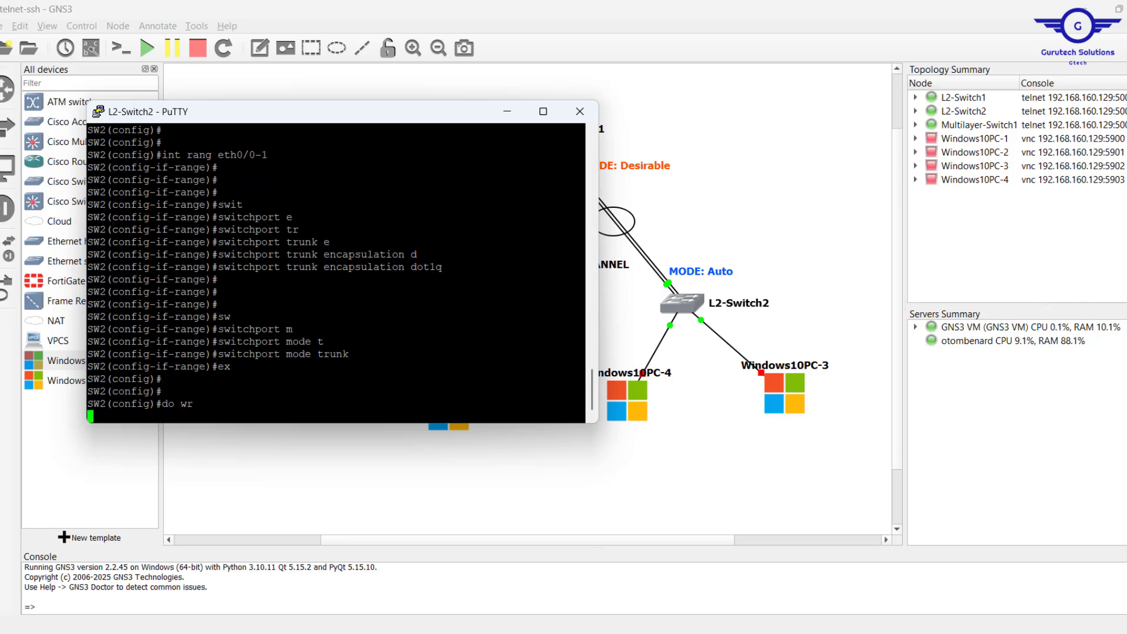
pyautogui.press('Return')
pyautogui.press('Return')
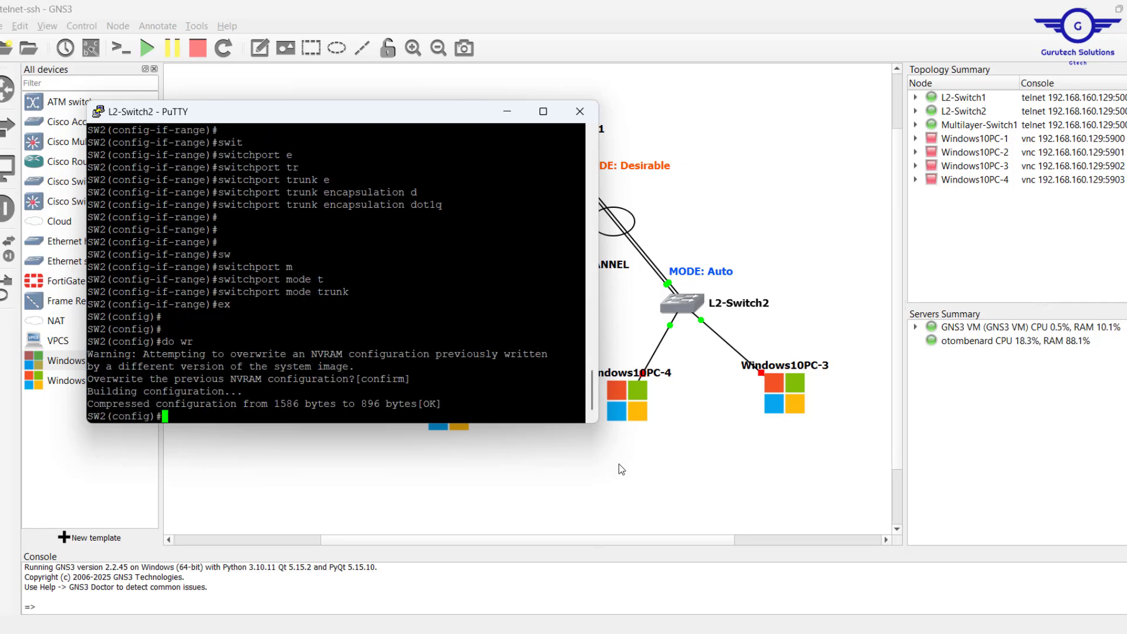
pyautogui.click(685, 473)
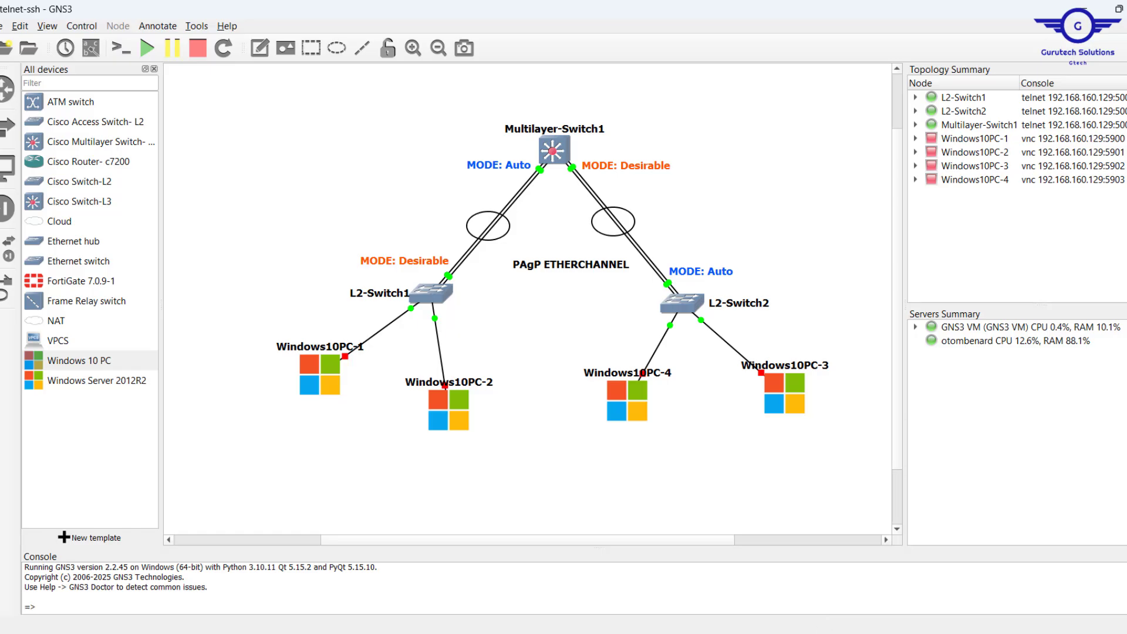
# - Consult the PAgP configuration slide in PowerPoint, then return to GNS3 and open the console of Multilayer-Switch1
pyautogui.hotkey('alt', 'Tab')
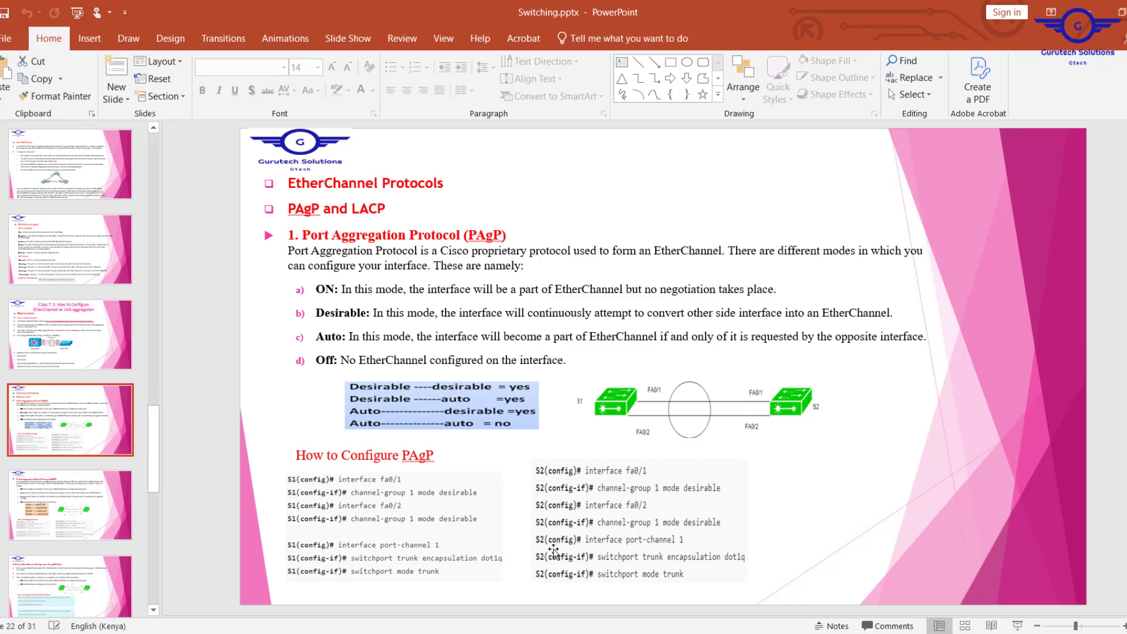
pyautogui.click(1088, 13)
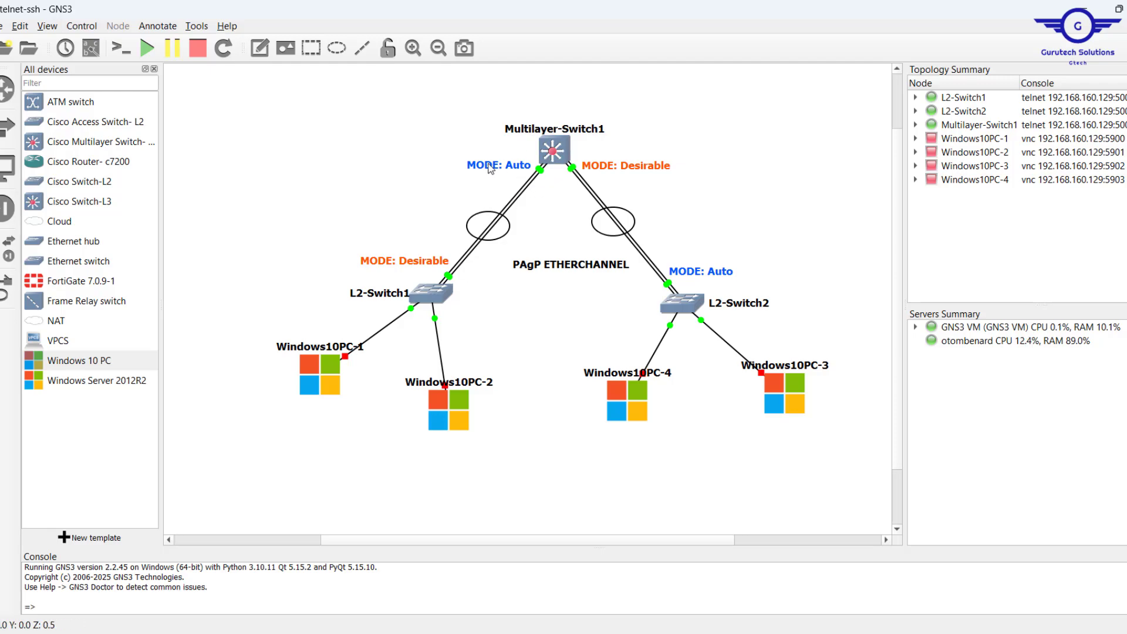
pyautogui.click(557, 147)
pyautogui.moveTo(557, 147)
pyautogui.mouseDown()
pyautogui.moveTo(733, 94)
pyautogui.moveTo(560, 143)
pyautogui.mouseUp()
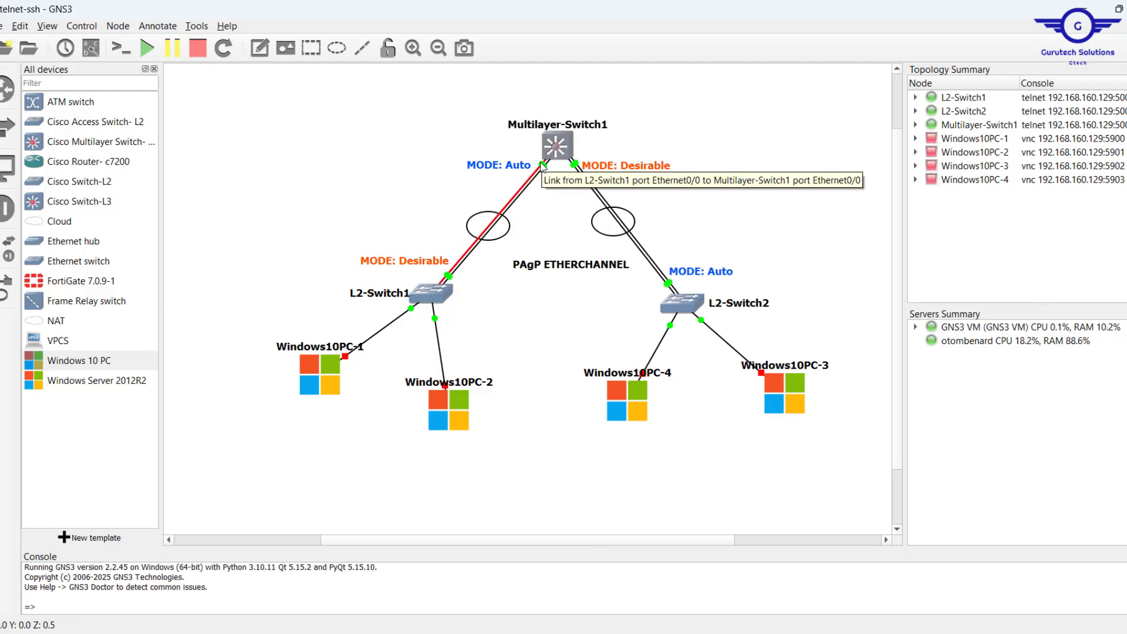
pyautogui.doubleClick(561, 147)
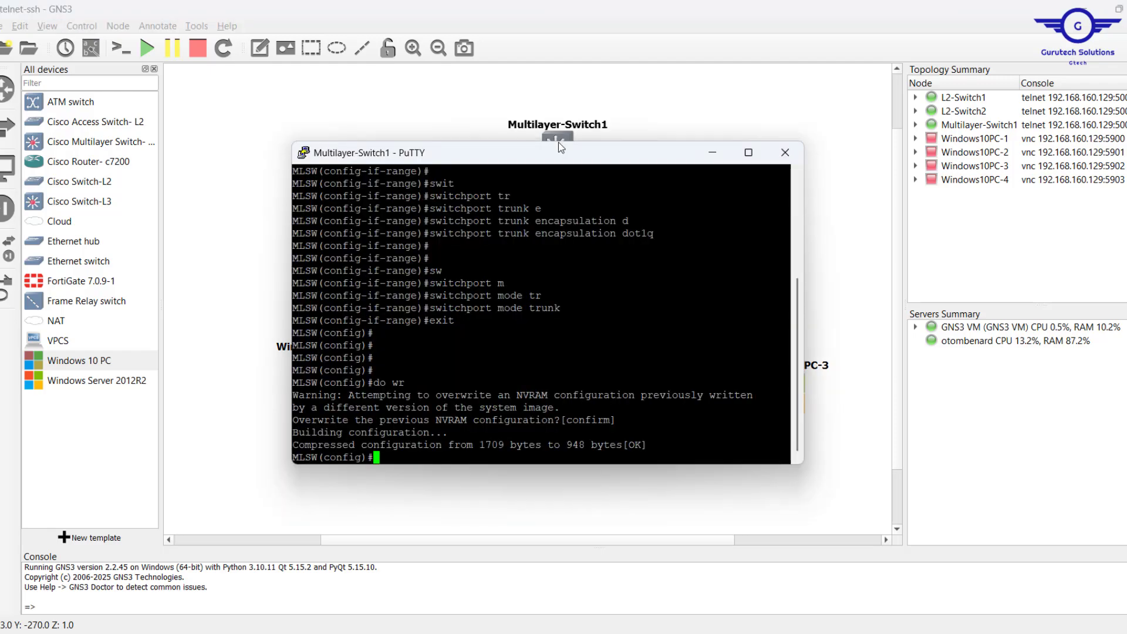
pyautogui.press('Return')
pyautogui.press('Return')
pyautogui.press('Return')
# - Enter configuration of interface range eth0/0-1 on MLSW
pyautogui.press('Up')
pyautogui.press('Up')
pyautogui.press('Up')
pyautogui.press('Up')
pyautogui.press('Up')
pyautogui.press('Up')
pyautogui.press('Up')
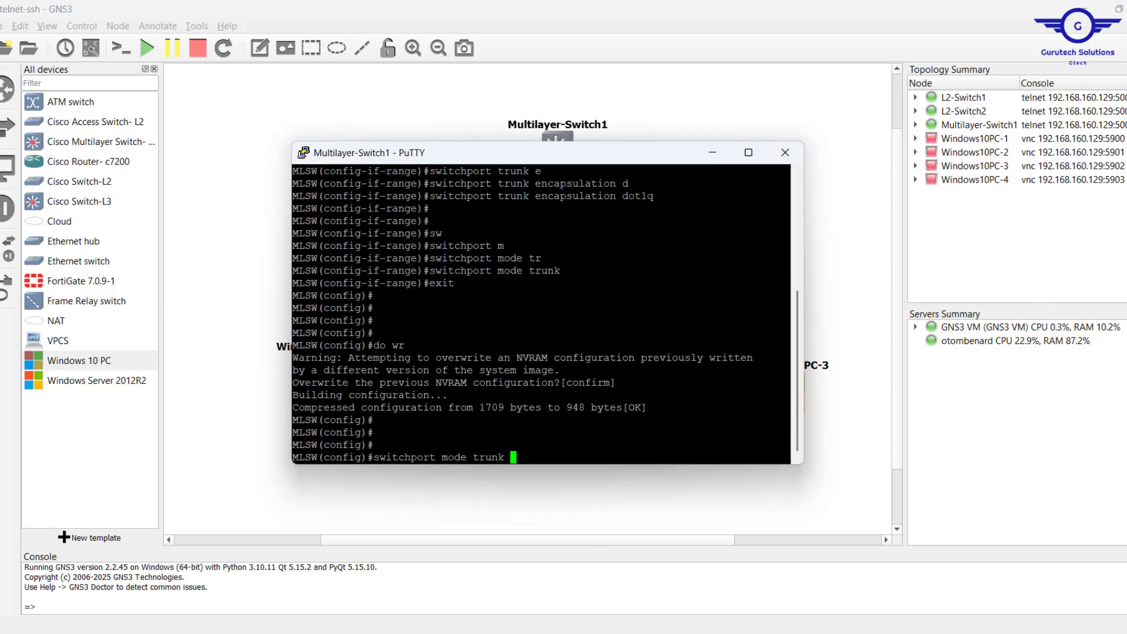
pyautogui.press('Up')
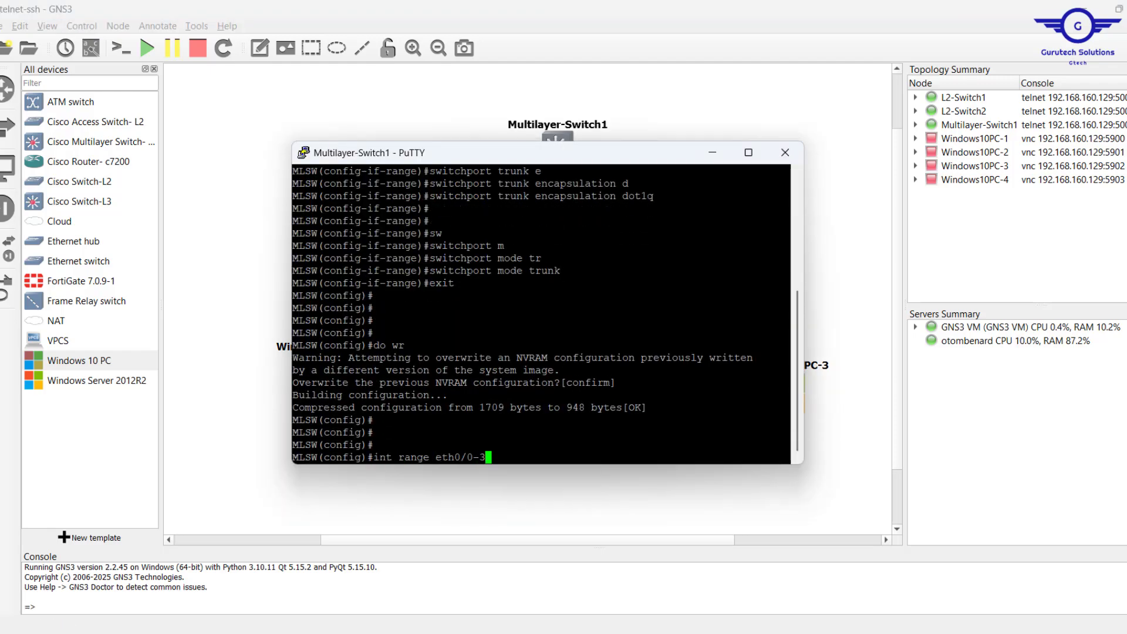
pyautogui.press('BackSpace')
pyautogui.write('1')
pyautogui.press('Return')
pyautogui.press('Return')
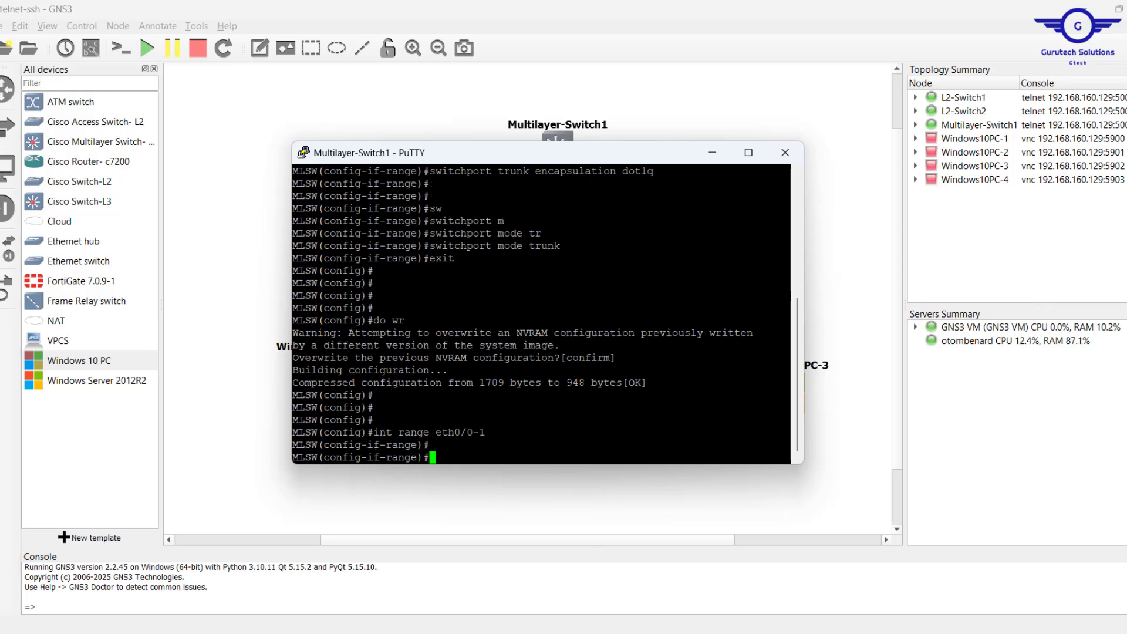
# - Assign MLSW's interface range eth0/0-1 to channel-group 1 in mode auto
pyautogui.write('chan')
pyautogui.press('Tab')
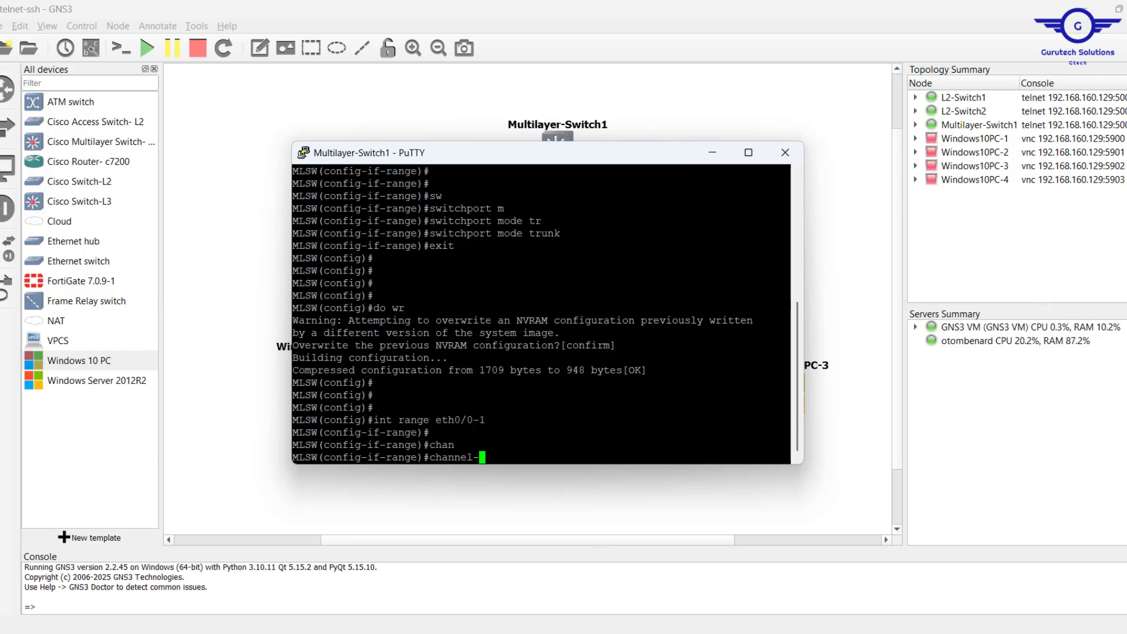
pyautogui.write('gr')
pyautogui.press('Tab')
pyautogui.write('1')
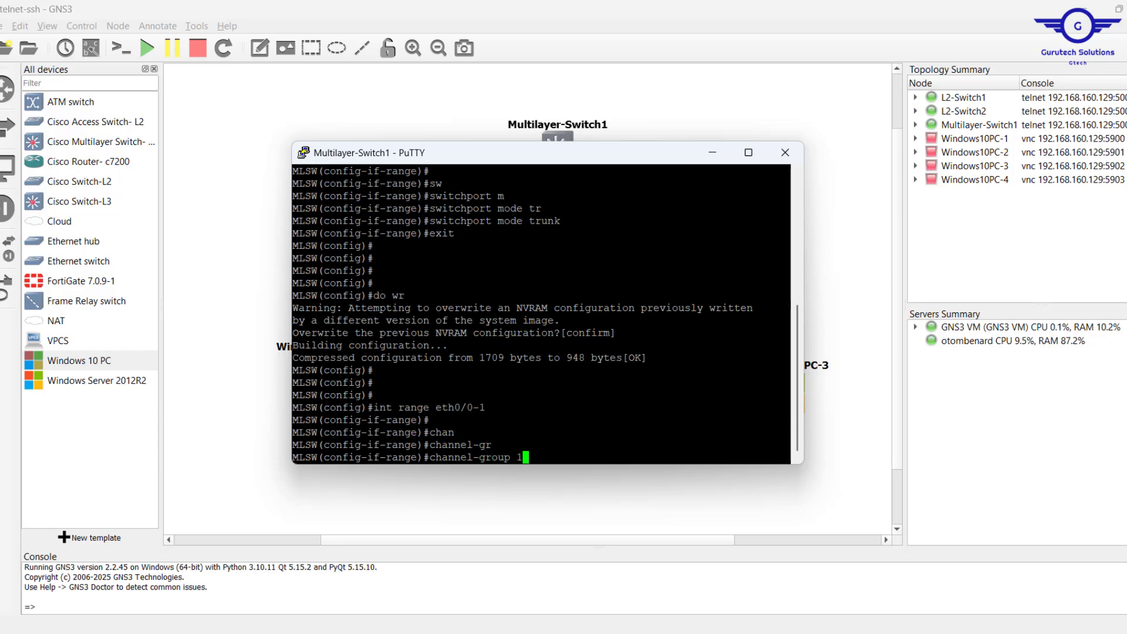
pyautogui.write(' mo')
pyautogui.press('Tab')
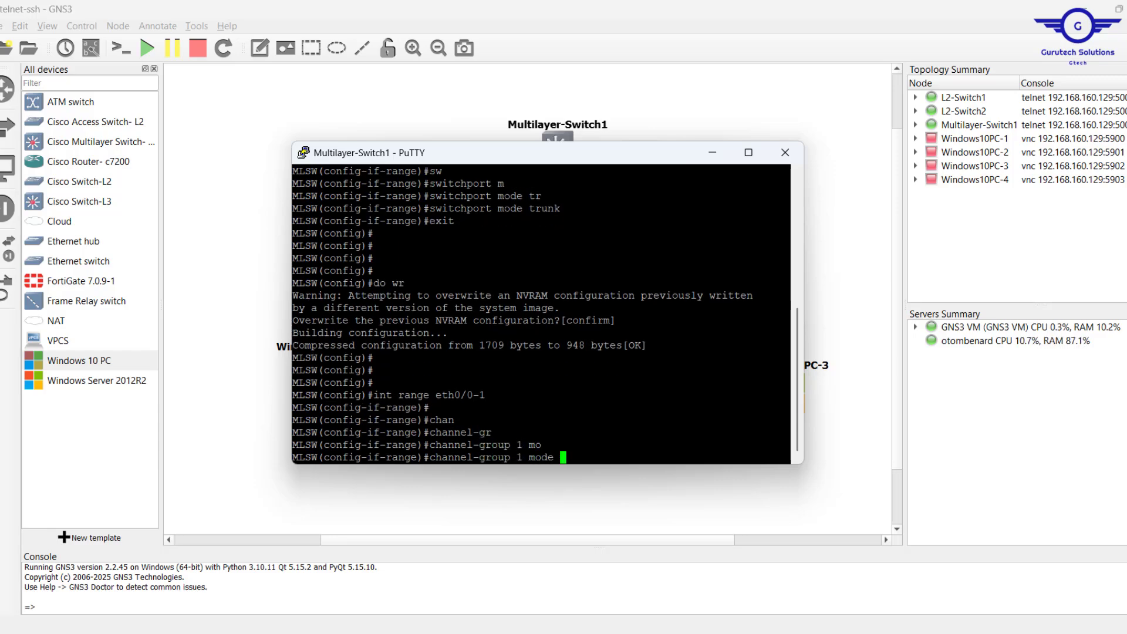
pyautogui.moveTo(524, 160)
pyautogui.mouseDown()
pyautogui.moveTo(519, 245)
pyautogui.moveTo(535, 179)
pyautogui.mouseUp()
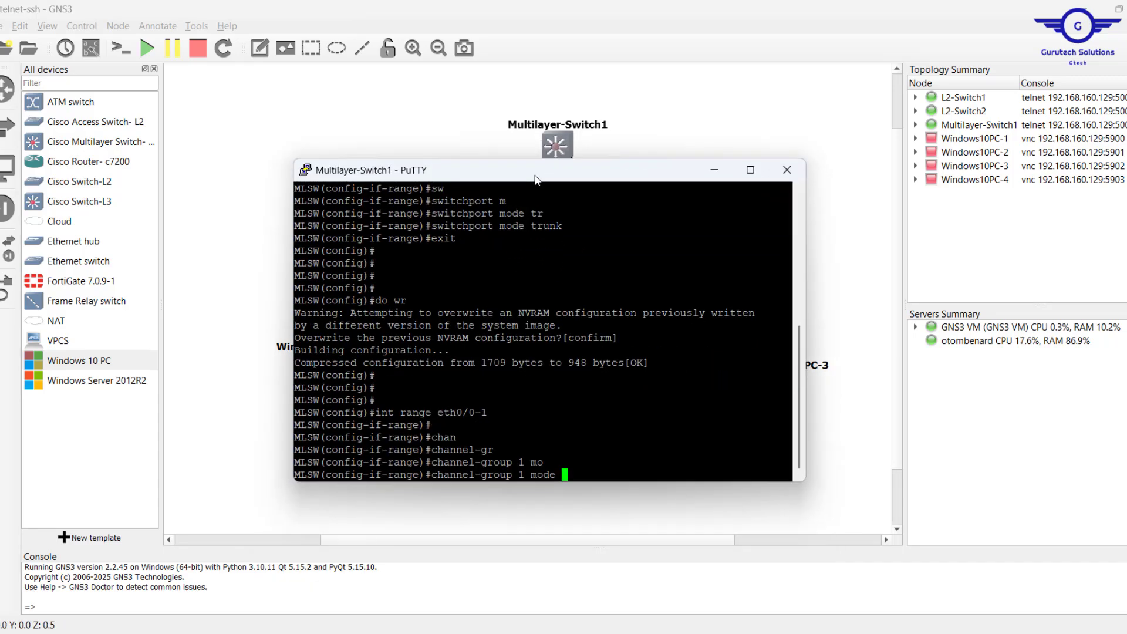
pyautogui.write('aut')
pyautogui.press('Tab')
pyautogui.press('Return')
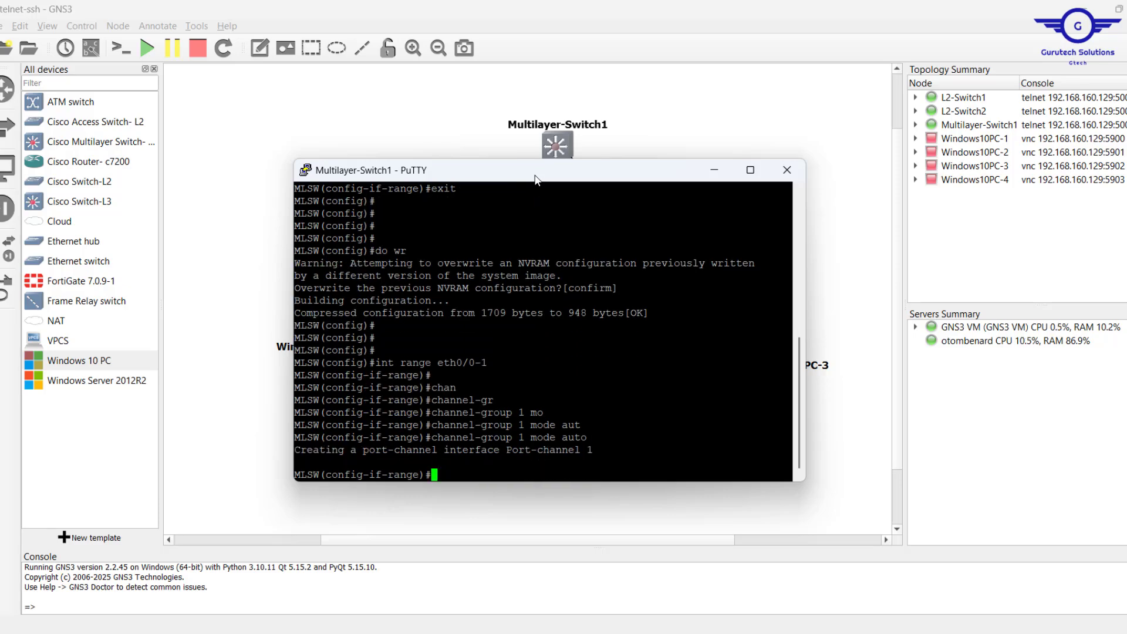
# - Exit the interface range configuration on MLSW back to global configuration mode
pyautogui.press('Return')
pyautogui.press('Return')
pyautogui.press('Return')
pyautogui.write('exit')
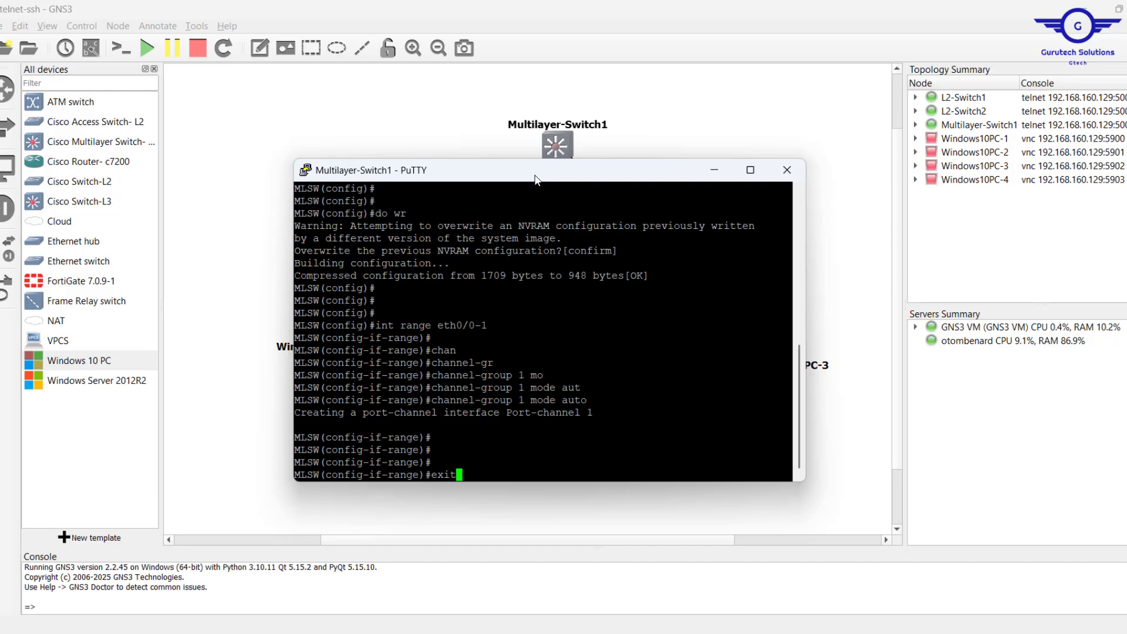
pyautogui.press('Return')
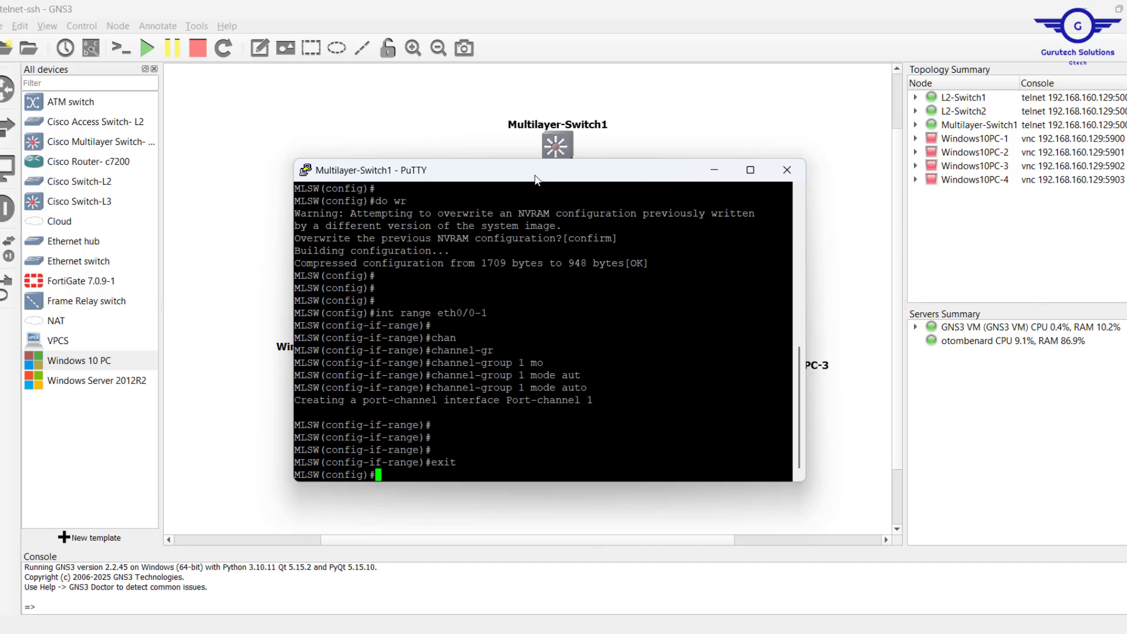
pyautogui.press('Return')
pyautogui.press('Return')
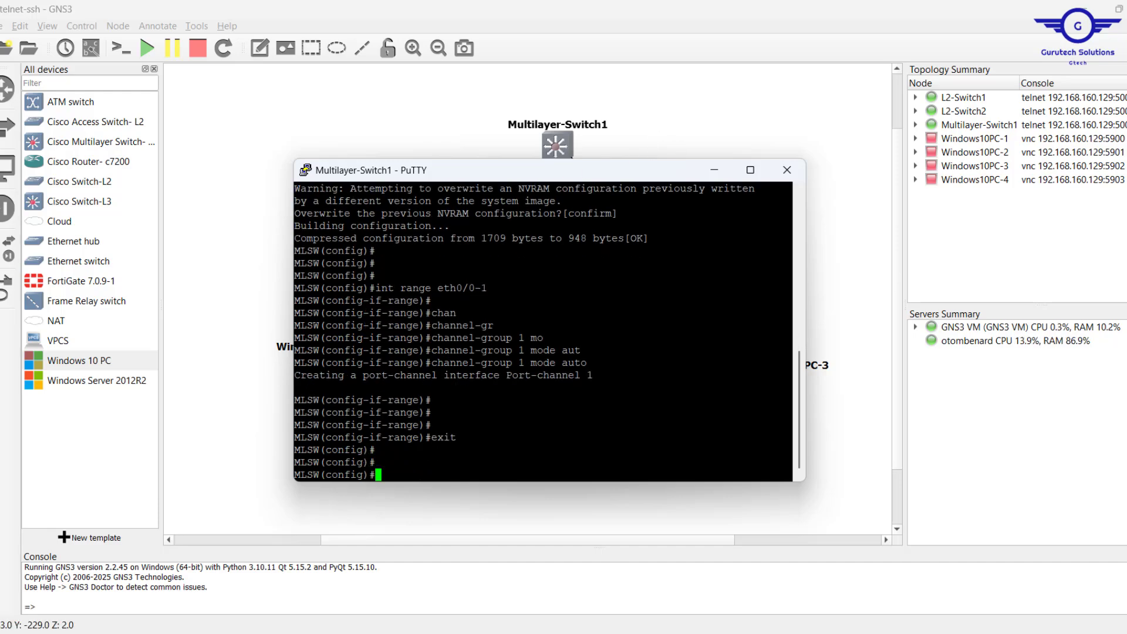
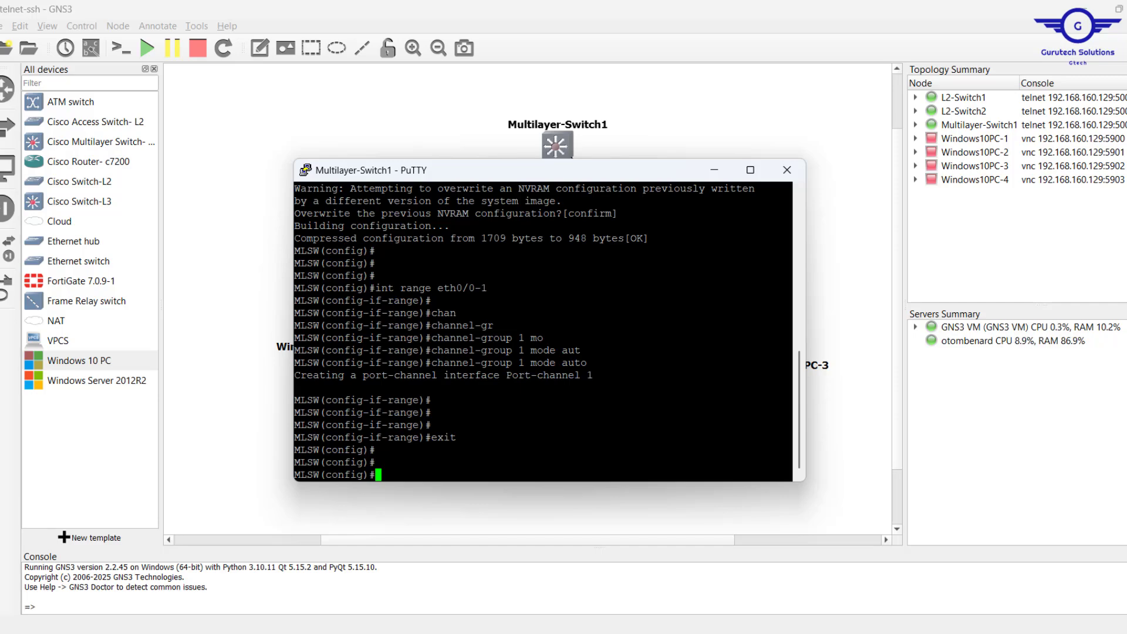
# - Enter configuration of interface Port-channel 1 on MLSW, reusing the interface name from the console output
pyautogui.moveTo(506, 375); pyautogui.dragTo(607, 374)
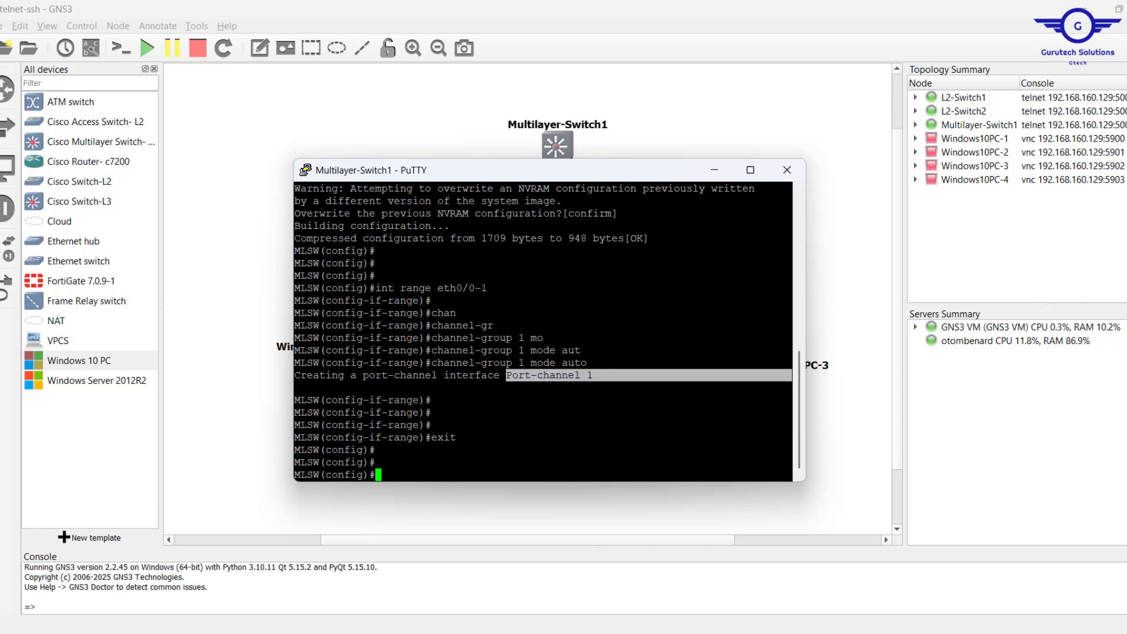
pyautogui.moveTo(789, 375); pyautogui.dragTo(444, 374)
pyautogui.rightClick(444, 374)
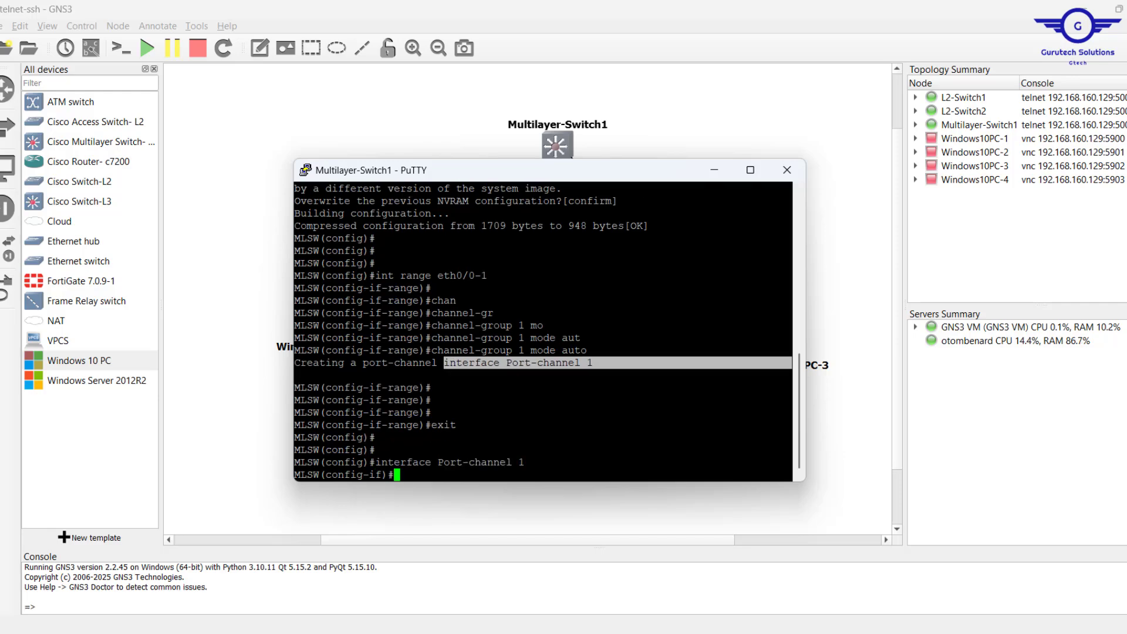
# - Try to set Port-channel 1 on MLSW to switchport mode trunk
pyautogui.press('Return')
pyautogui.press('Return')
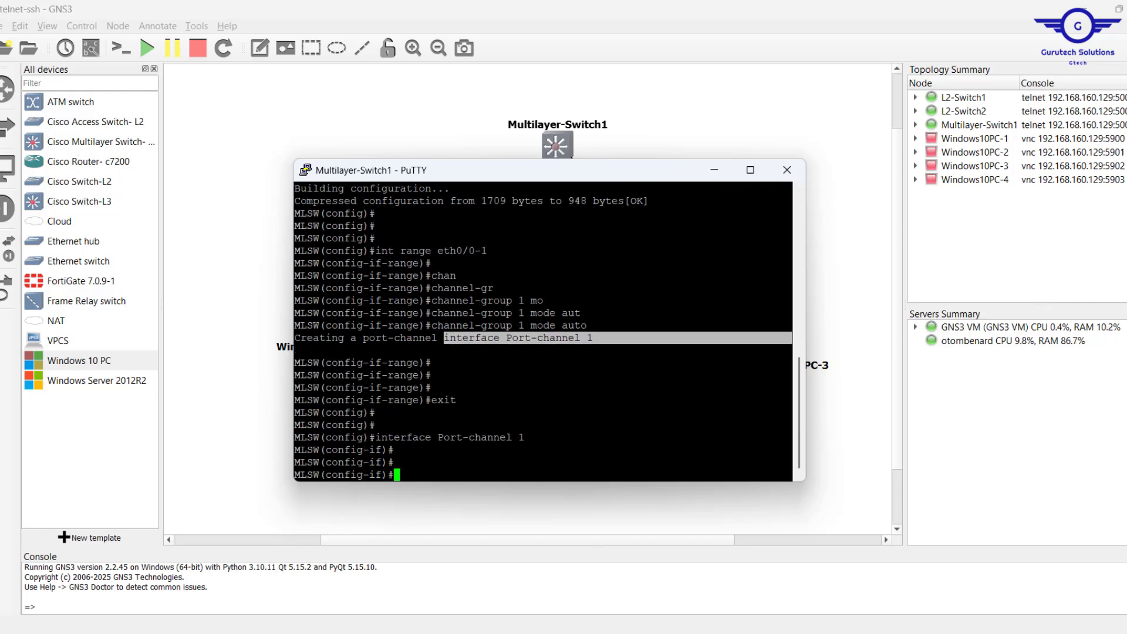
pyautogui.write('swit')
pyautogui.press('Tab')
pyautogui.write('m')
pyautogui.press('Tab')
pyautogui.write('tr')
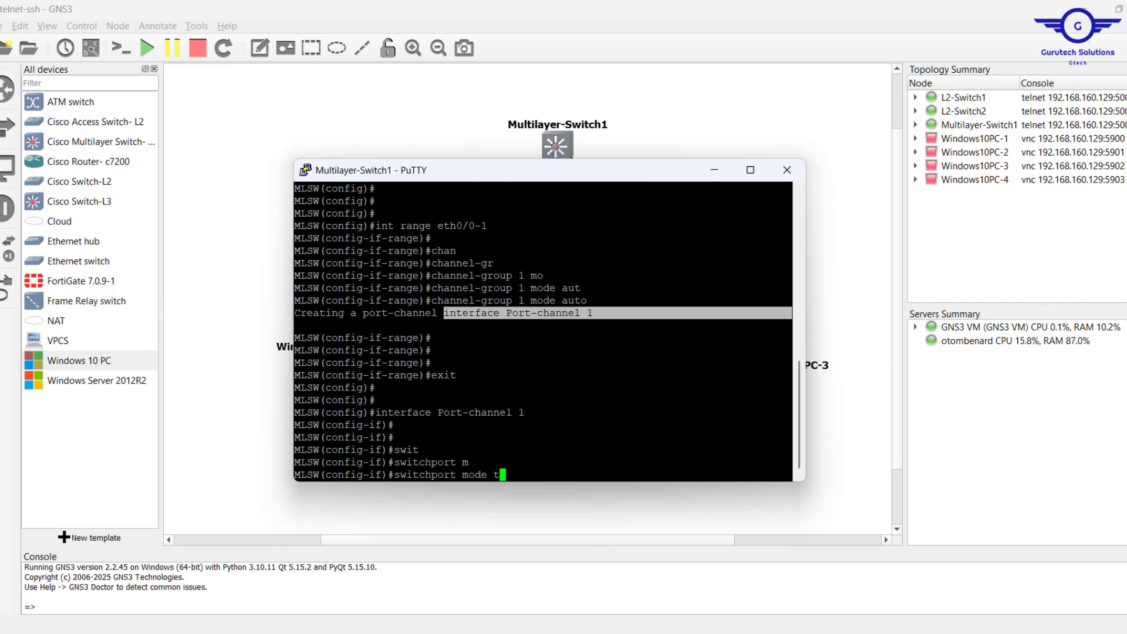
pyautogui.press('Tab')
pyautogui.press('Return')
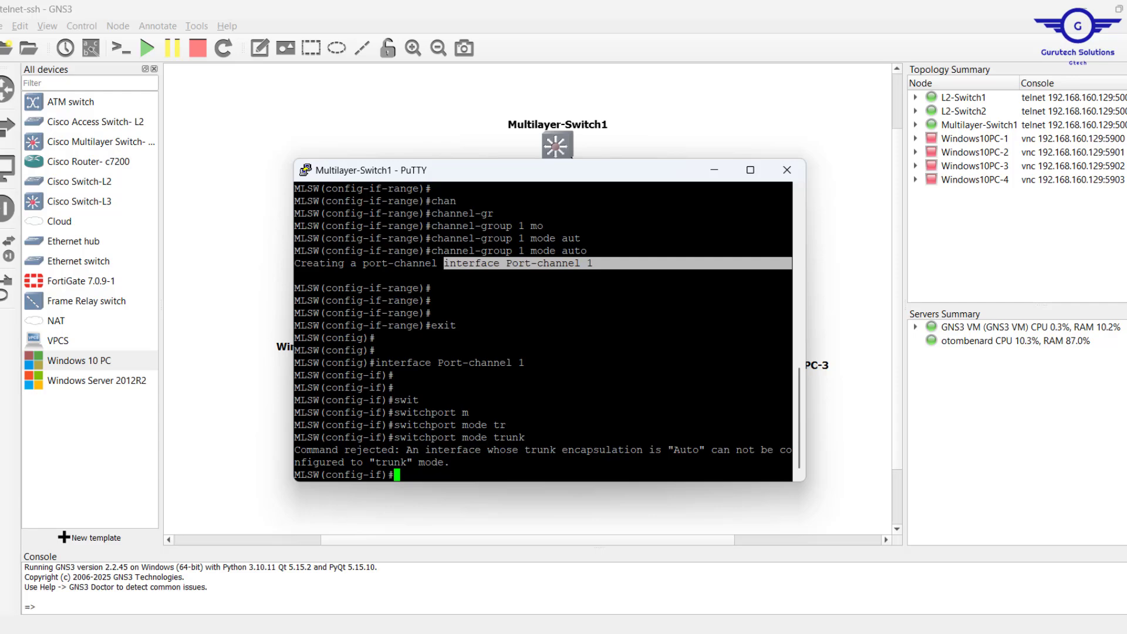
# - Set the trunk encapsulation of Port-channel 1 on MLSW to dot1q
pyautogui.press('Up')
pyautogui.press('BackSpace')
pyautogui.press('BackSpace')
pyautogui.press('BackSpace')
pyautogui.press('BackSpace')
pyautogui.press('BackSpace')
pyautogui.press('BackSpace')
pyautogui.press('BackSpace')
pyautogui.press('BackSpace')
pyautogui.press('BackSpace')
pyautogui.press('BackSpace')
pyautogui.press('BackSpace')
pyautogui.write('tr')
pyautogui.press('Tab')
pyautogui.write('e')
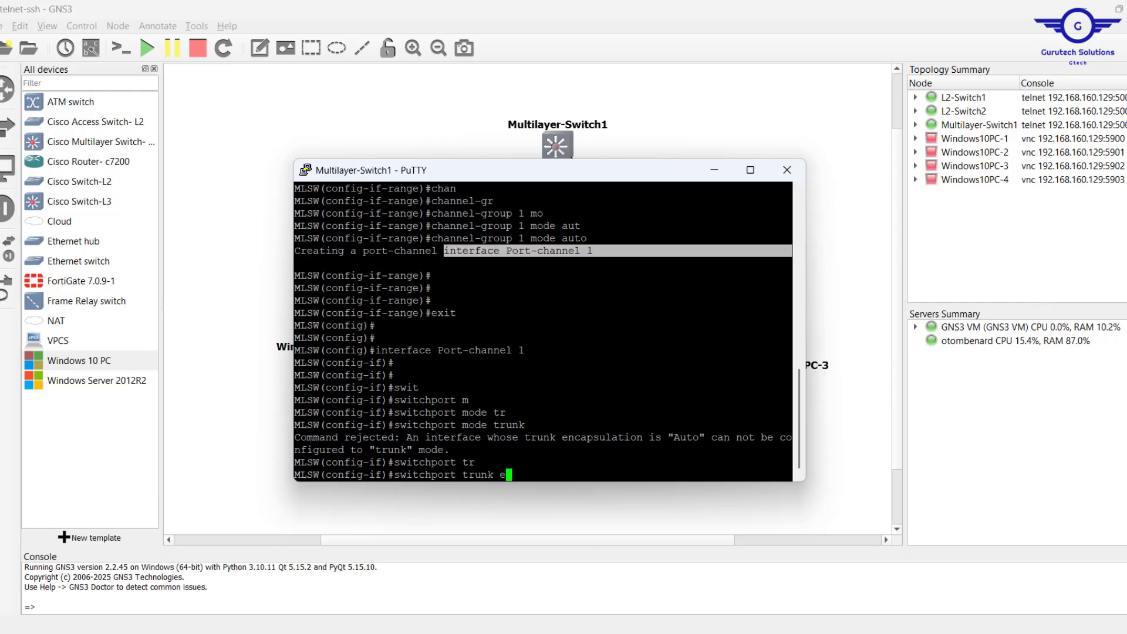
pyautogui.press('Tab')
pyautogui.write('d')
pyautogui.press('Tab')
pyautogui.press('Return')
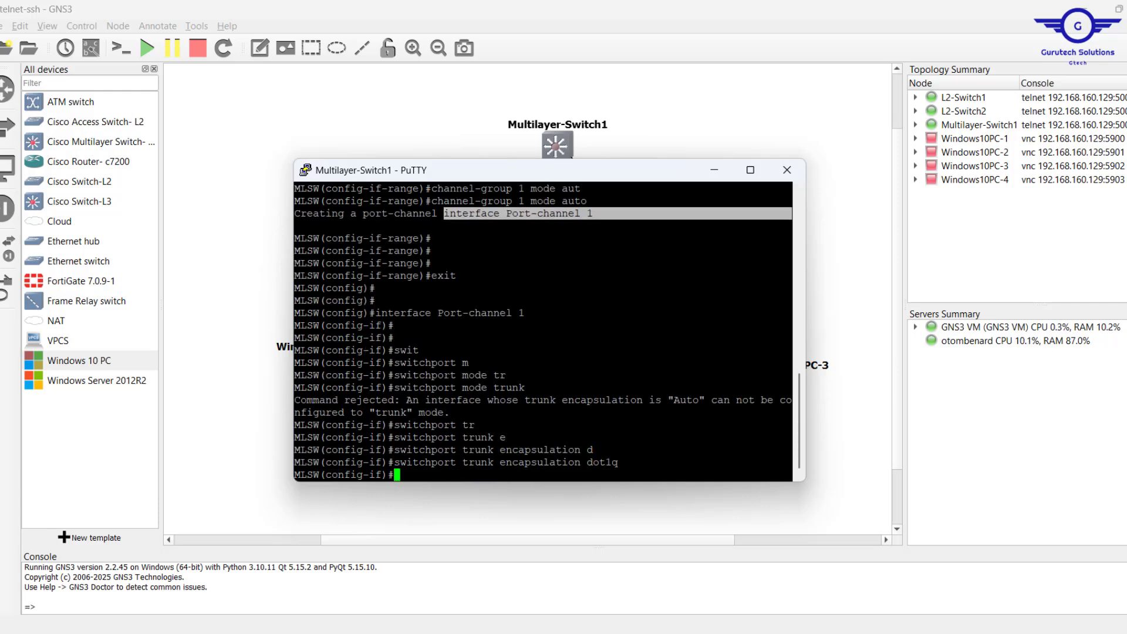
# - Set Port-channel 1 to switchport mode trunk, reusing the earlier command from the history
pyautogui.press('Return')
pyautogui.press('Up')
pyautogui.press('Up')
pyautogui.press('Return')
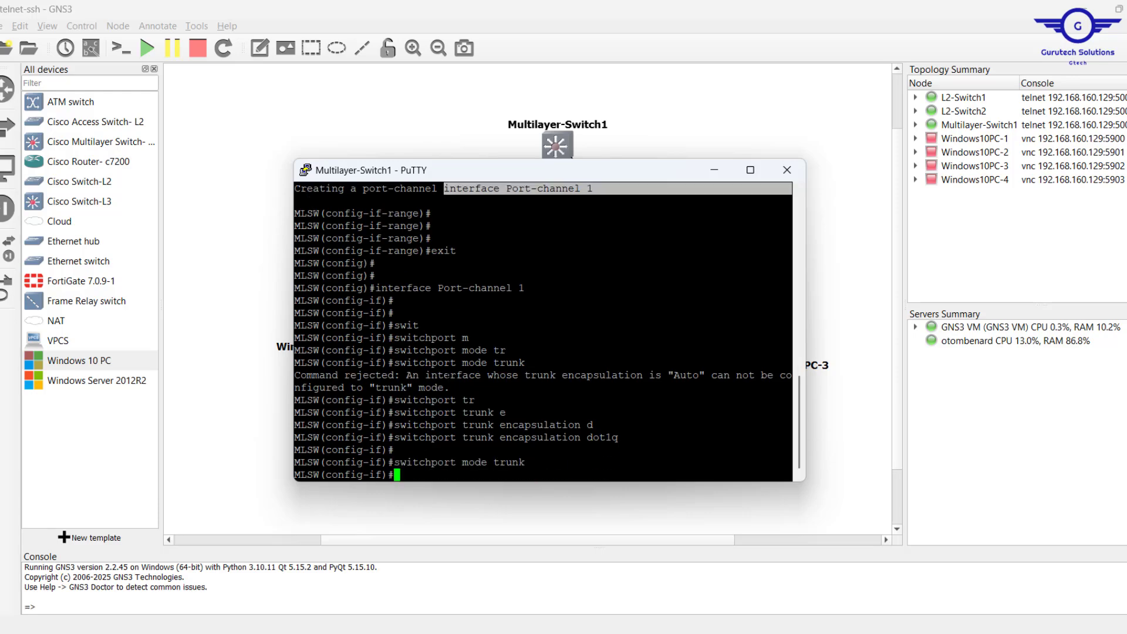
# - Exit the Port-channel 1 configuration on MLSW back to global configuration mode
pyautogui.write('exit')
pyautogui.press('Return')
pyautogui.press('Return')
pyautogui.press('Return')
pyautogui.press('Return')
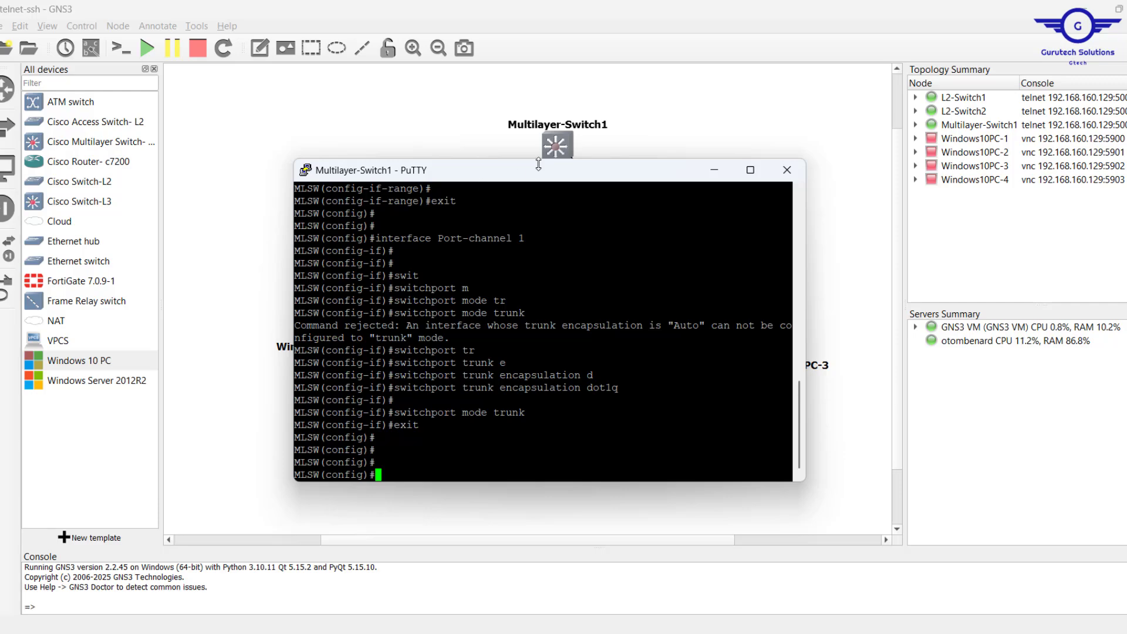
# - Move the console window off the topology's mode labels and enter configuration of interface range eth0/2-3 on MLSW
pyautogui.moveTo(544, 174); pyautogui.dragTo(423, 231)
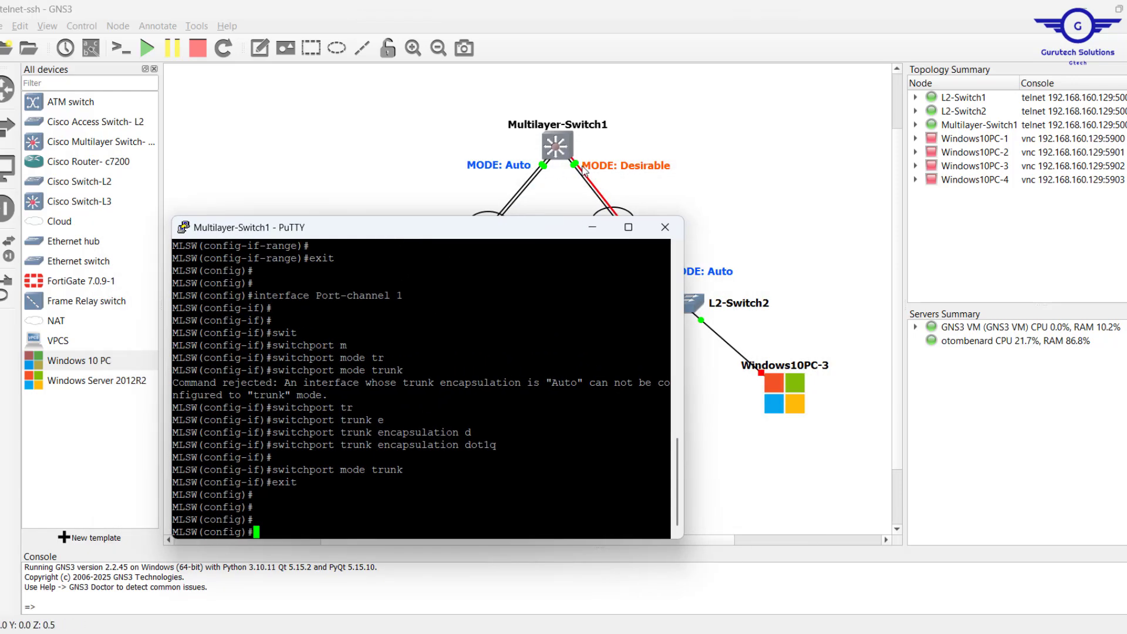
pyautogui.write('exit')
pyautogui.press('Up')
pyautogui.press('Up')
pyautogui.press('Up')
pyautogui.press('Up')
pyautogui.press('Up')
pyautogui.press('Up')
pyautogui.press('Up')
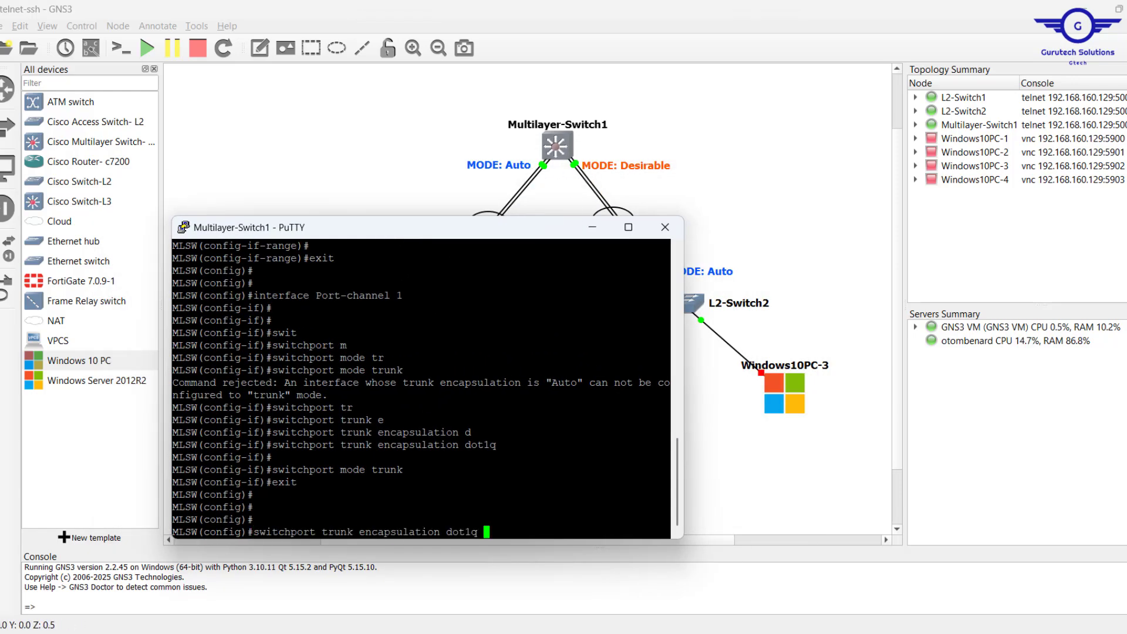
pyautogui.press('Up')
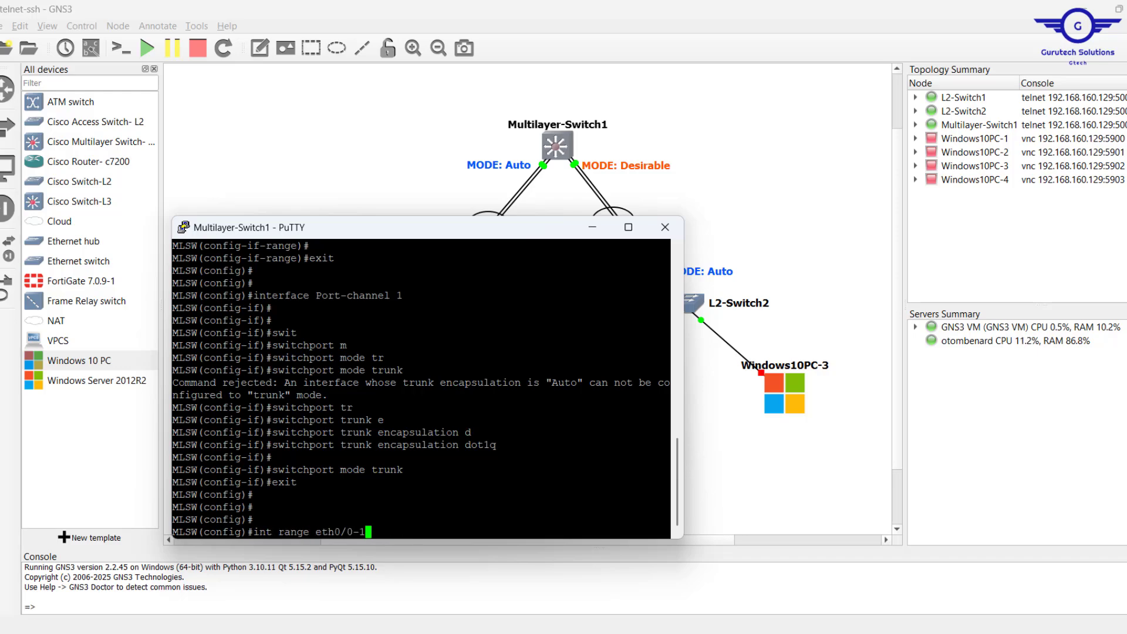
pyautogui.press('BackSpace')
pyautogui.press('BackSpace')
pyautogui.press('BackSpace')
pyautogui.write('2-3')
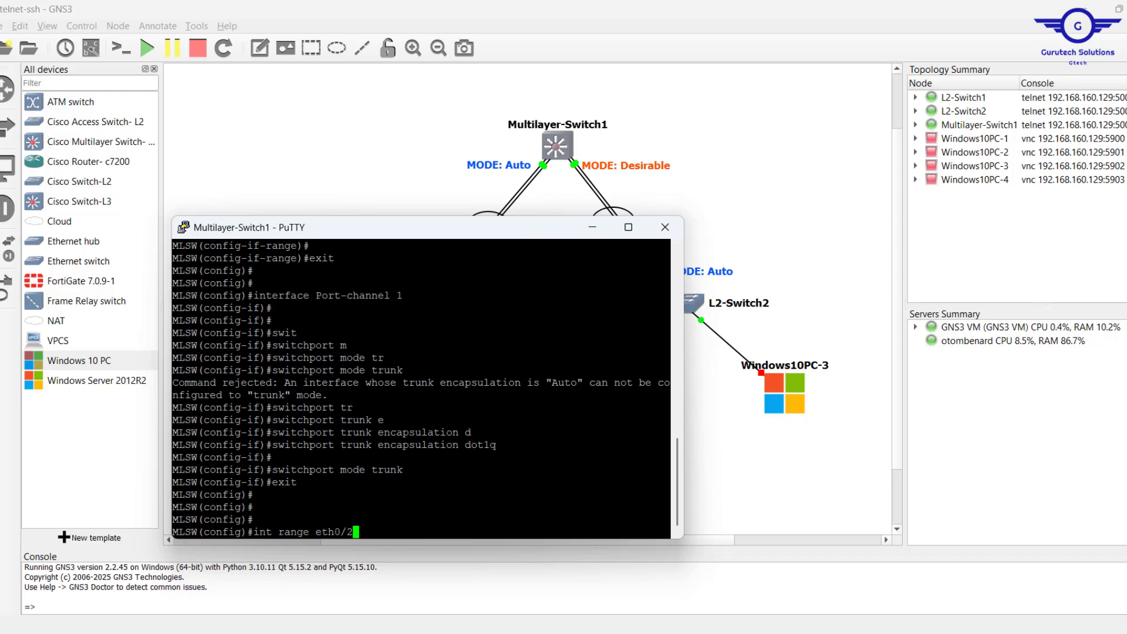
pyautogui.press('Return')
pyautogui.press('Return')
pyautogui.press('Return')
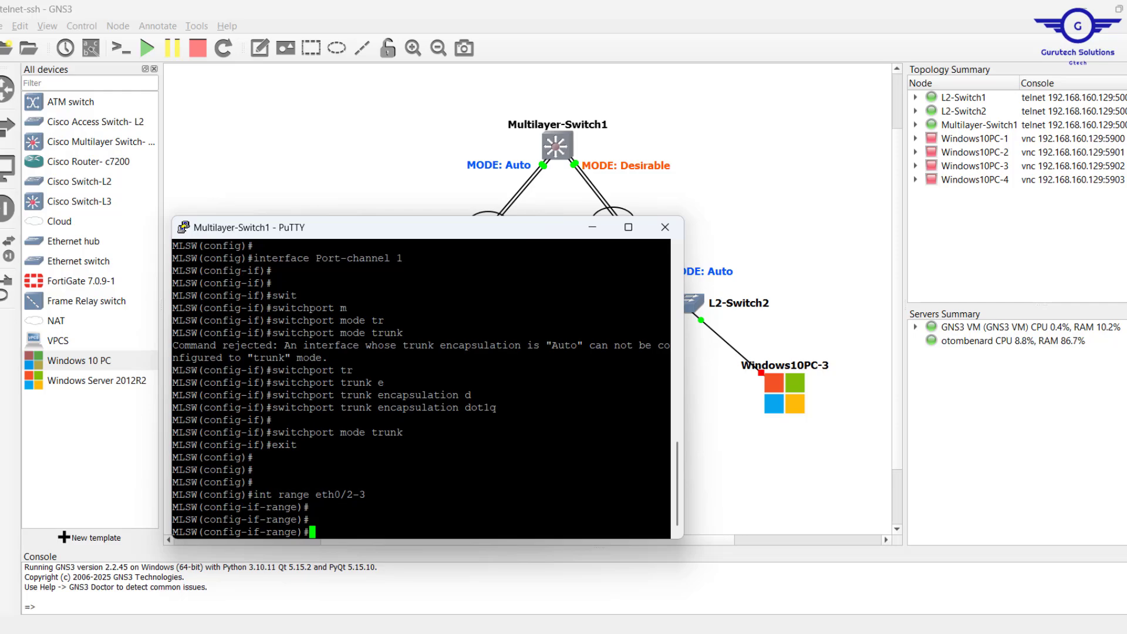
# - Assign MLSW's interface range eth0/2-3 to channel-group 2 in mode desirable, adapting the earlier channel-group command
pyautogui.press('Up')
pyautogui.press('Up')
pyautogui.press('Up')
pyautogui.press('Up')
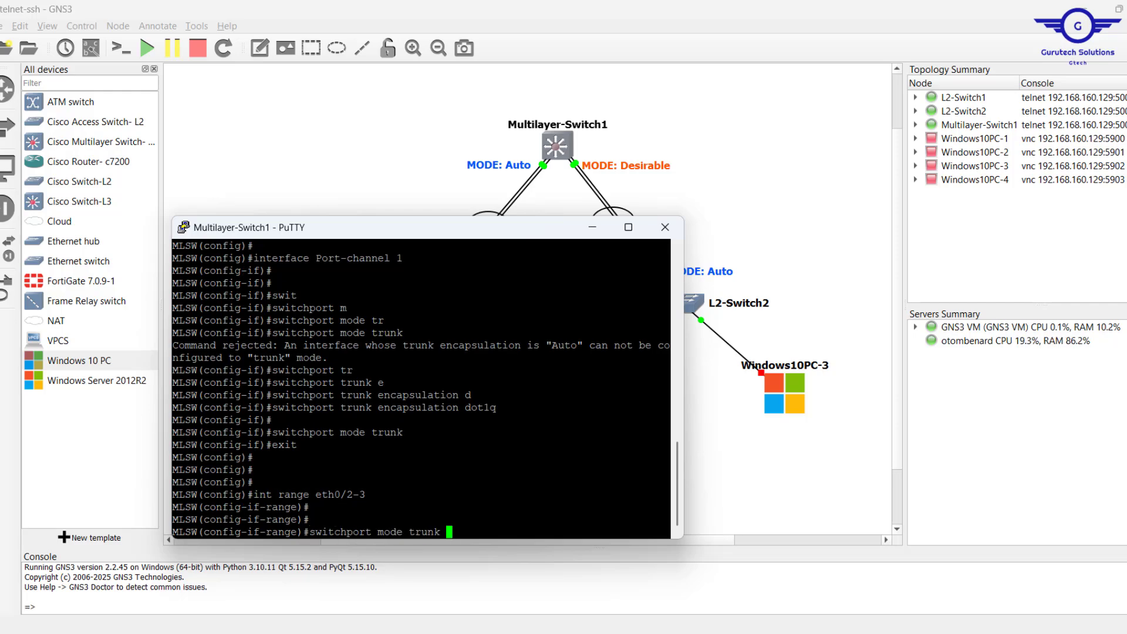
pyautogui.press('Down')
pyautogui.press('Up')
pyautogui.press('Up')
pyautogui.press('Up')
pyautogui.press('Up')
pyautogui.press('Up')
pyautogui.press('Left')
pyautogui.press('Left')
pyautogui.press('Left')
pyautogui.press('Left')
pyautogui.press('Left')
pyautogui.press('Left')
pyautogui.press('Left')
pyautogui.press('Left')
pyautogui.press('Left')
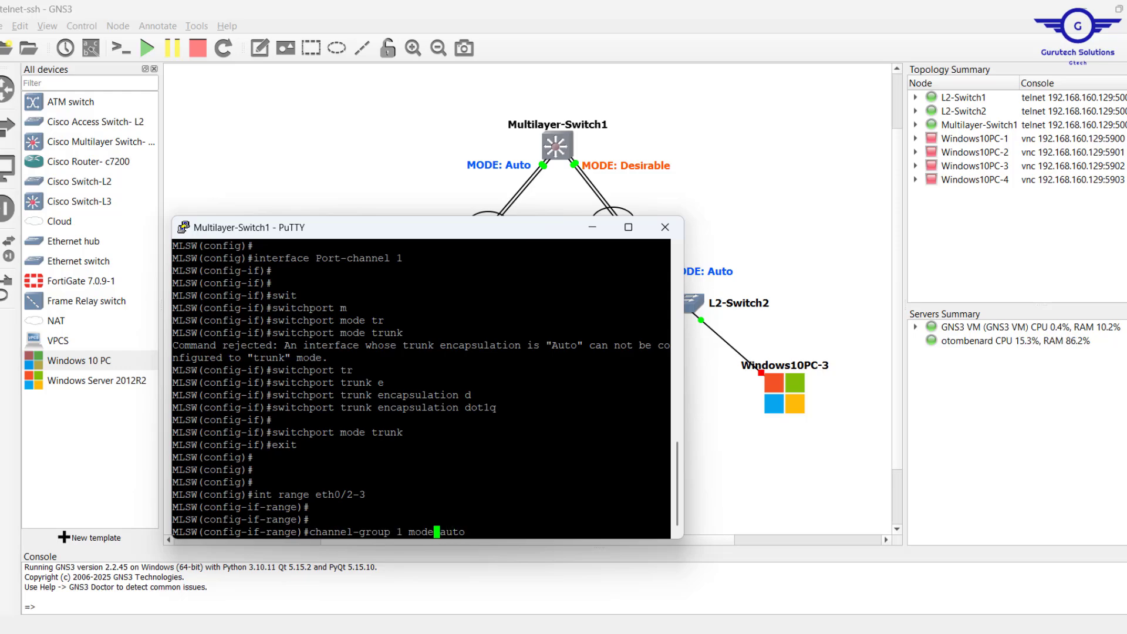
pyautogui.press('Left')
pyautogui.press('BackSpace')
pyautogui.write('2')
pyautogui.press('Right')
pyautogui.press('Right')
pyautogui.press('Right')
pyautogui.press('Right')
pyautogui.press('Right')
pyautogui.press('Right')
pyautogui.press('Right')
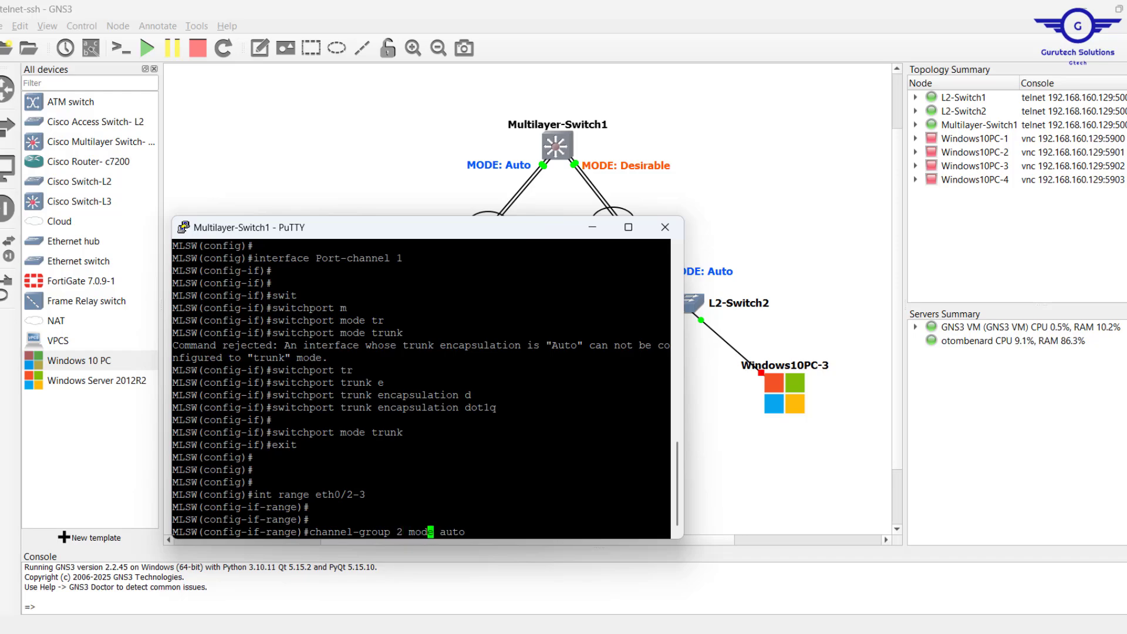
pyautogui.press('Right')
pyautogui.press('Right')
pyautogui.press('Right')
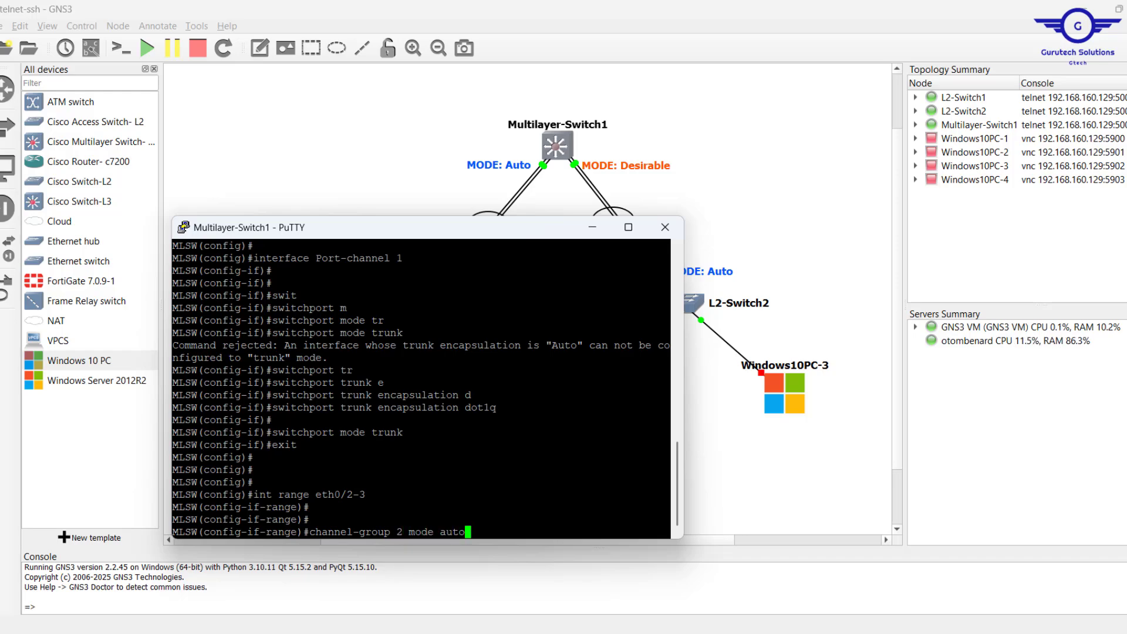
pyautogui.press('BackSpace')
pyautogui.press('BackSpace')
pyautogui.press('BackSpace')
pyautogui.press('BackSpace')
pyautogui.write('de')
pyautogui.press('Tab')
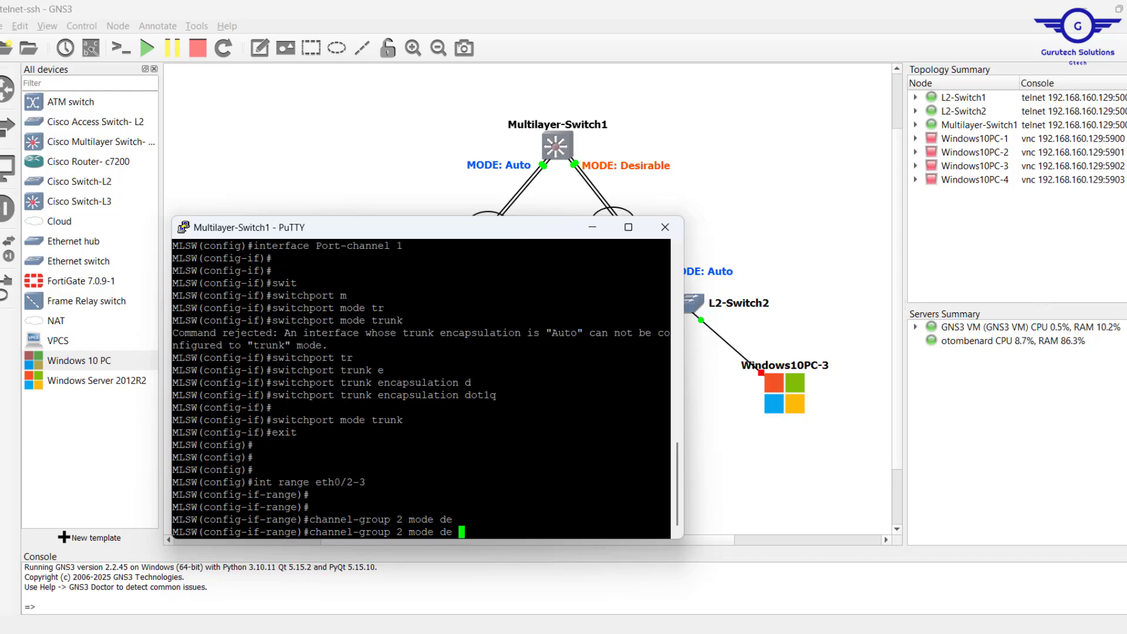
pyautogui.write('si')
pyautogui.press('Tab')
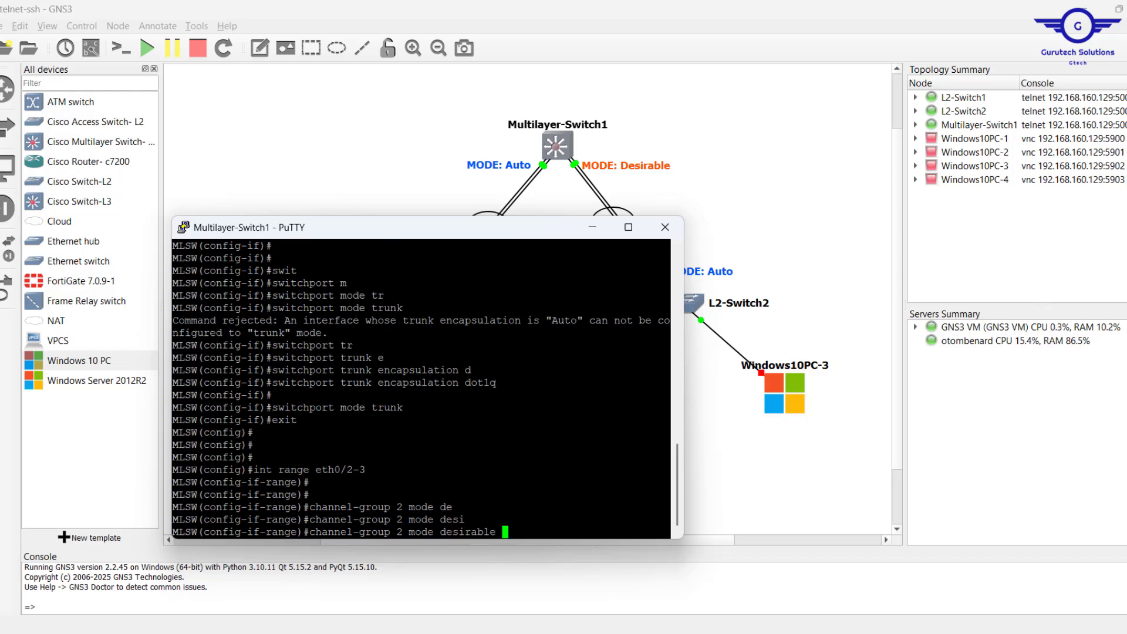
pyautogui.press('Return')
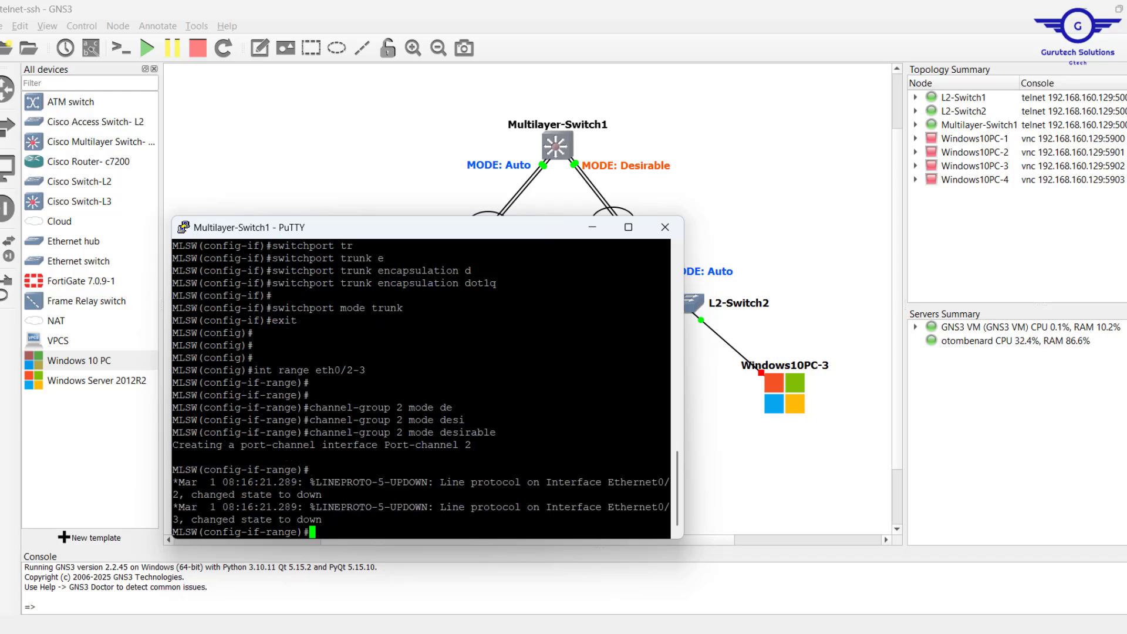
# - Enter configuration of interface Port-channel 2 on MLSW, reusing the interface name from the console output
pyautogui.moveTo(668, 445); pyautogui.dragTo(326, 445)
pyautogui.rightClick(325, 445)
pyautogui.press('Return')
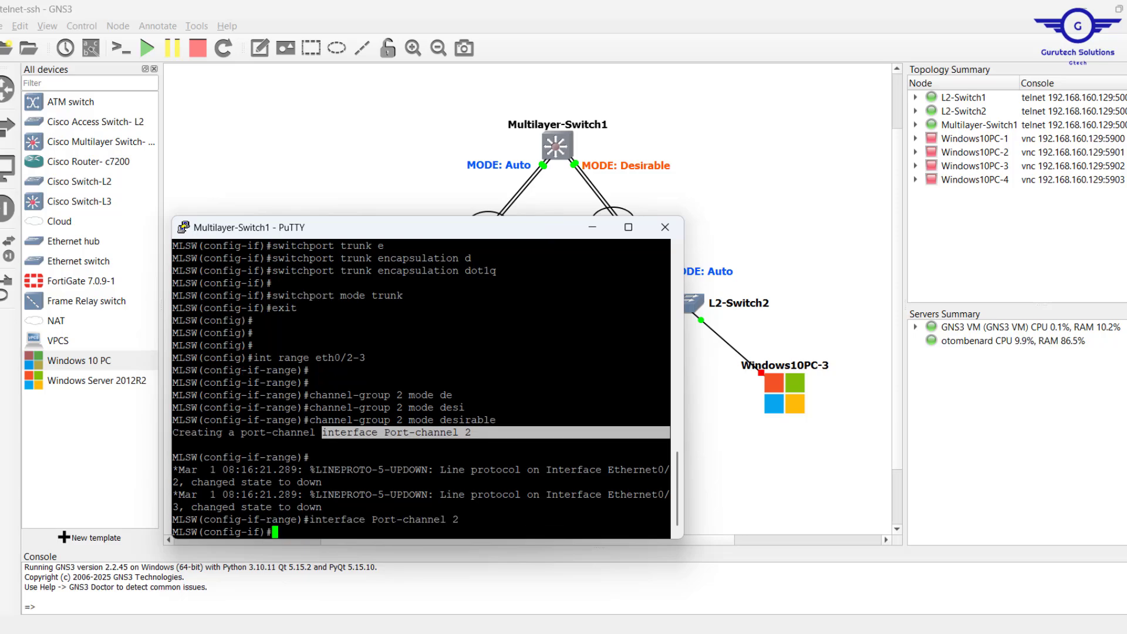
pyautogui.press('Return')
pyautogui.press('Return')
pyautogui.press('Return')
# - Set the trunk encapsulation of Port-channel 2 on MLSW to dot1q
pyautogui.write('swit')
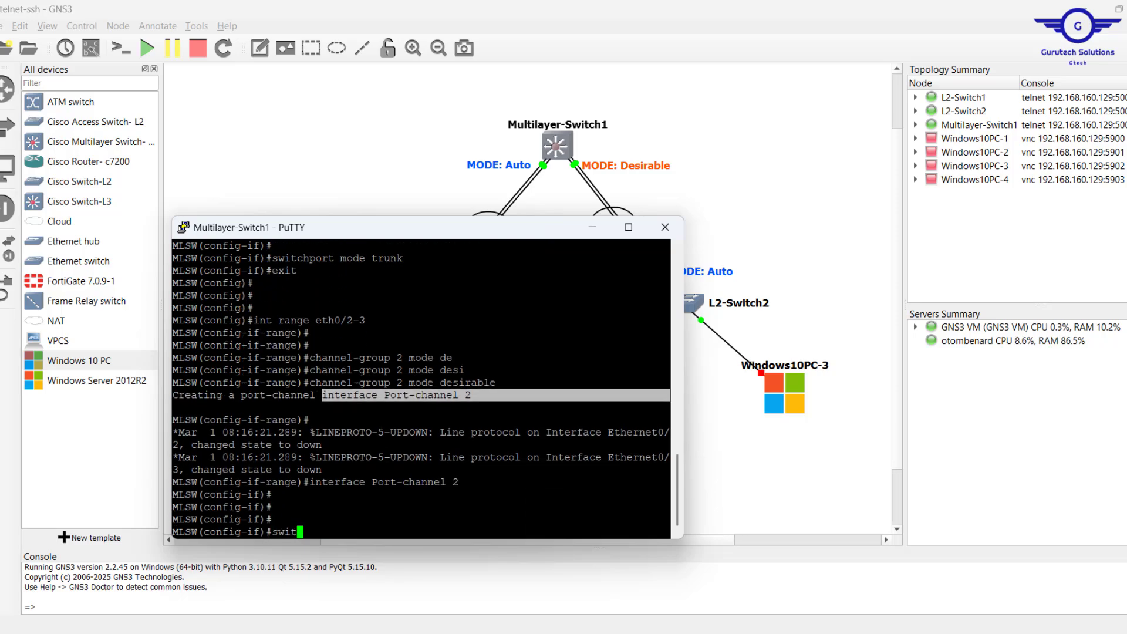
pyautogui.press('Tab')
pyautogui.write('tr')
pyautogui.press('Tab')
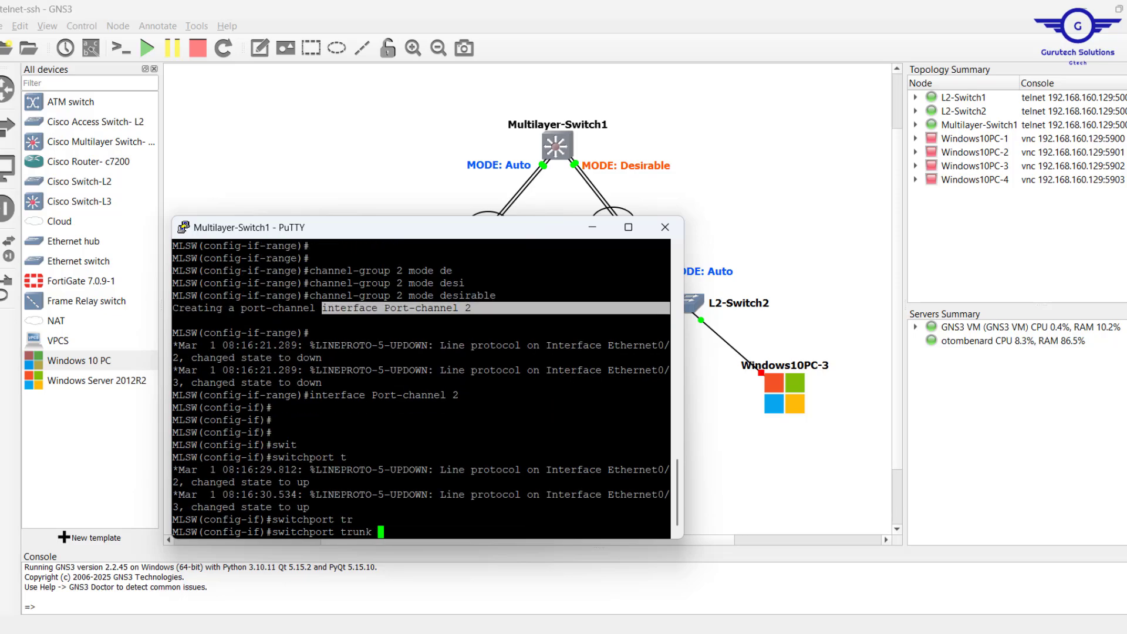
pyautogui.write('e')
pyautogui.press('Tab')
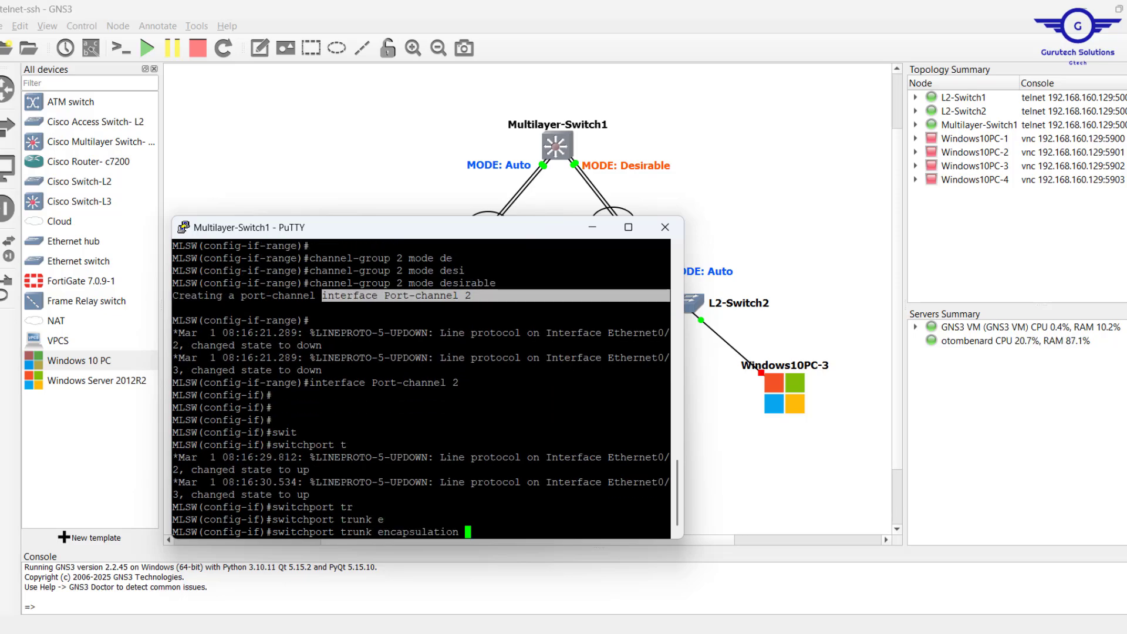
pyautogui.write('dot1q')
pyautogui.press('Tab')
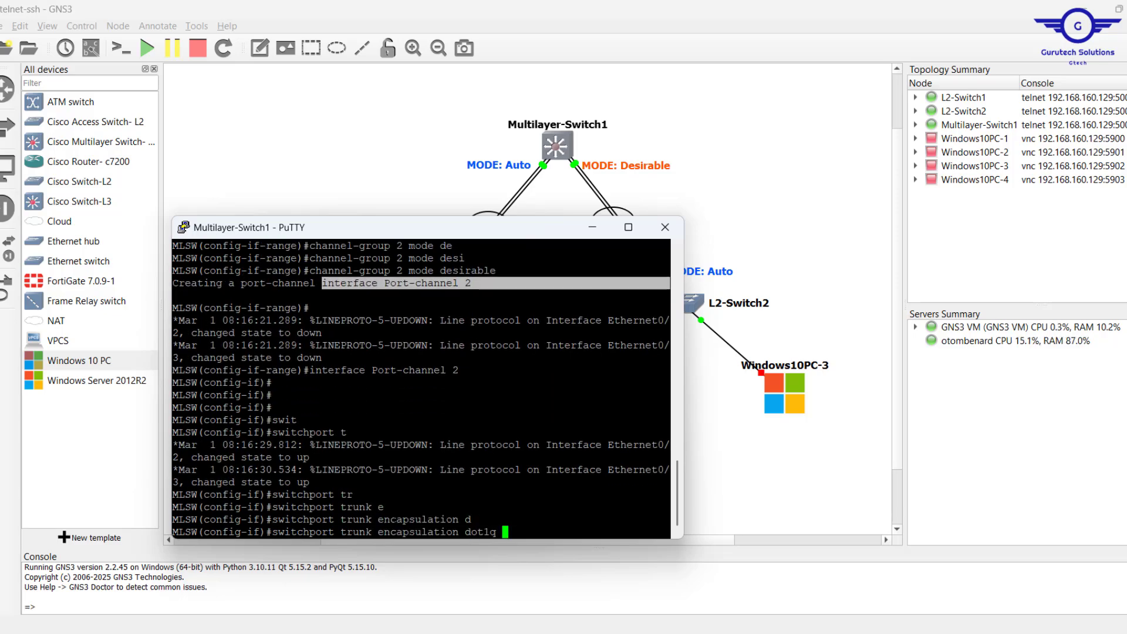
pyautogui.press('Return')
pyautogui.press('Return')
pyautogui.press('Return')
pyautogui.press('Return')
# - Set Port-channel 2 on MLSW to switchport mode trunk
pyautogui.write('sw')
pyautogui.press('Tab')
pyautogui.write('m')
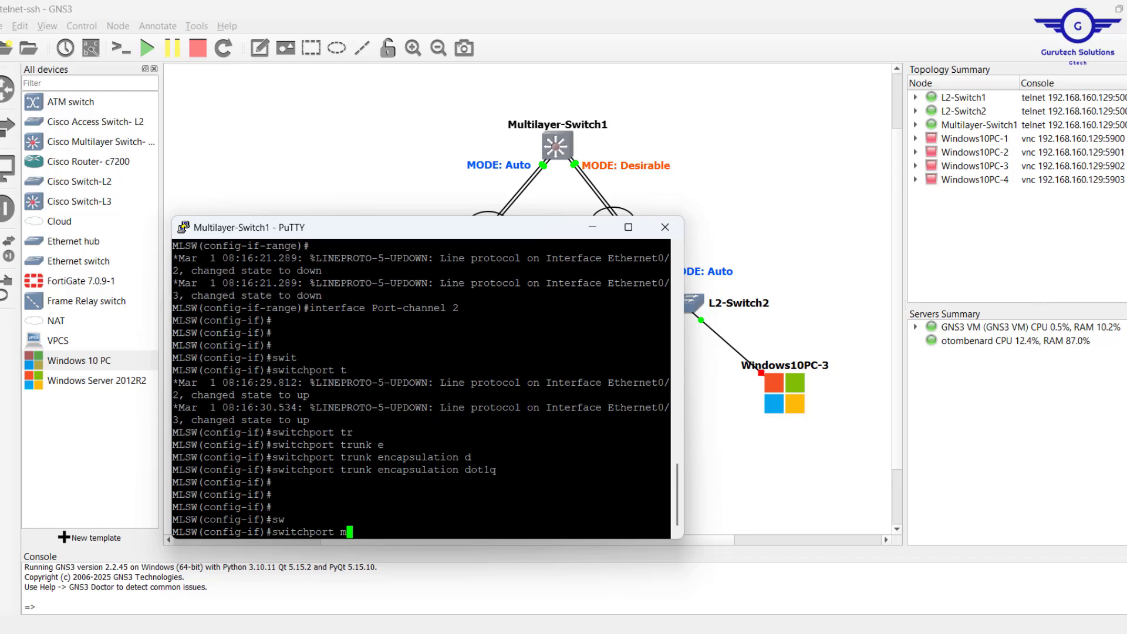
pyautogui.press('Tab')
pyautogui.write('tr')
pyautogui.press('Tab')
pyautogui.press('Return')
pyautogui.press('Return')
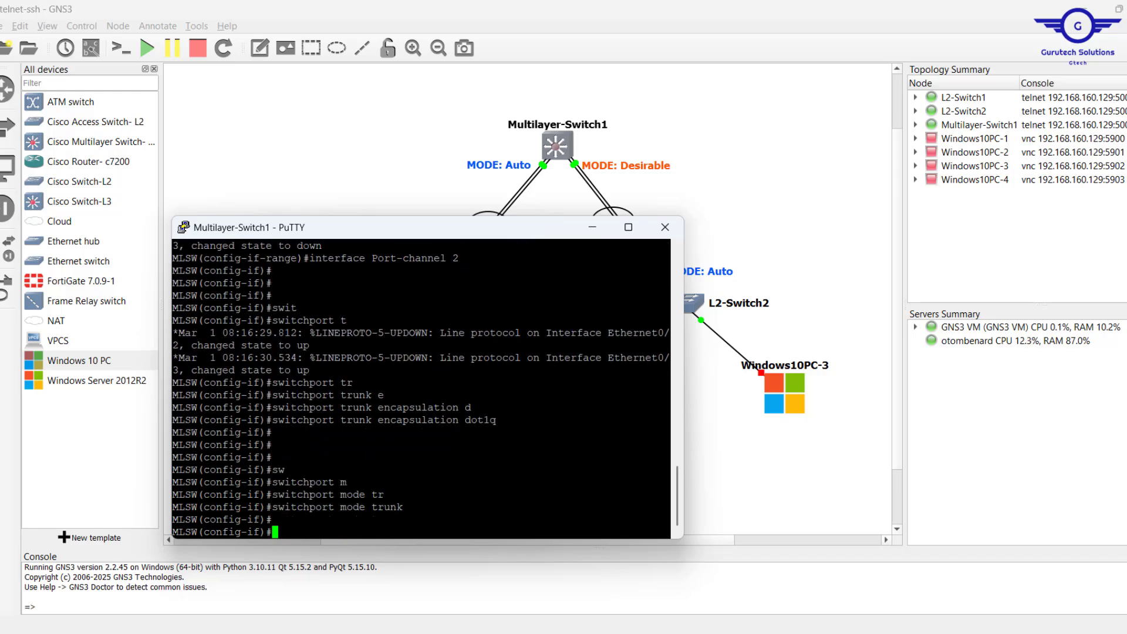
# - Exit the Port-channel 2 configuration on MLSW back to global configuration mode
pyautogui.press('Return')
pyautogui.write('exit')
pyautogui.press('Return')
pyautogui.press('Return')
pyautogui.press('Return')
pyautogui.press('Return')
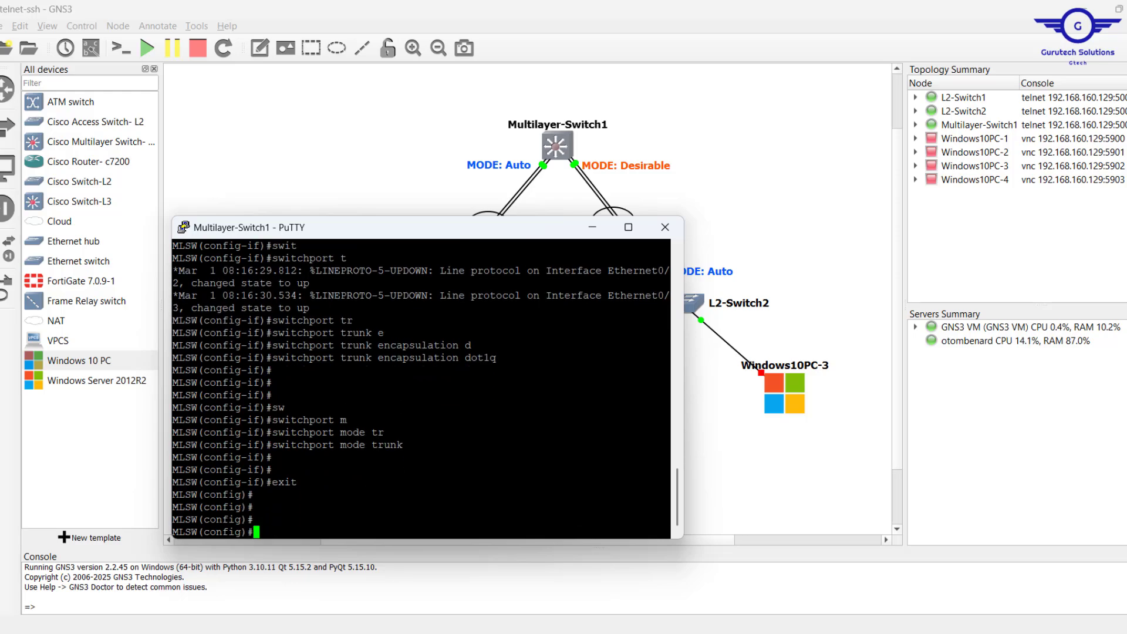
pyautogui.press('Return')
pyautogui.press('Return')
# - Try to display the port-channel information on MLSW with do sh port-channel
pyautogui.write('do sh port-channel')
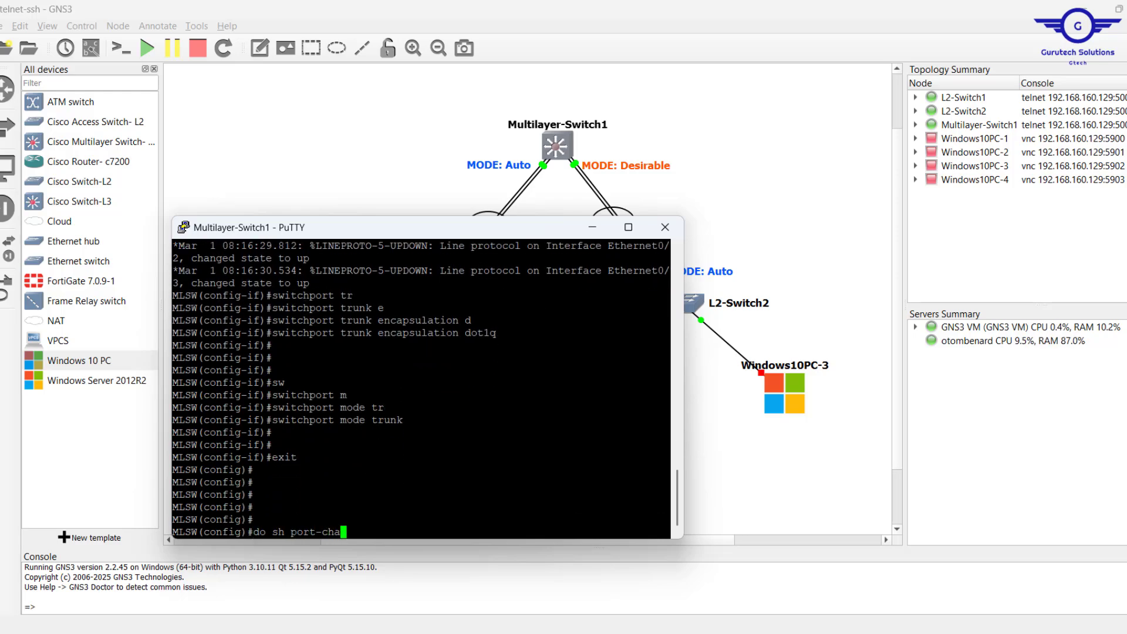
pyautogui.press('Tab')
pyautogui.write('nnel')
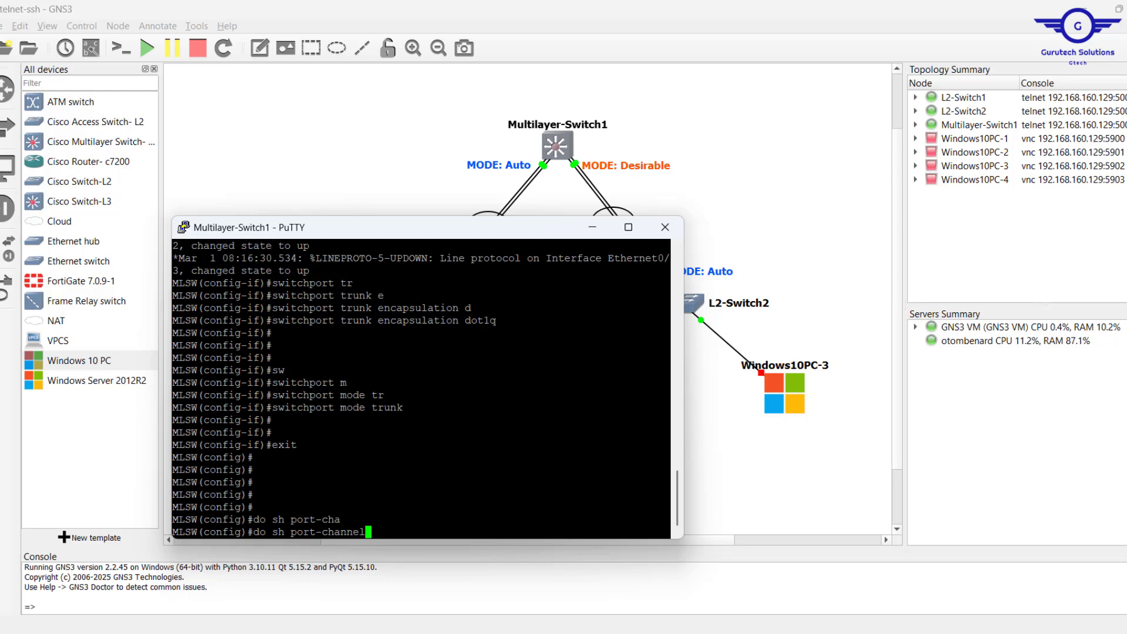
pyautogui.press('Return')
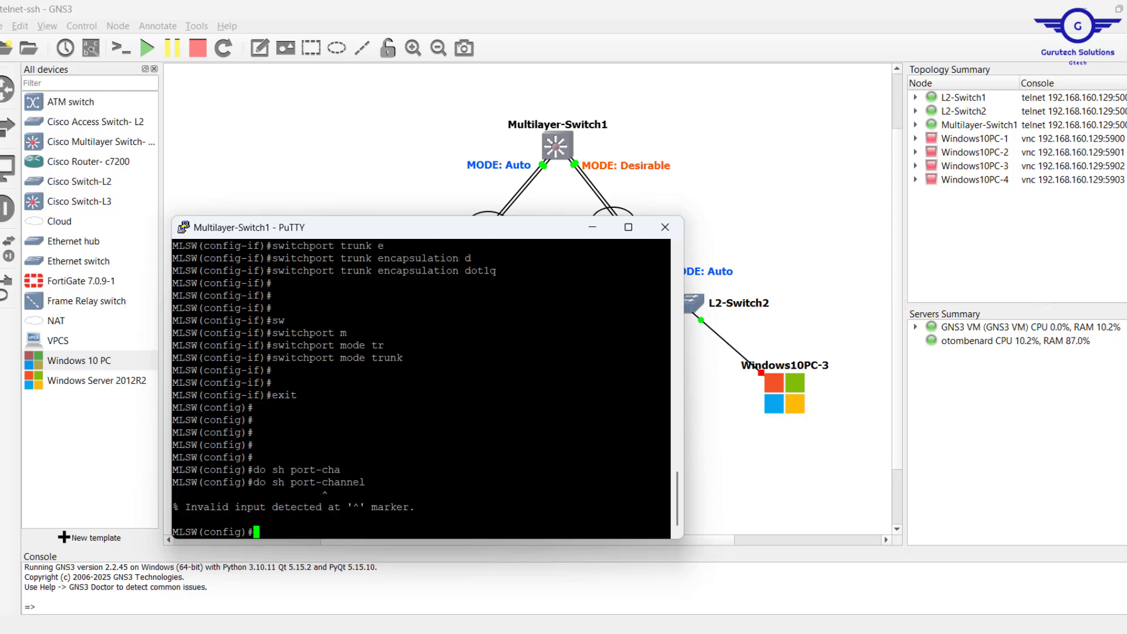
# - Return to the topology, open the console of L2-Switch1 and look up its earlier interface range command
pyautogui.click(784, 201)
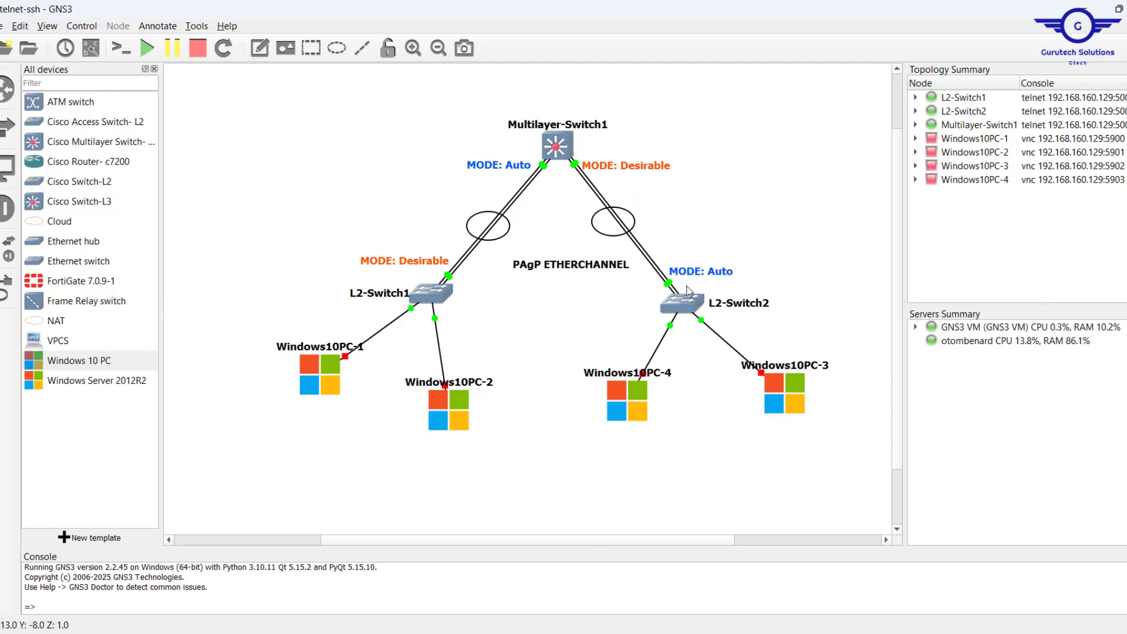
pyautogui.click(433, 293)
pyautogui.doubleClick(434, 292)
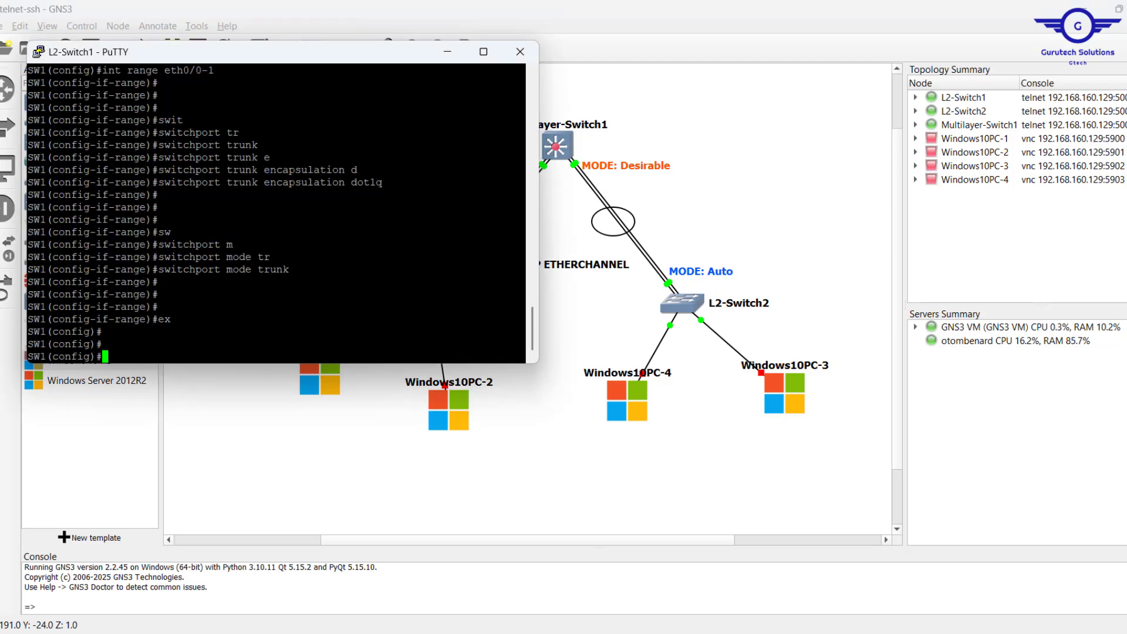
pyautogui.scroll(4, 276, 212)
pyautogui.moveTo(504, 219); pyautogui.dragTo(106, 219)
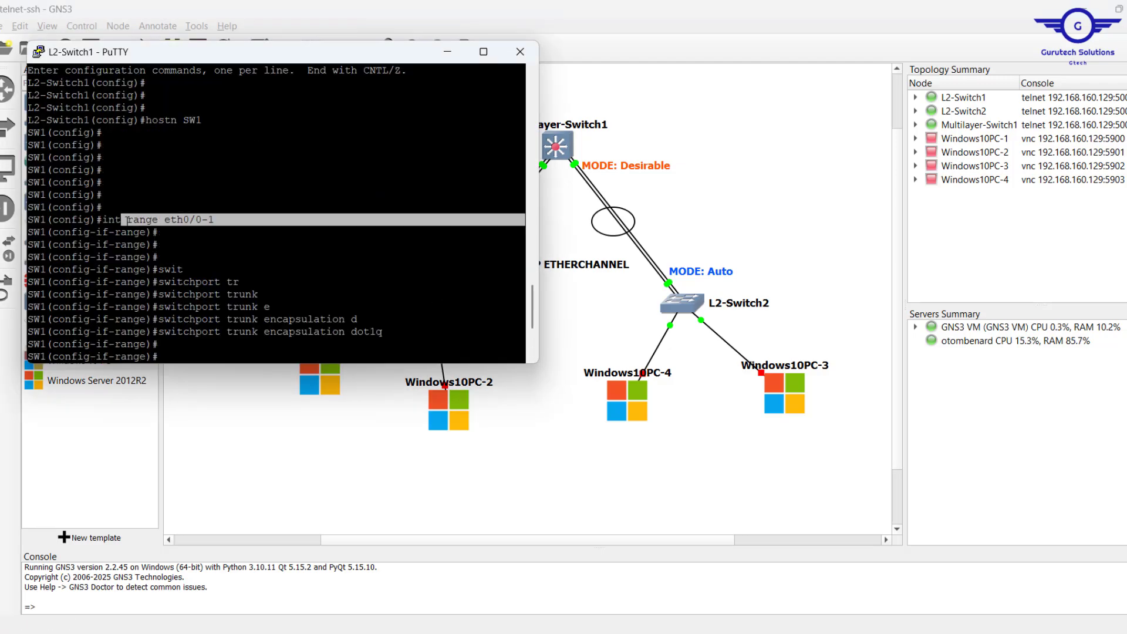
pyautogui.scroll(-4, 276, 213)
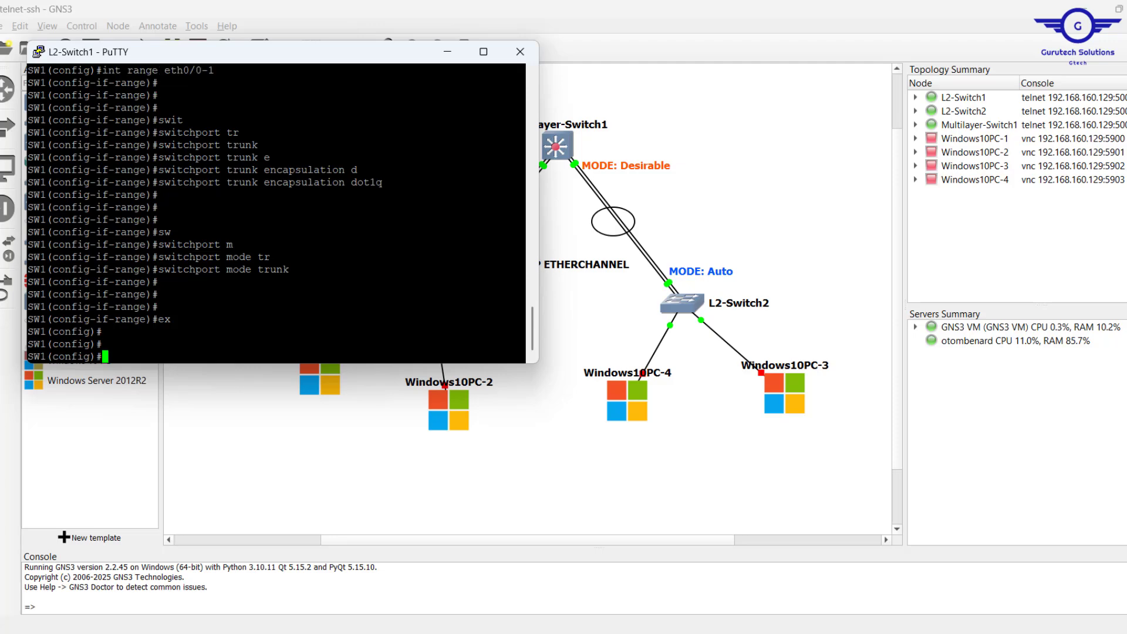
# - Enter configuration mode for interface range eth0/0-1 on SW1
pyautogui.press('Return')
pyautogui.press('Return')
pyautogui.press('Return')
pyautogui.press('Up')
pyautogui.press('Up')
pyautogui.press('Up')
pyautogui.press('Up')
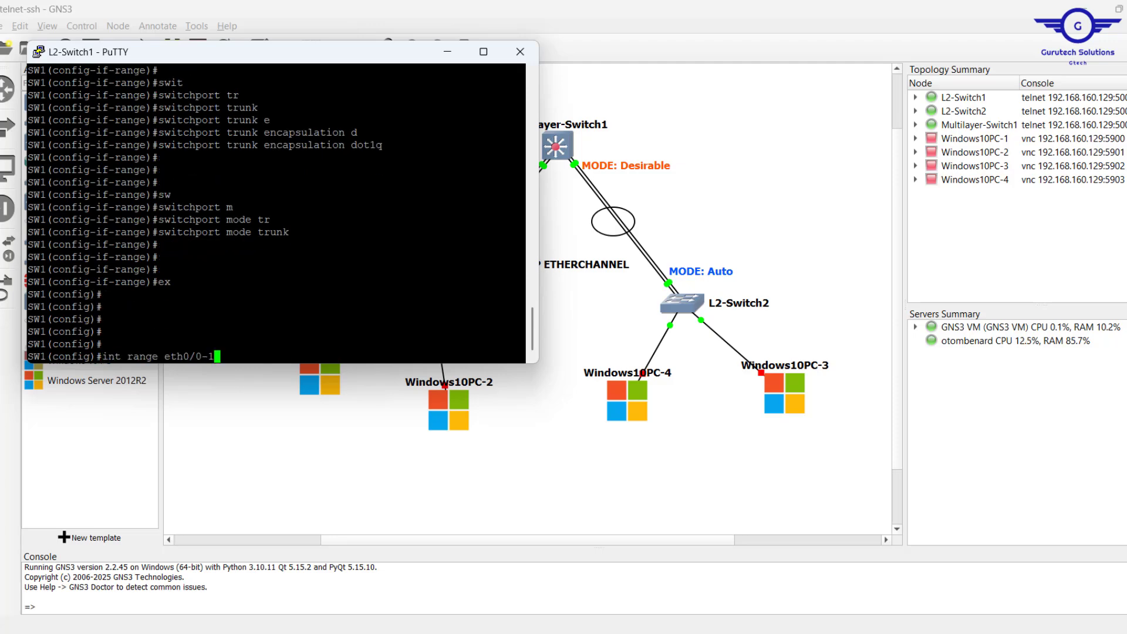
pyautogui.press('Return')
pyautogui.press('Return')
pyautogui.press('Return')
pyautogui.press('Return')
pyautogui.press('Return')
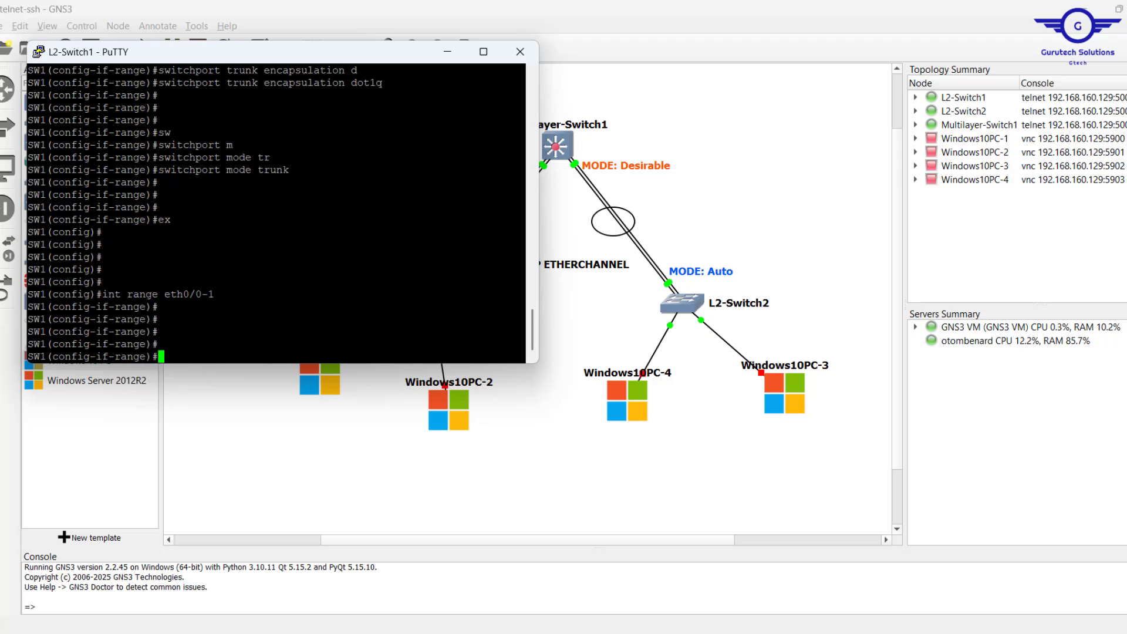
# - Assign SW1's eth0/0-1 range to channel-group 1 in mode desirable
pyautogui.write('channel-g')
pyautogui.press('Tab')
pyautogui.write('1')
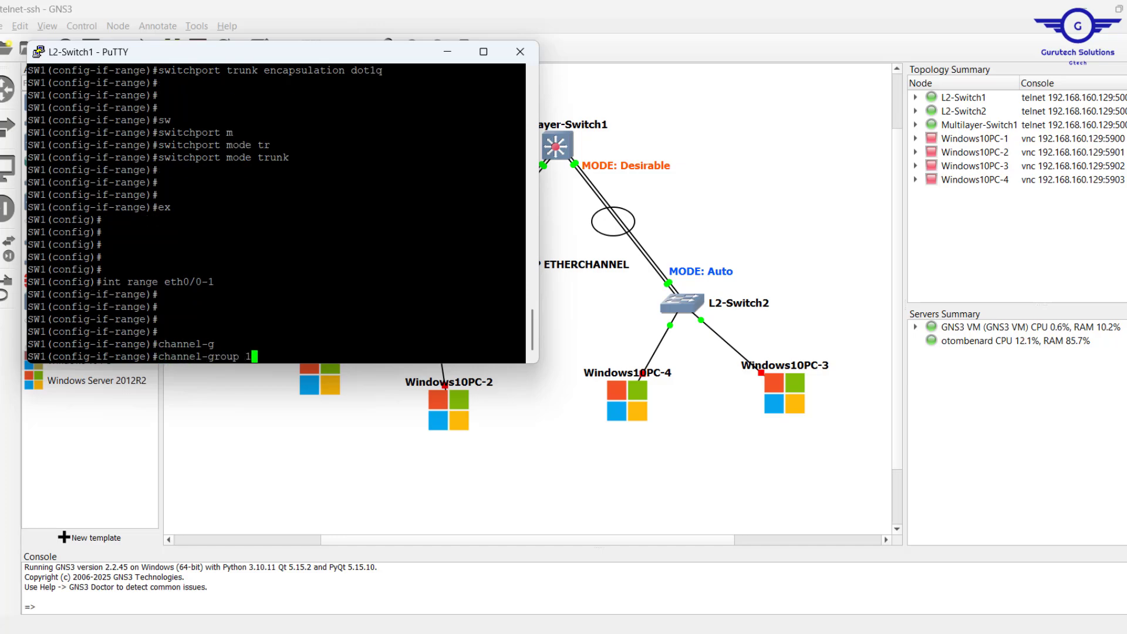
pyautogui.write(' mode')
pyautogui.moveTo(261, 58); pyautogui.dragTo(483, 165)
pyautogui.write('desir')
pyautogui.press('Tab')
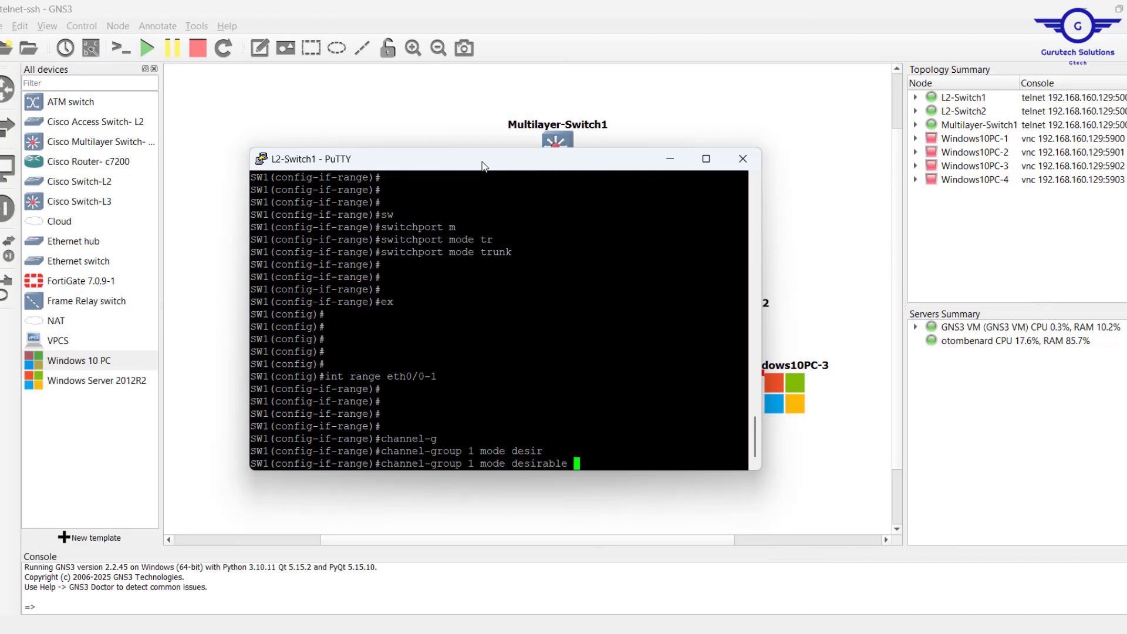
pyautogui.press('Return')
pyautogui.press('Return')
pyautogui.press('Return')
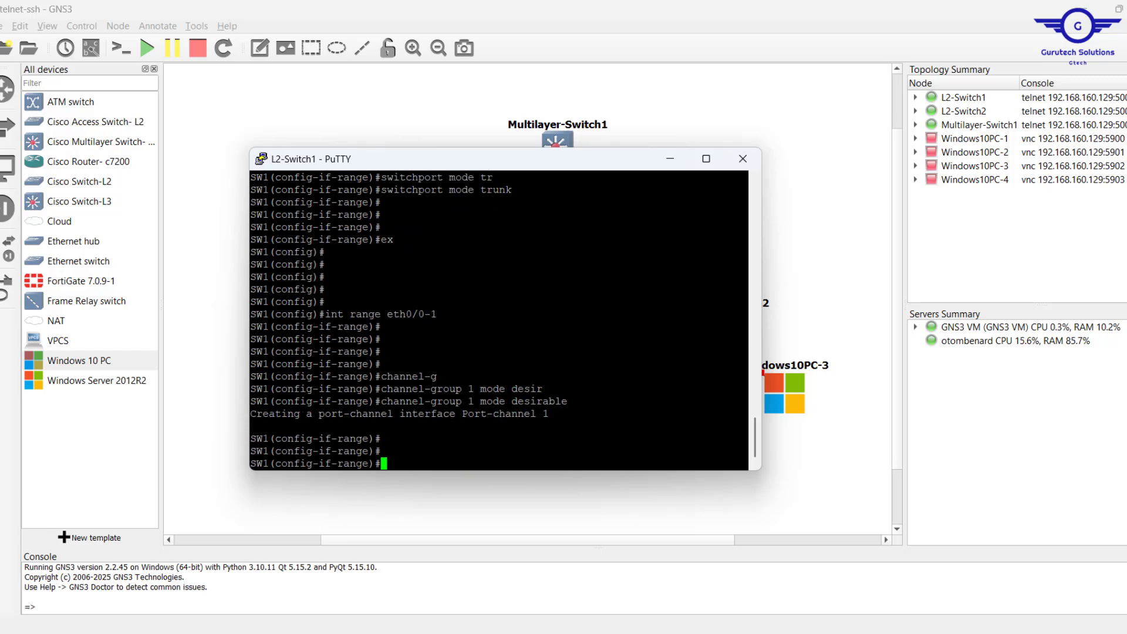
# - Enter the interface Port-channel 1 configuration on SW1, reusing the interface name from the console output
pyautogui.moveTo(745, 351); pyautogui.dragTo(401, 351)
pyautogui.rightClick(401, 351)
pyautogui.press('Return')
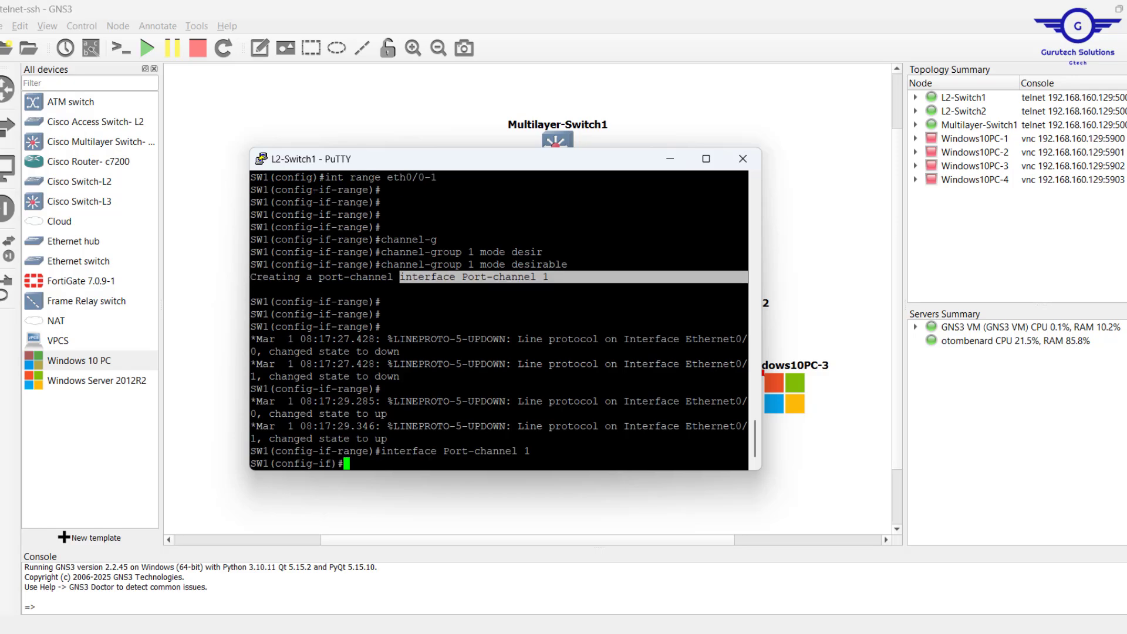
pyautogui.press('Return')
pyautogui.press('Return')
pyautogui.press('Return')
pyautogui.press('Return')
# - Set the trunk encapsulation of Port-channel 1 on SW1 to dot1q
pyautogui.write('swit')
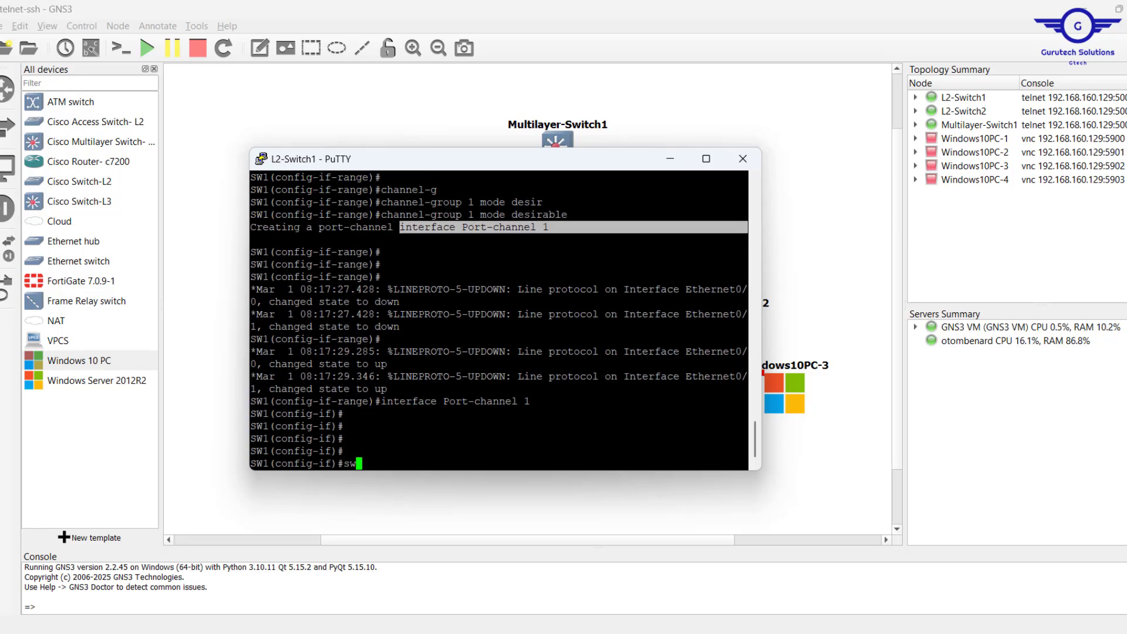
pyautogui.press('Tab')
pyautogui.write('tr')
pyautogui.press('Tab')
pyautogui.write('e')
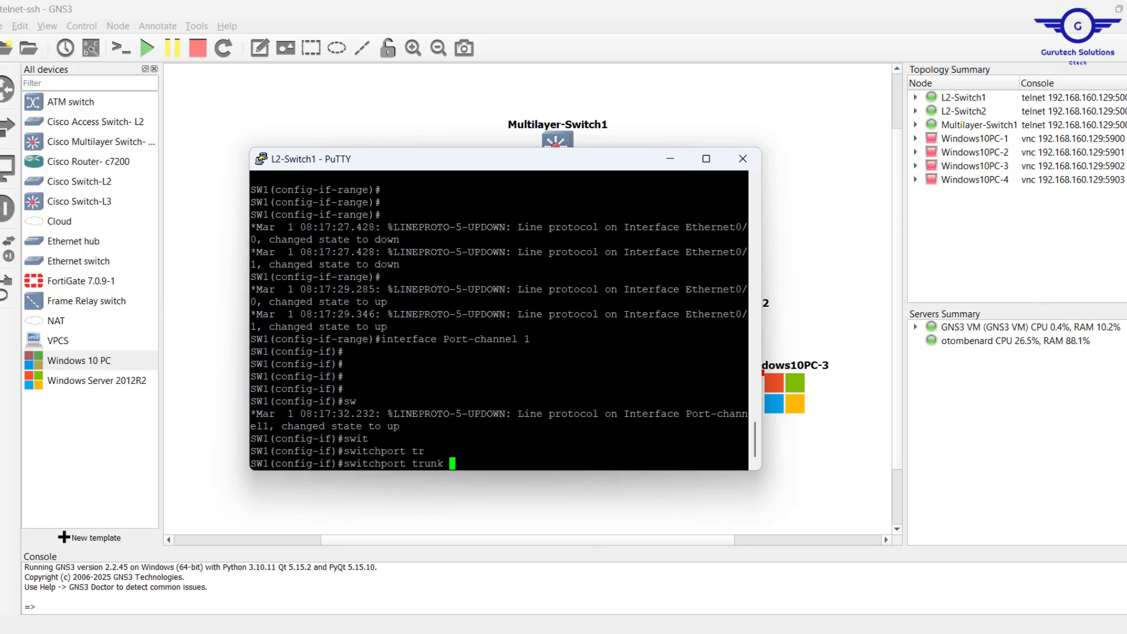
pyautogui.press('Tab')
pyautogui.write('d')
pyautogui.press('Tab')
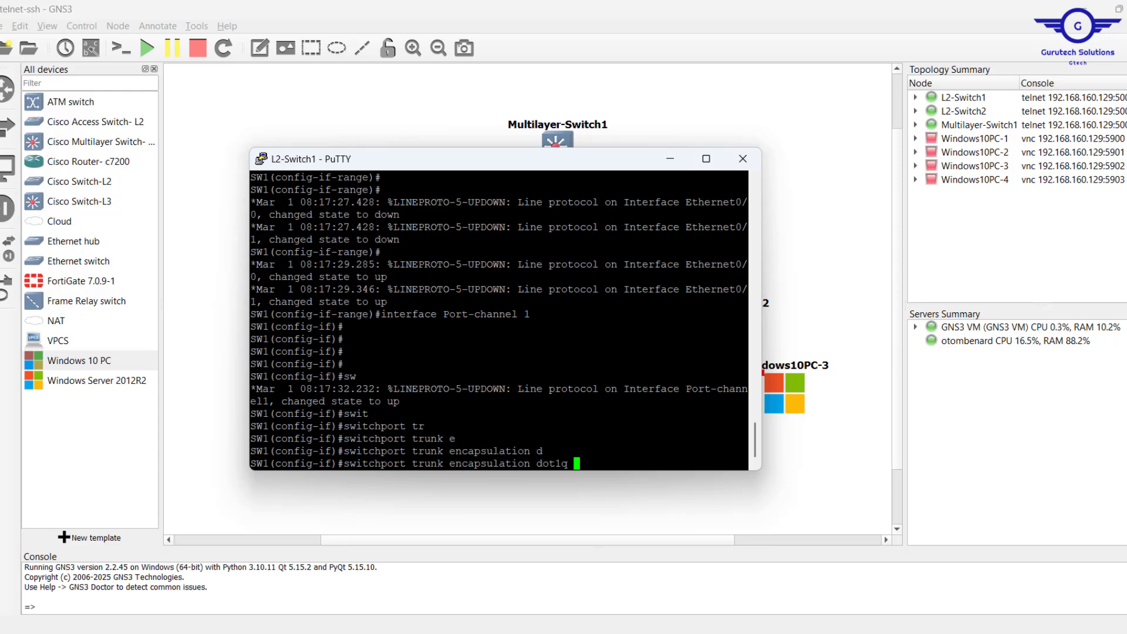
pyautogui.press('Return')
pyautogui.press('Return')
pyautogui.press('Return')
pyautogui.press('Return')
# - Set Port-channel 1 on SW1 to switchport mode trunk
pyautogui.write('sw')
pyautogui.press('Tab')
pyautogui.write('m')
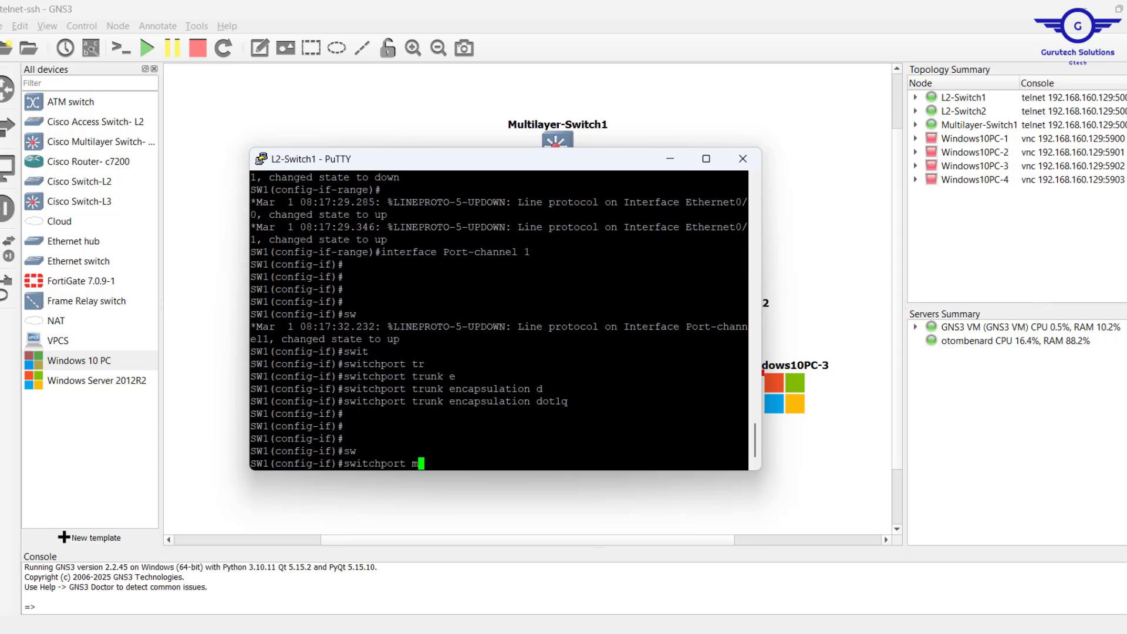
pyautogui.press('Tab')
pyautogui.write('tr')
pyautogui.press('Tab')
pyautogui.press('Return')
pyautogui.press('Return')
pyautogui.press('Return')
pyautogui.press('Return')
# - Exit to global configuration mode on SW1 and save the configuration with do wr, confirming the NVRAM overwrite
pyautogui.write('ex')
pyautogui.press('Return')
pyautogui.press('Return')
pyautogui.press('Return')
pyautogui.write('do wr')
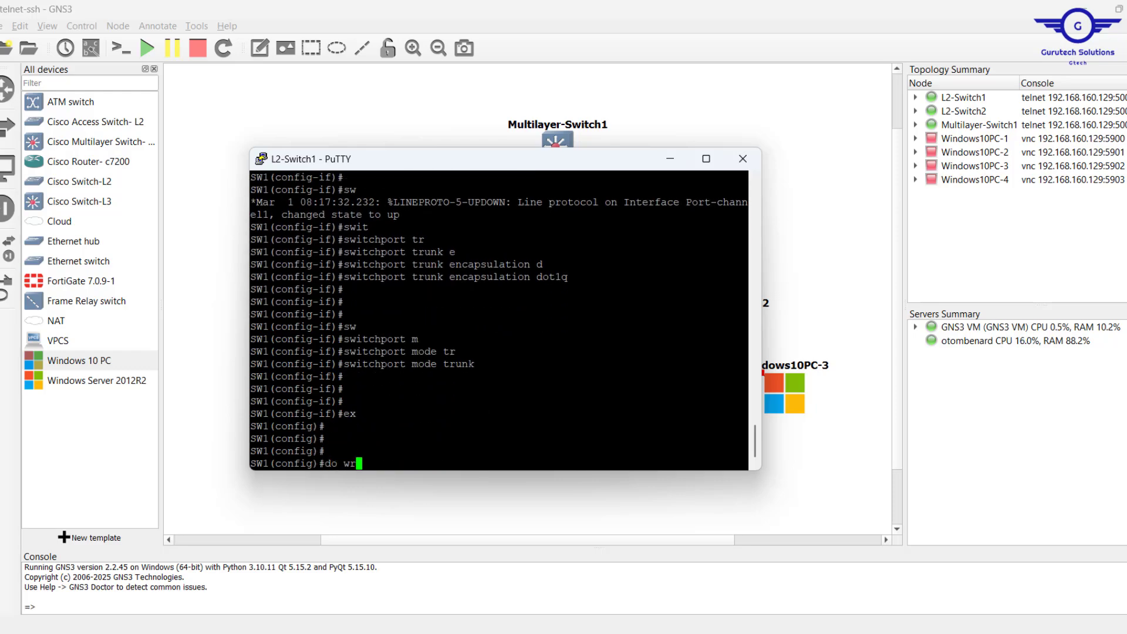
pyautogui.press('Return')
pyautogui.press('Return')
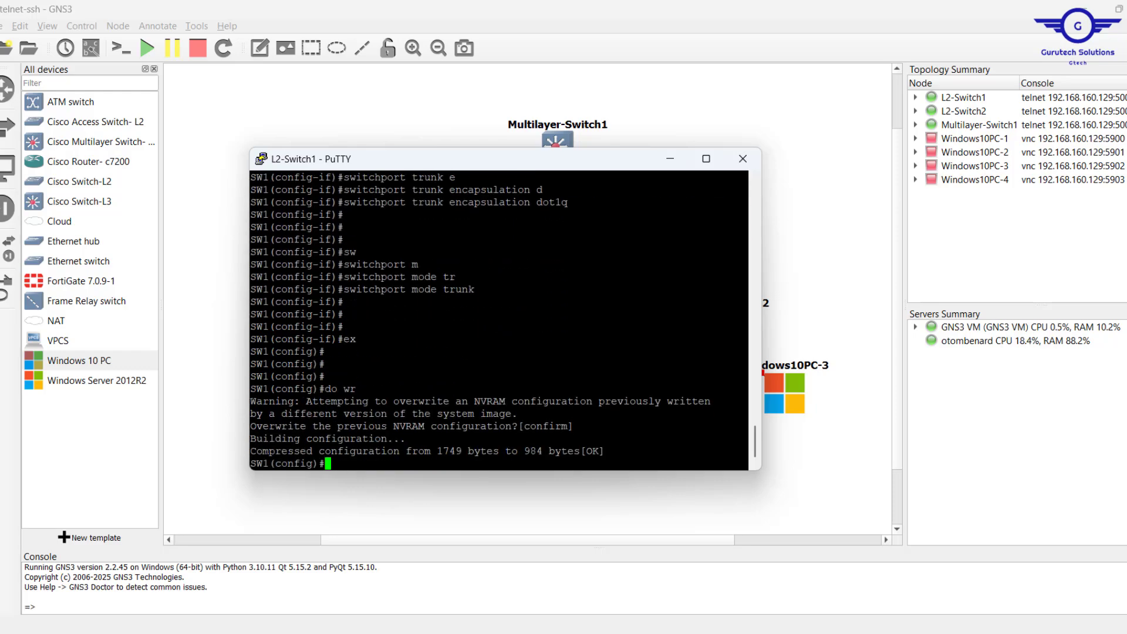
# - Return to the topology and open the console of L2-Switch2
pyautogui.click(865, 302)
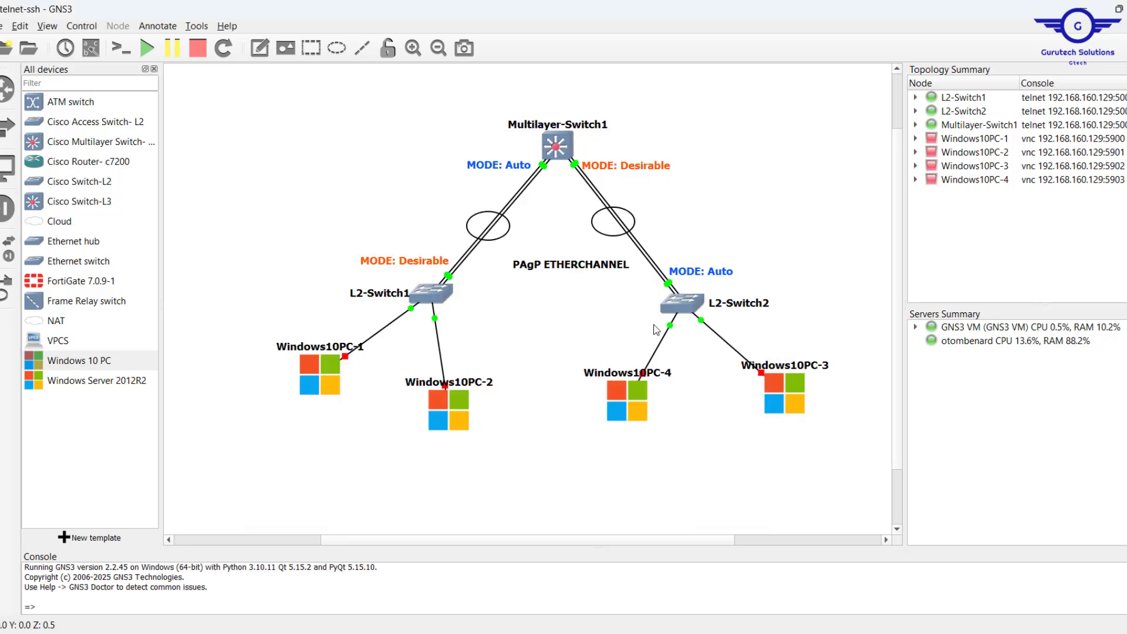
pyautogui.doubleClick(686, 310)
pyautogui.press('Return')
pyautogui.press('Return')
pyautogui.press('Return')
pyautogui.press('Return')
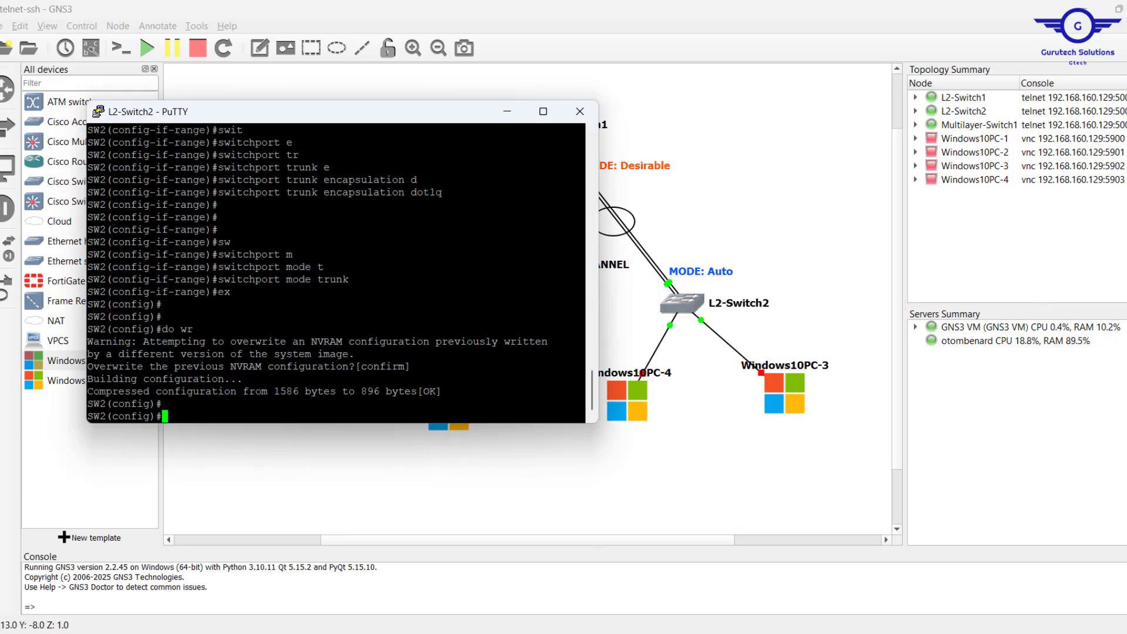
# - Recall the earlier interface range command on SW2 and enter configuration mode for eth0/0-1
pyautogui.press('Up')
pyautogui.press('Up')
pyautogui.press('Up')
pyautogui.press('Up')
pyautogui.press('Up')
pyautogui.press('Up')
pyautogui.press('Up')
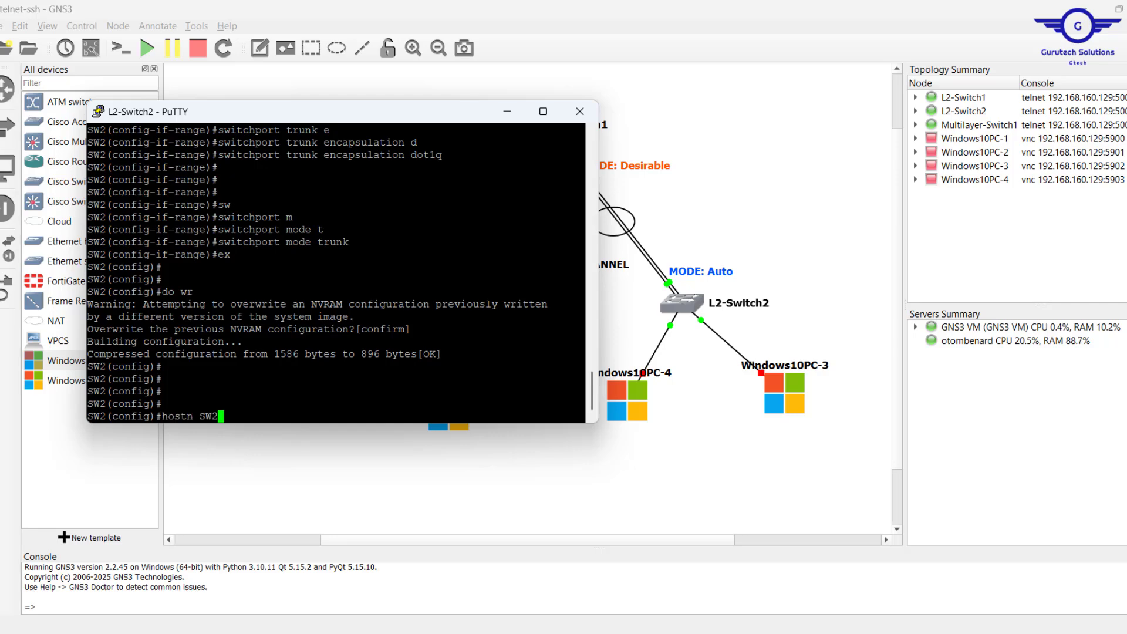
pyautogui.press('Return')
pyautogui.press('Return')
pyautogui.press('Return')
pyautogui.press('Return')
# - Assign SW2's eth0/0-1 range to channel-group 2 in mode auto
pyautogui.write('channe')
pyautogui.press('Tab')
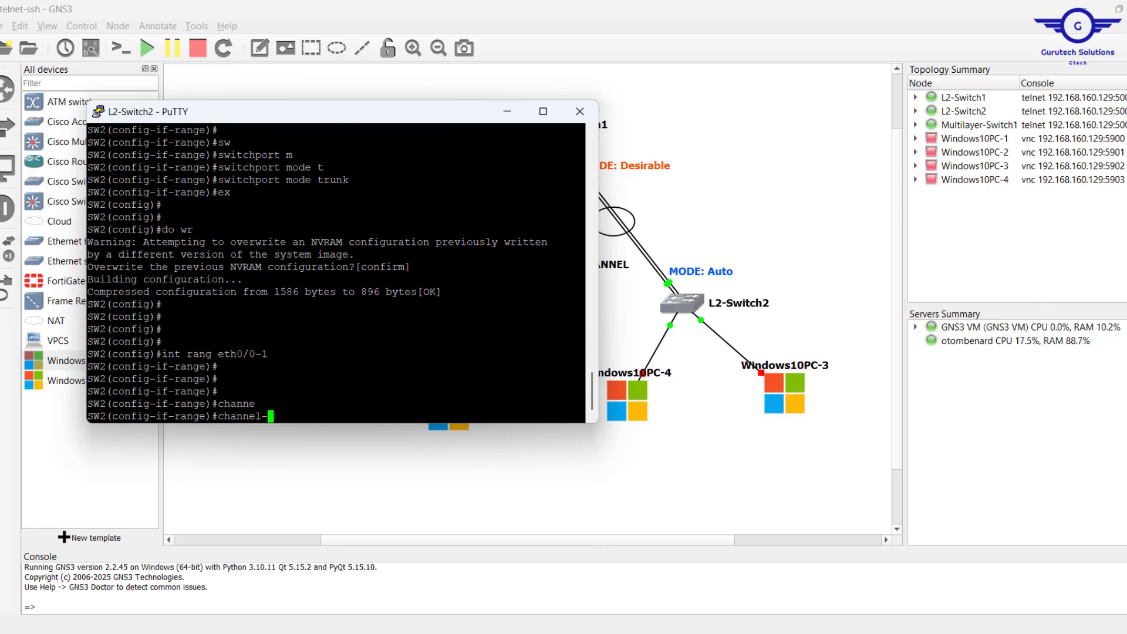
pyautogui.write('g')
pyautogui.press('Tab')
pyautogui.write('2 moD')
pyautogui.press('Tab')
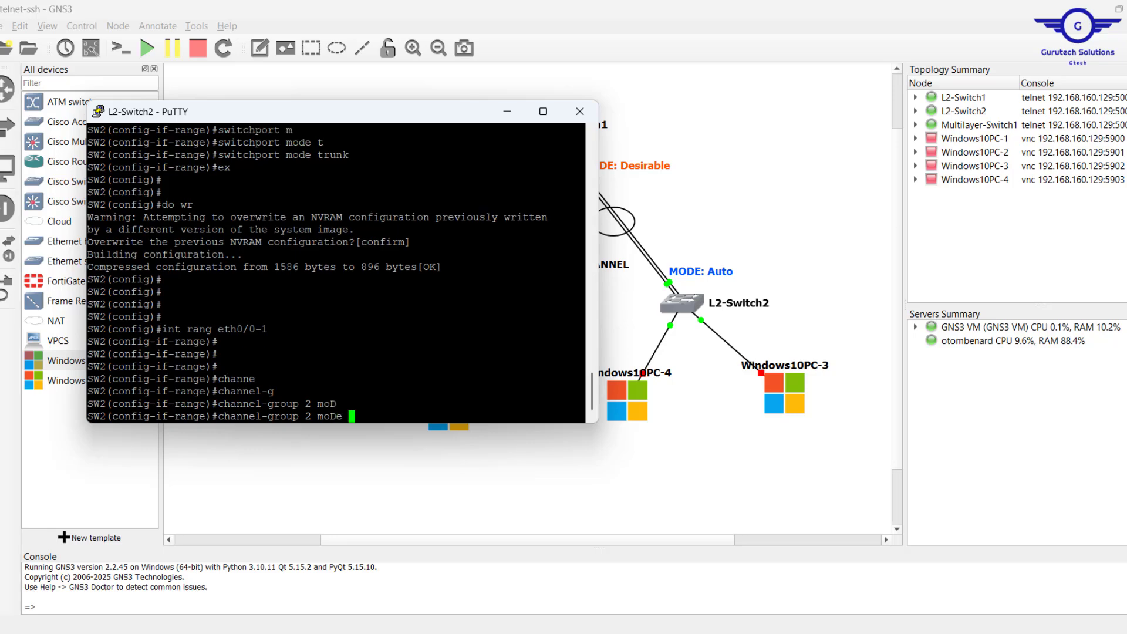
pyautogui.write('au')
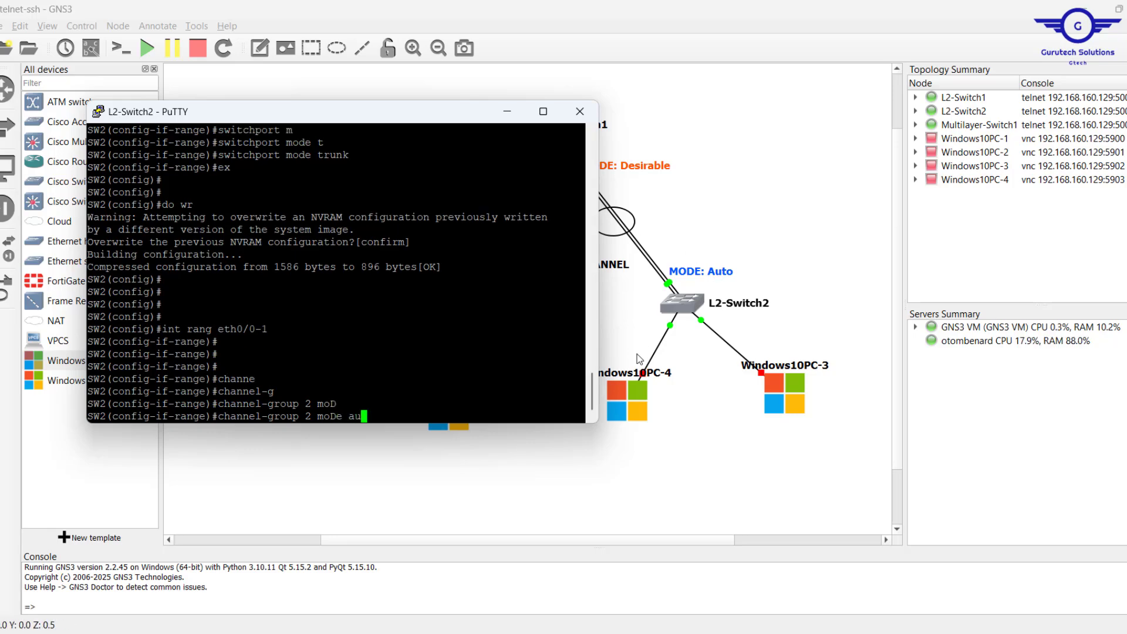
pyautogui.press('Tab')
pyautogui.press('Return')
pyautogui.press('Return')
pyautogui.press('Return')
pyautogui.press('Return')
pyautogui.press('Return')
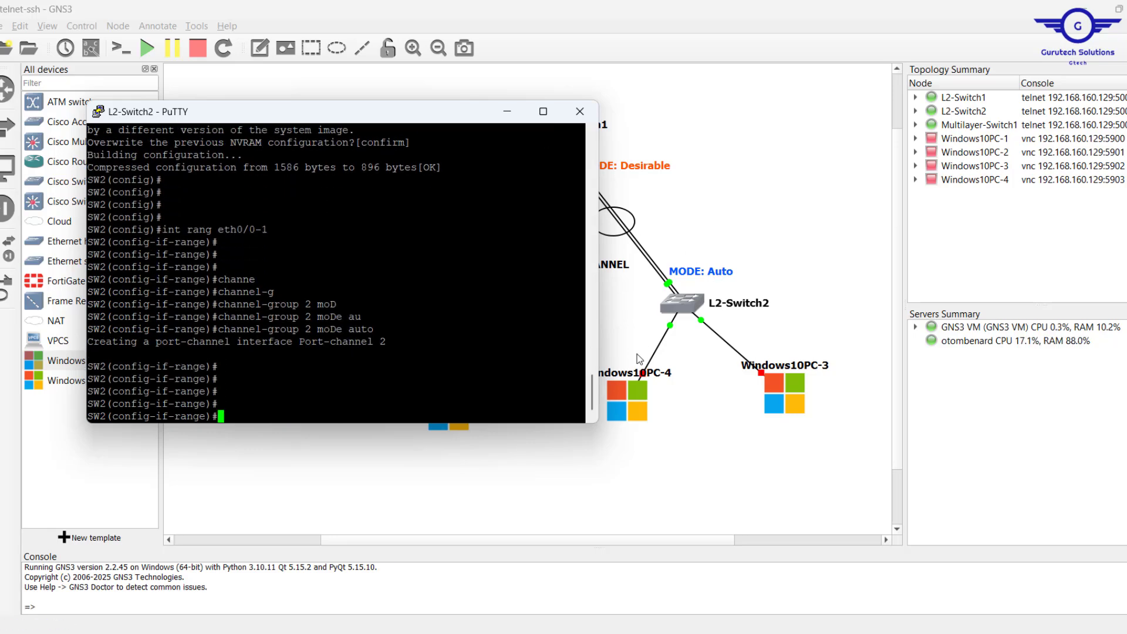
# - Enter the interface Port-channel 2 configuration on SW2, reusing the interface name from the console output
pyautogui.moveTo(585, 342); pyautogui.dragTo(236, 341)
pyautogui.rightClick(237, 341)
pyautogui.press('Return')
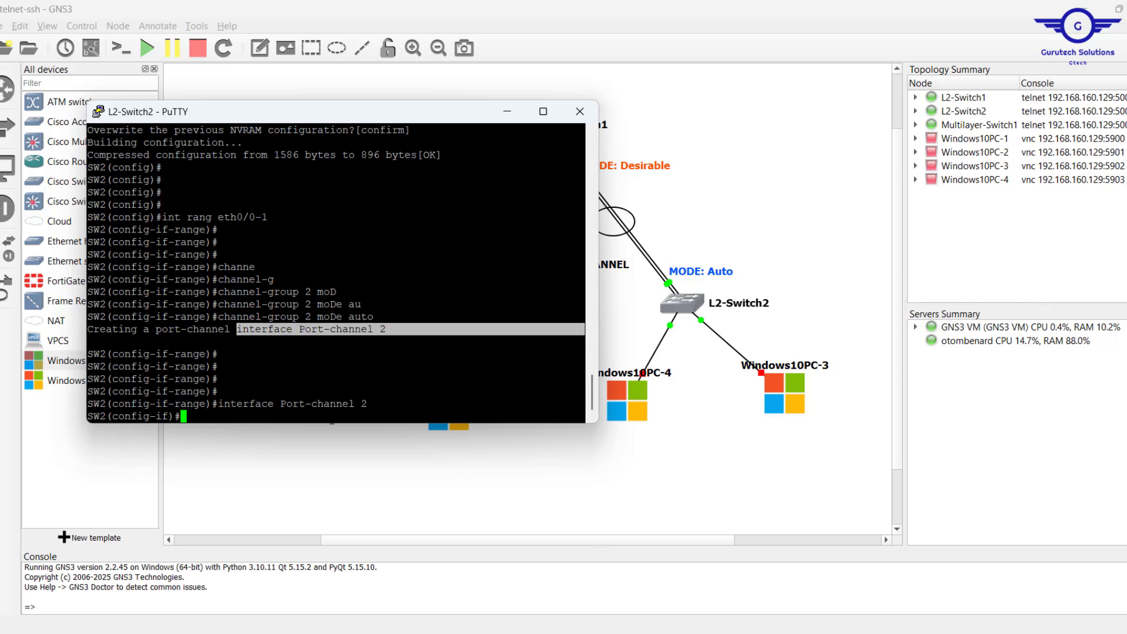
pyautogui.press('Return')
pyautogui.press('Return')
# - Set the trunk encapsulation of Port-channel 2 on SW2 to dot1q
pyautogui.write('switchport')
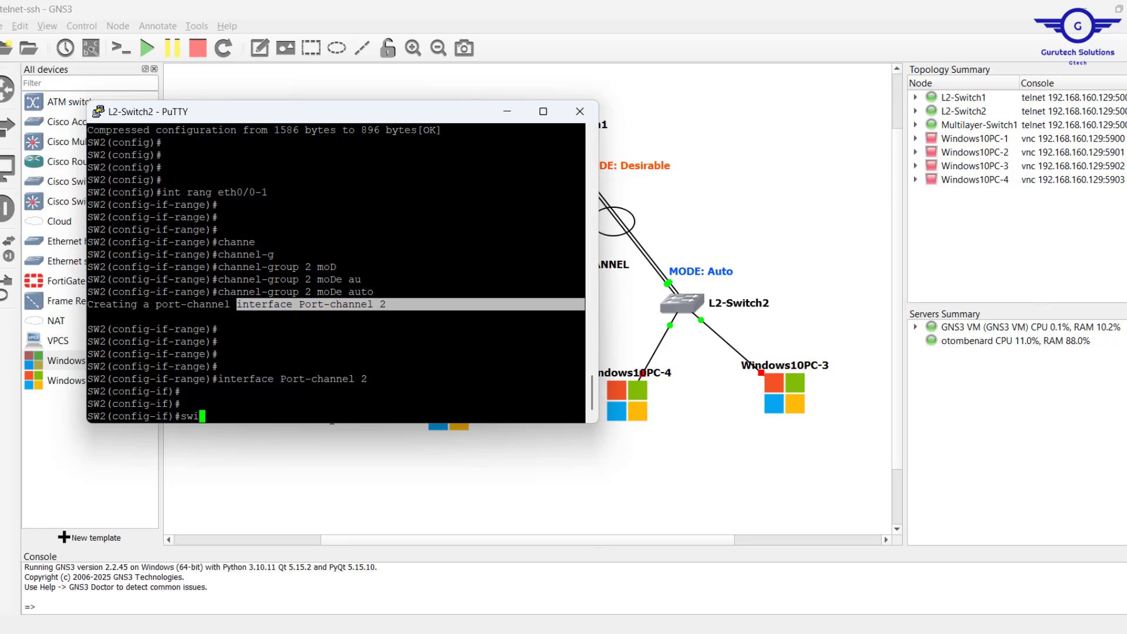
pyautogui.press('Tab')
pyautogui.write('tr')
pyautogui.press('Tab')
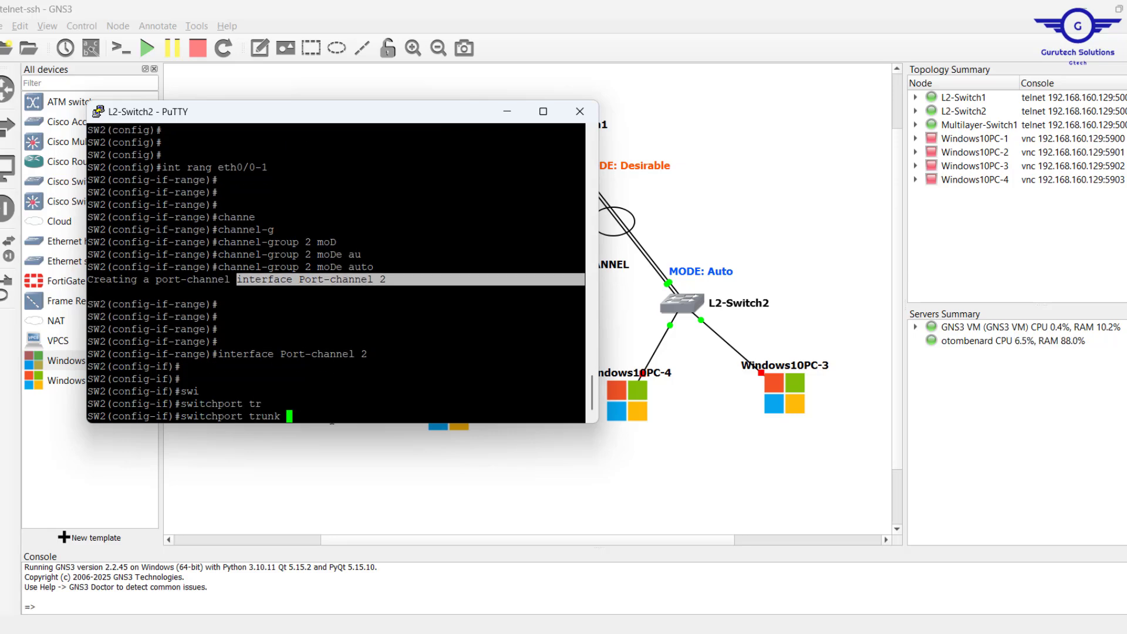
pyautogui.write('e')
pyautogui.press('Tab')
pyautogui.write('d')
pyautogui.press('Tab')
pyautogui.press('Return')
pyautogui.press('Return')
pyautogui.press('Return')
pyautogui.press('Return')
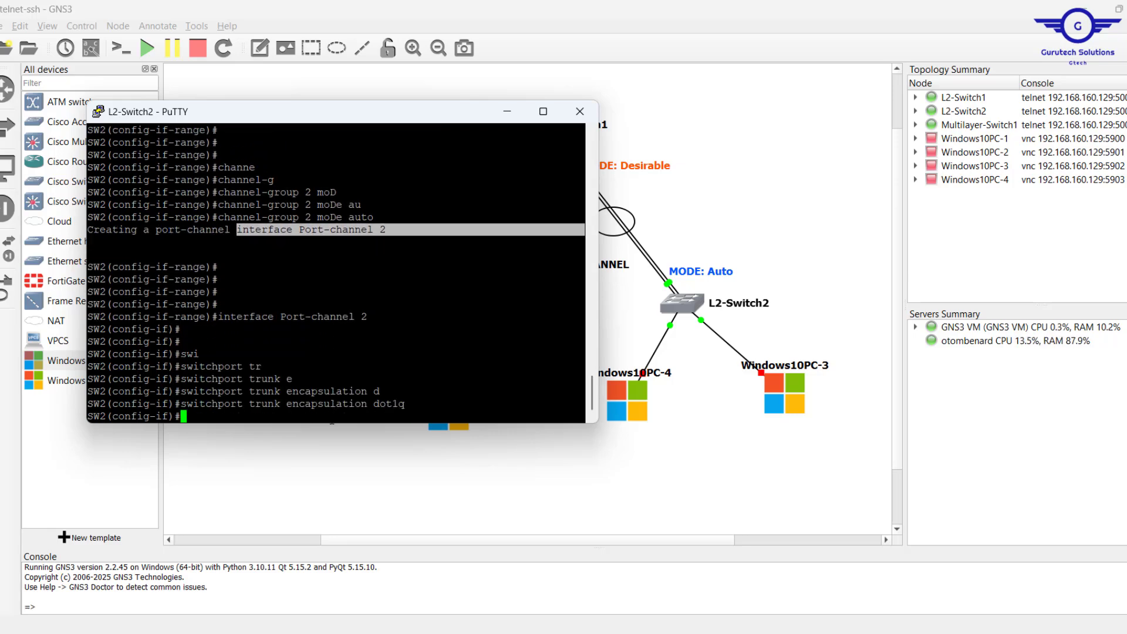
# - Set Port-channel 2 on SW2 to switchport mode trunk
pyautogui.write('sw')
pyautogui.press('Tab')
pyautogui.write('m')
pyautogui.press('Tab')
pyautogui.write('tru')
pyautogui.press('Tab')
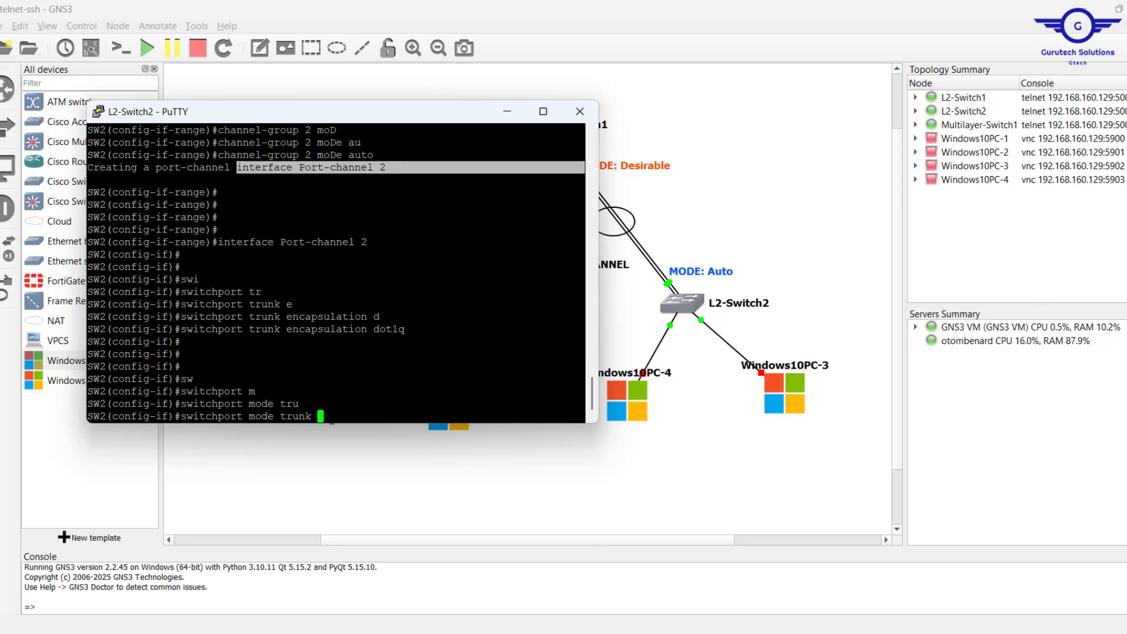
pyautogui.press('Return')
pyautogui.press('Return')
pyautogui.press('Return')
pyautogui.press('Return')
# - Save SW2's configuration with do wr and close its console session
pyautogui.write('do wr')
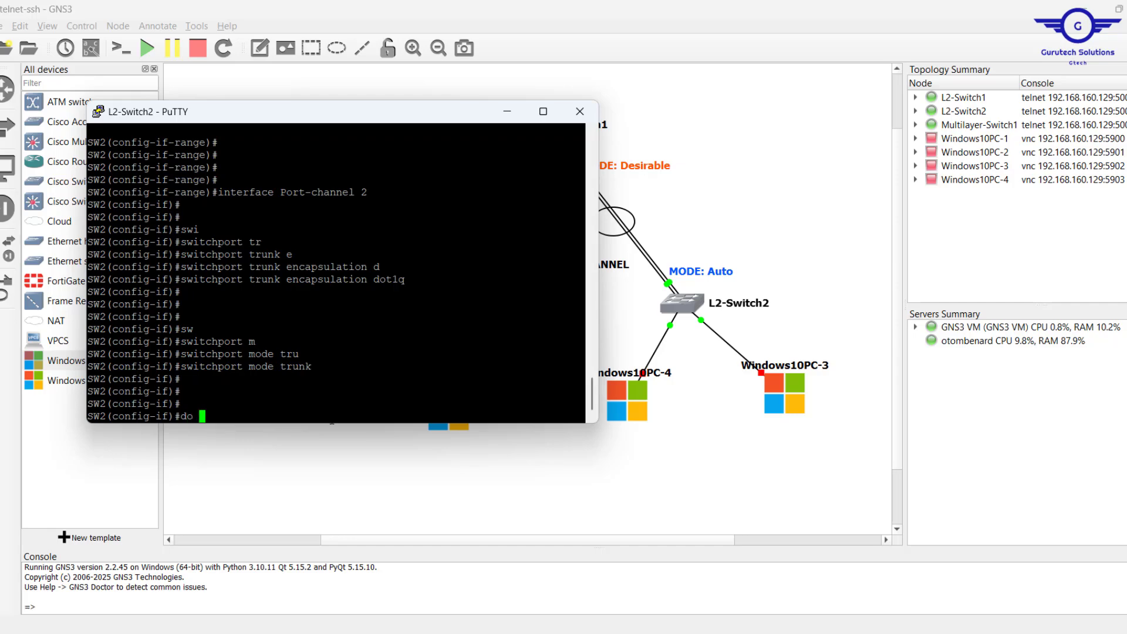
pyautogui.press('Return')
pyautogui.press('Return')
pyautogui.press('Return')
pyautogui.press('Return')
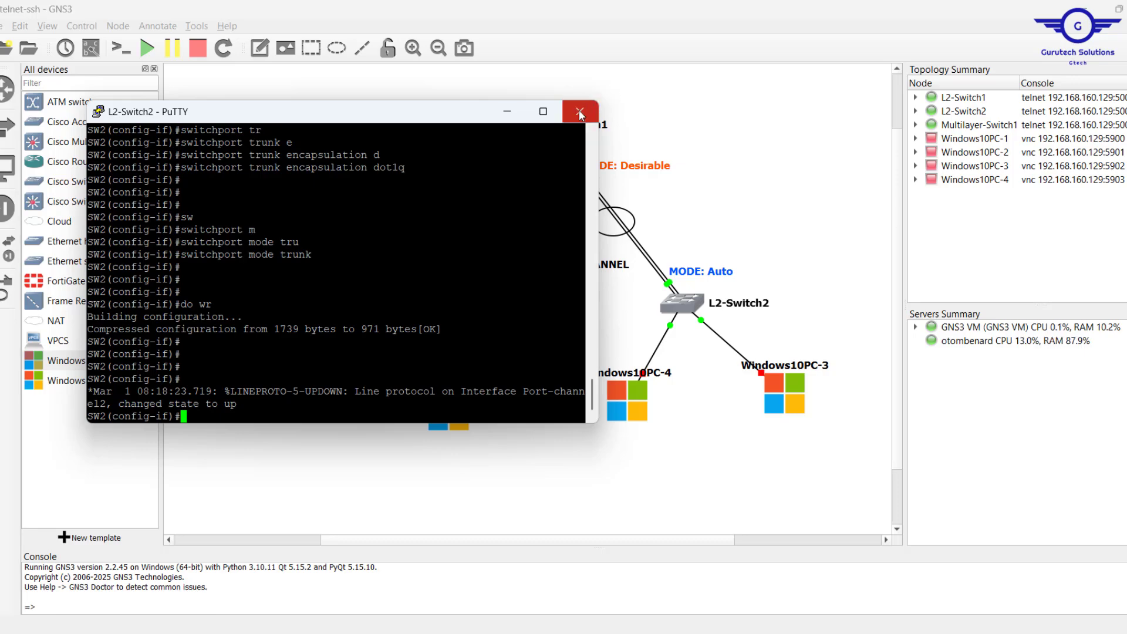
pyautogui.click(579, 113)
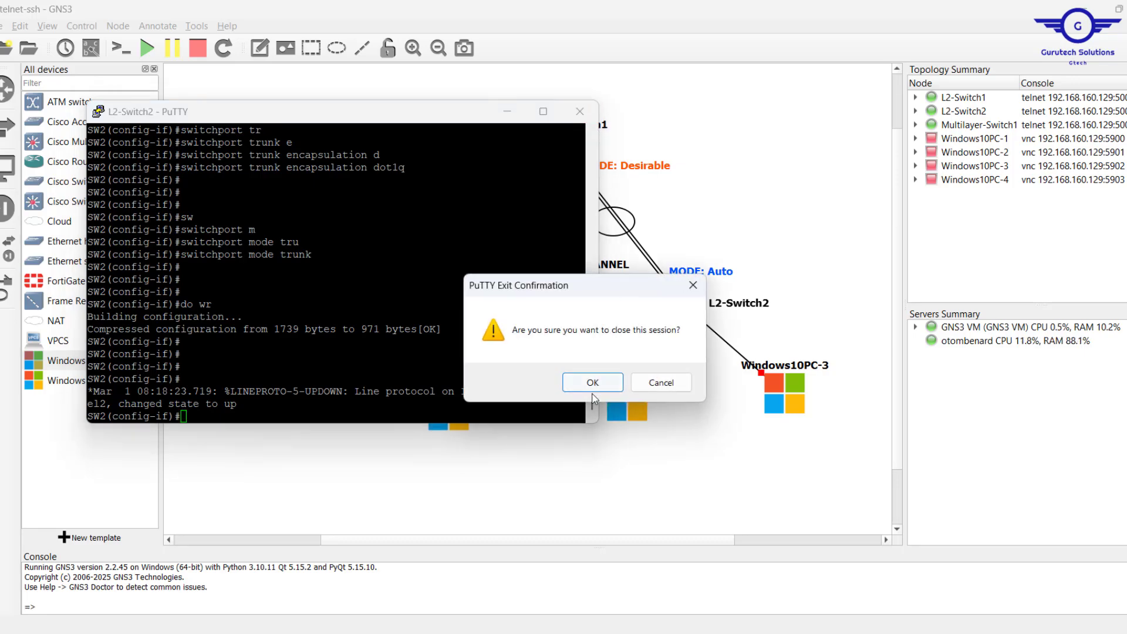
pyautogui.click(593, 382)
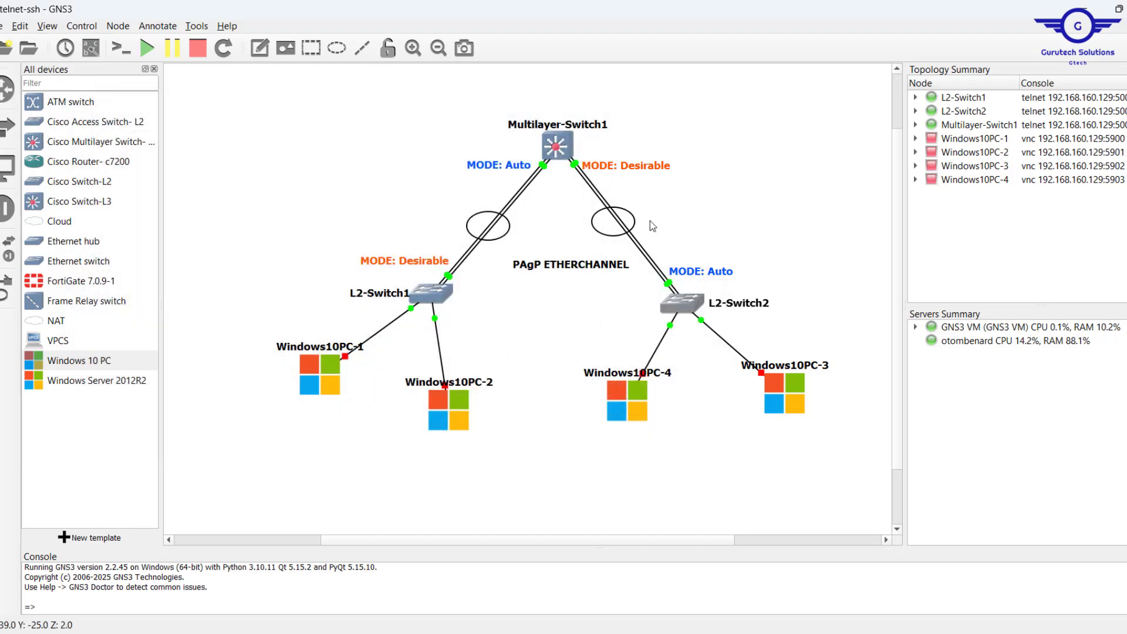
# - Open the console of Multilayer-Switch1 and bring up a clear global configuration prompt
pyautogui.doubleClick(558, 145)
pyautogui.press('Return')
pyautogui.press('Return')
pyautogui.press('Return')
pyautogui.press('Return')
pyautogui.press('Return')
pyautogui.press('Return')
pyautogui.press('Return')
pyautogui.press('Return')
pyautogui.press('Return')
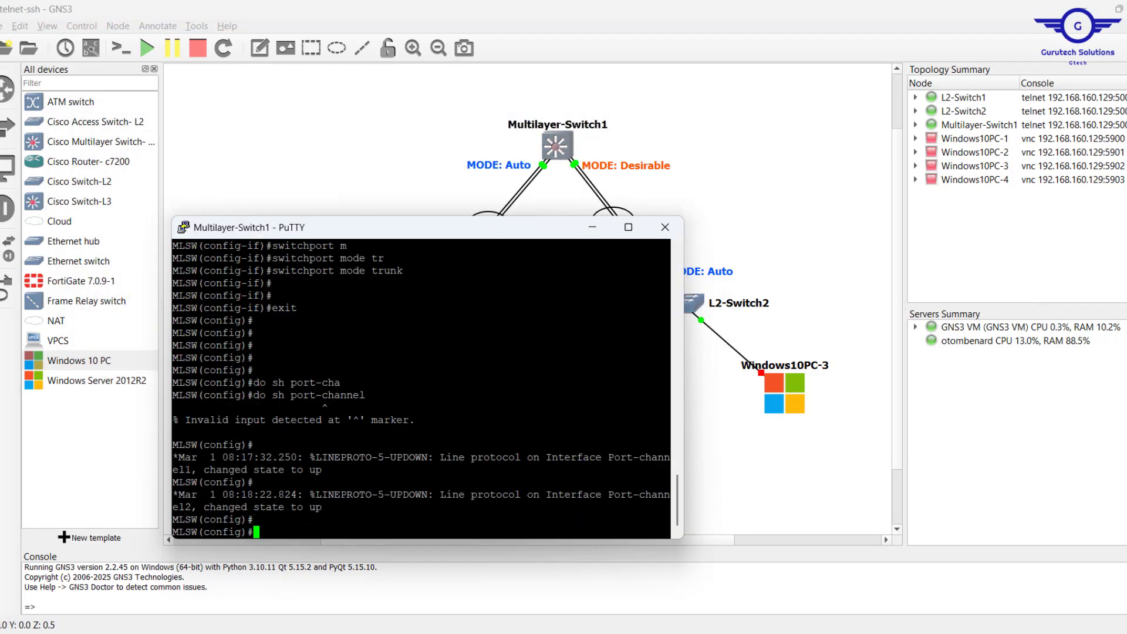
pyautogui.press('Return')
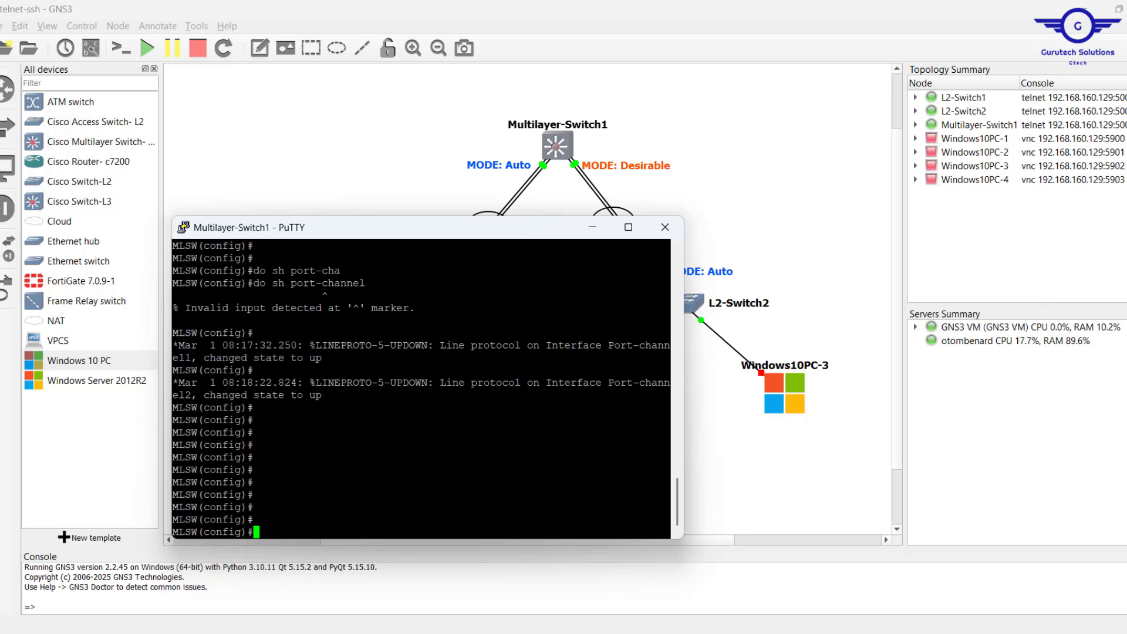
# - List the do sh etherchannel options on MLSW, run the command without options and examine the Group 1 entry
pyautogui.write('do sh etherchanne')
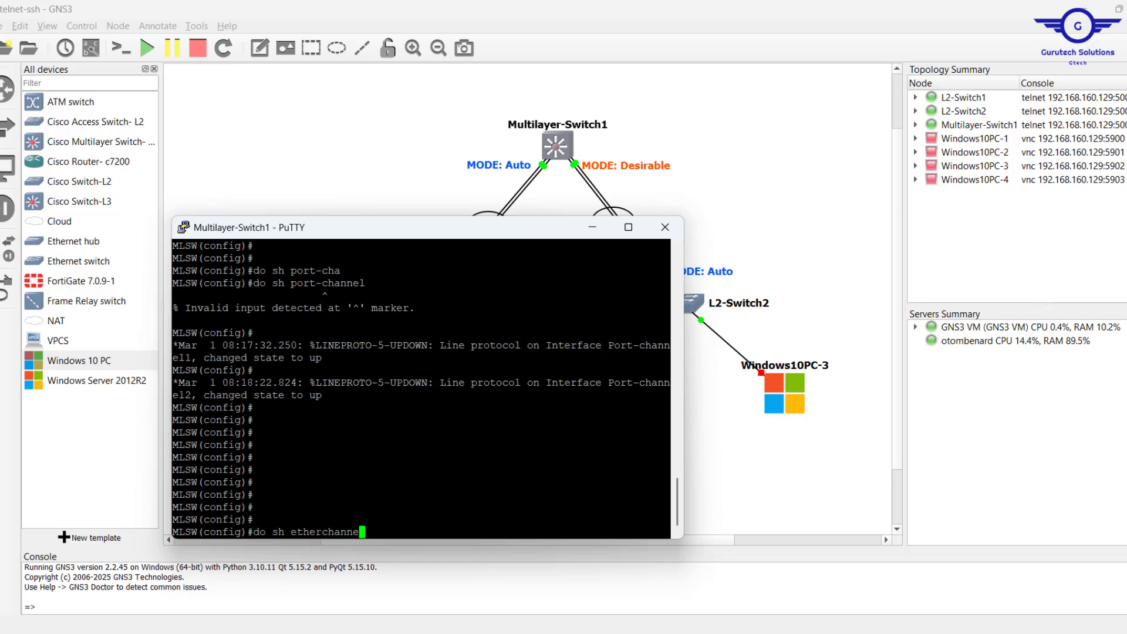
pyautogui.press('Tab')
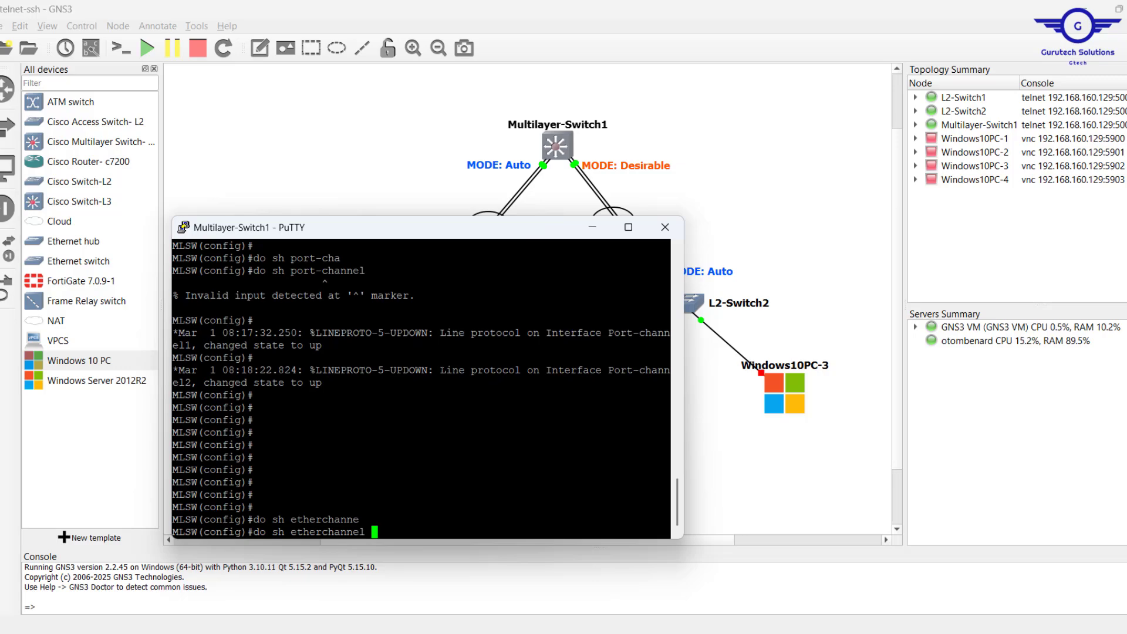
pyautogui.write('?')
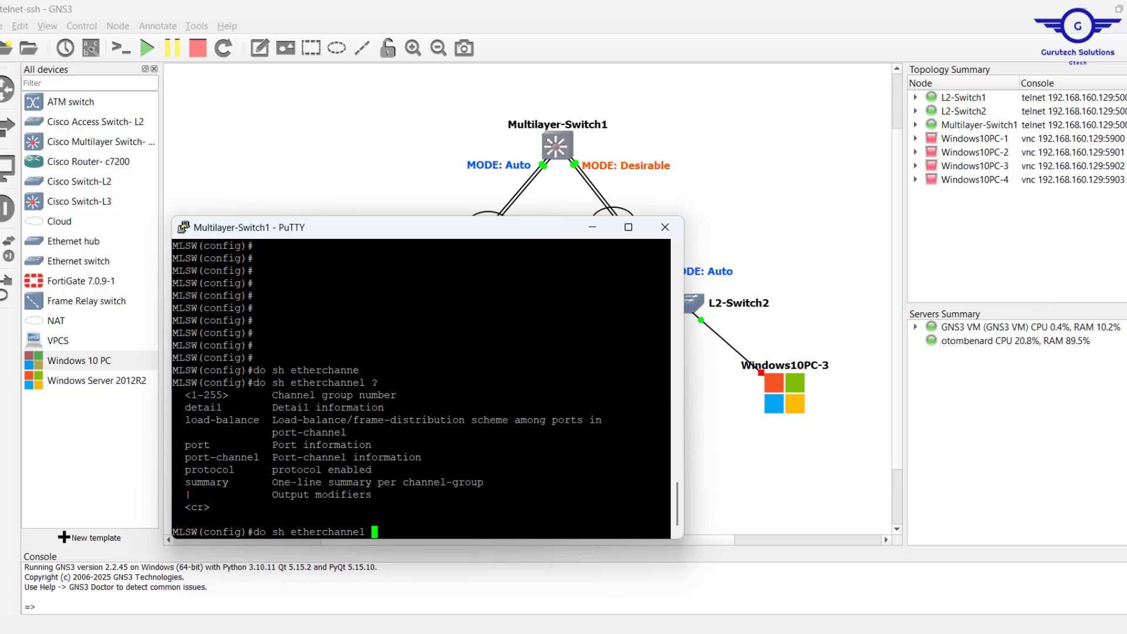
pyautogui.press('Return')
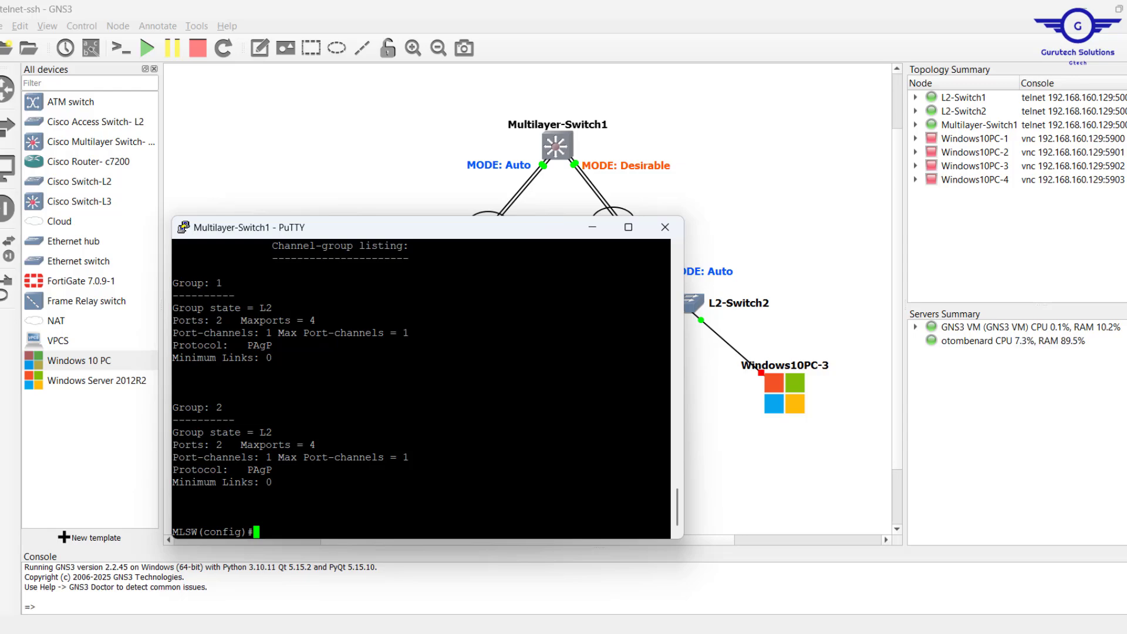
pyautogui.scroll(4, 421, 387)
pyautogui.scroll(-4, 421, 388)
pyautogui.moveTo(668, 359); pyautogui.dragTo(167, 283)
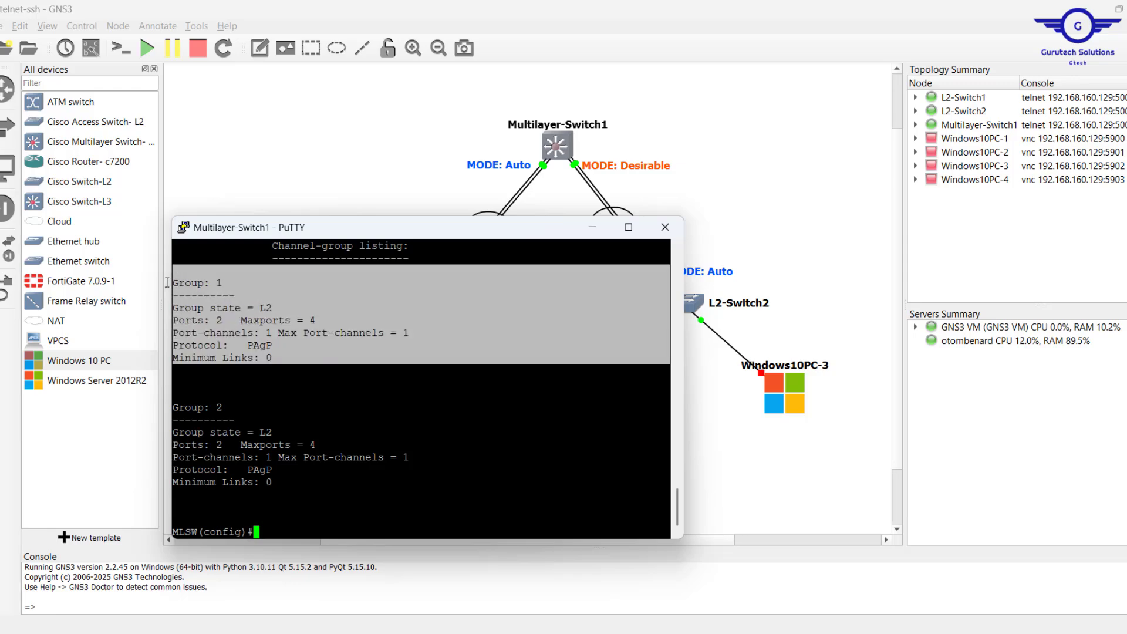
# - Examine the Group 2 entry and Group 1's port count and protocol in the EtherChannel output, and bring up a fresh prompt
pyautogui.moveTo(668, 484); pyautogui.dragTo(169, 409)
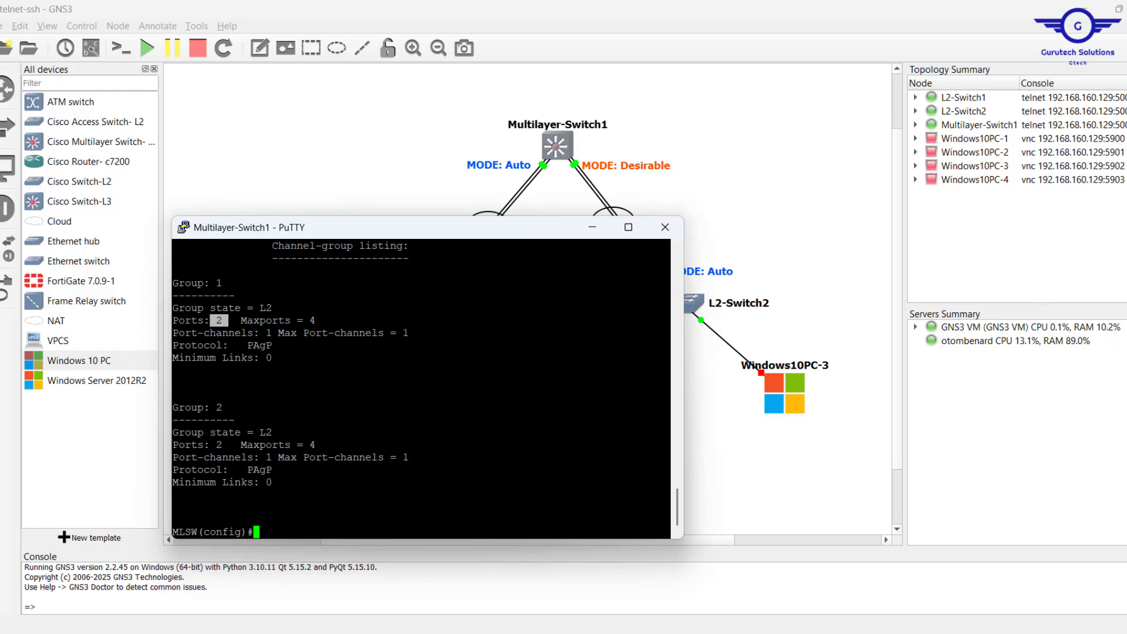
pyautogui.moveTo(669, 346); pyautogui.dragTo(254, 345)
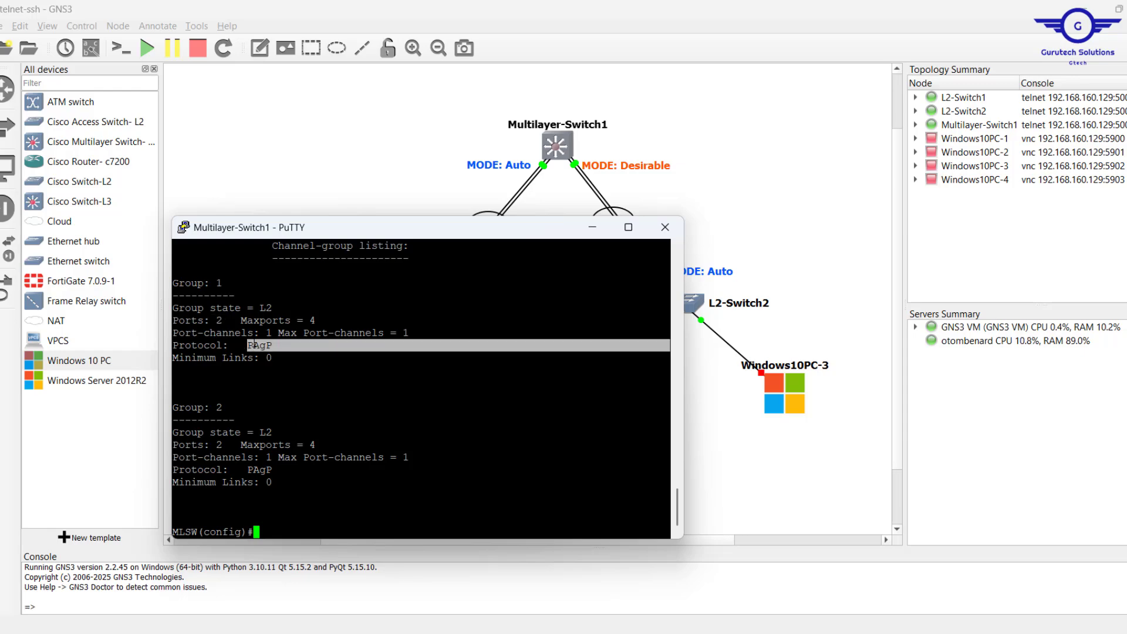
pyautogui.press('Return')
pyautogui.press('Return')
pyautogui.press('Return')
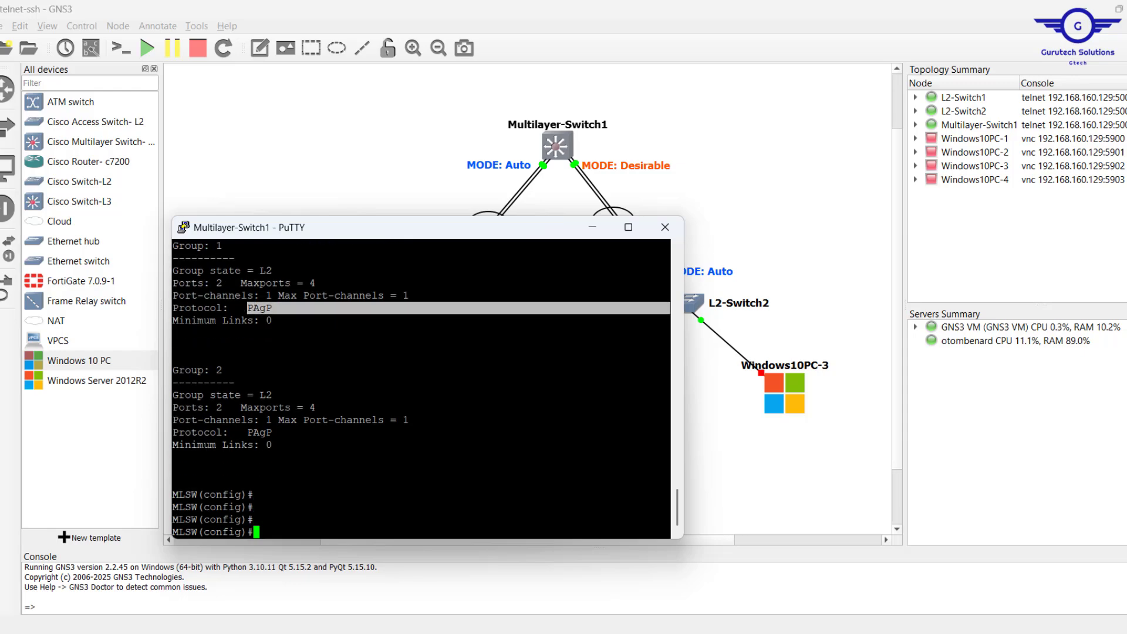
# - List the do sh etherchannel options on MLSW, run do sh etherchannel port-channel and examine Port-channel Po1 with its member ports
pyautogui.write('do sh etherchannel ')
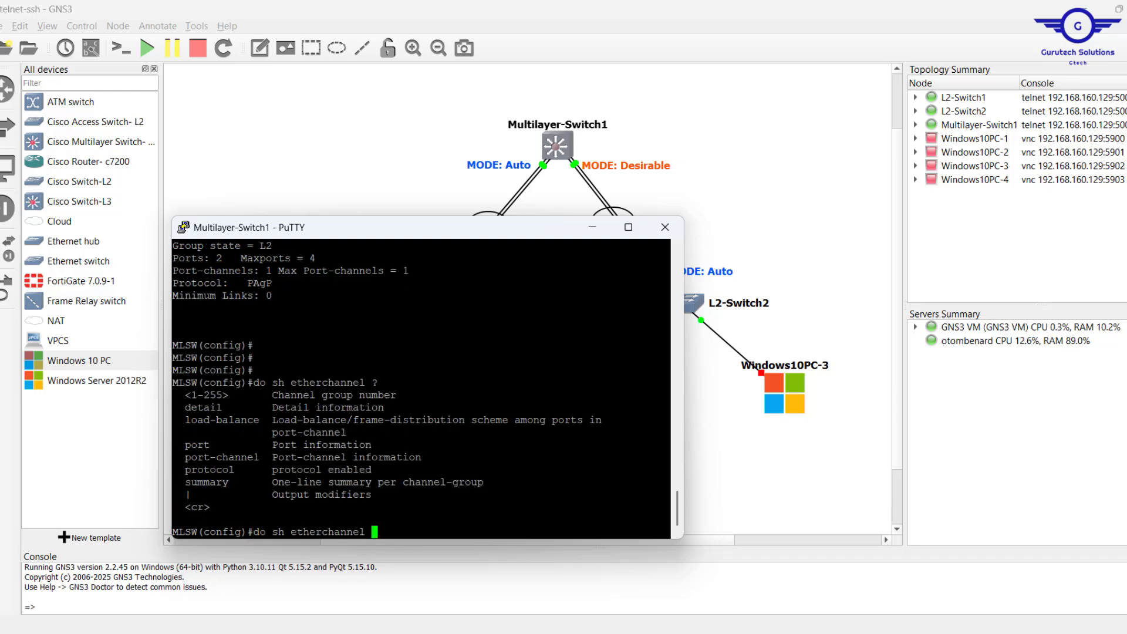
pyautogui.write('?port-')
pyautogui.press('Tab')
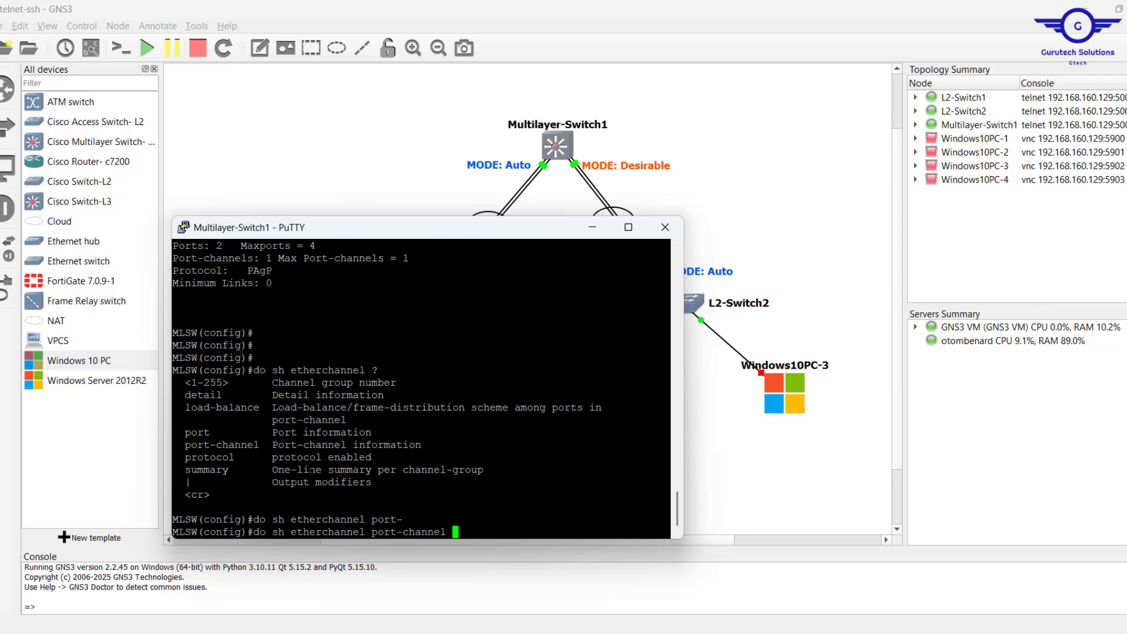
pyautogui.press('Return')
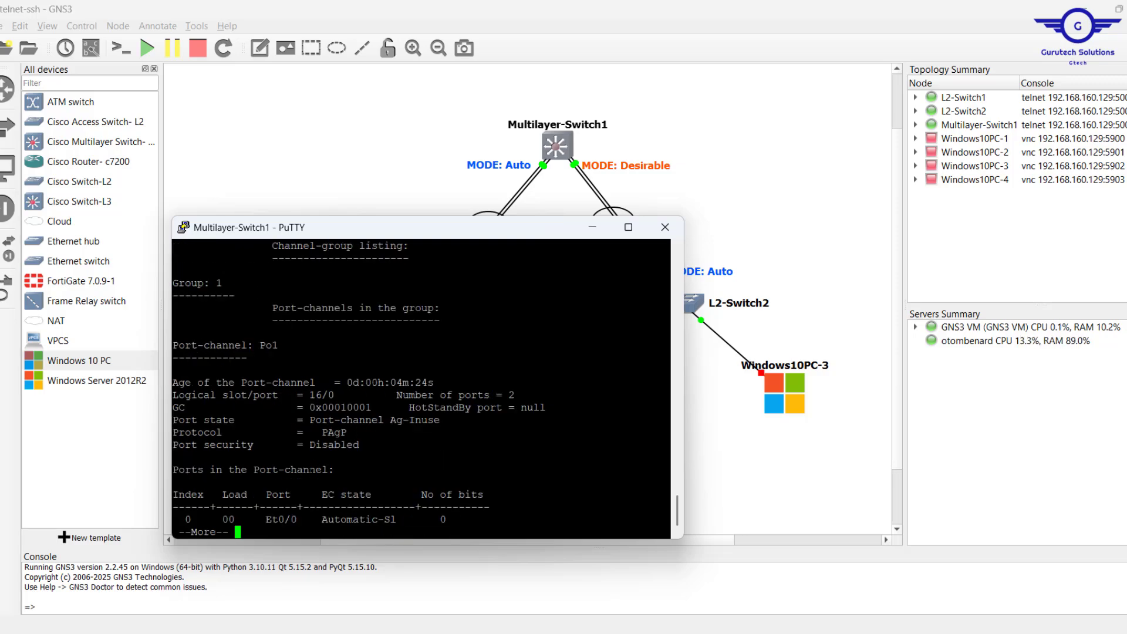
pyautogui.press('Return')
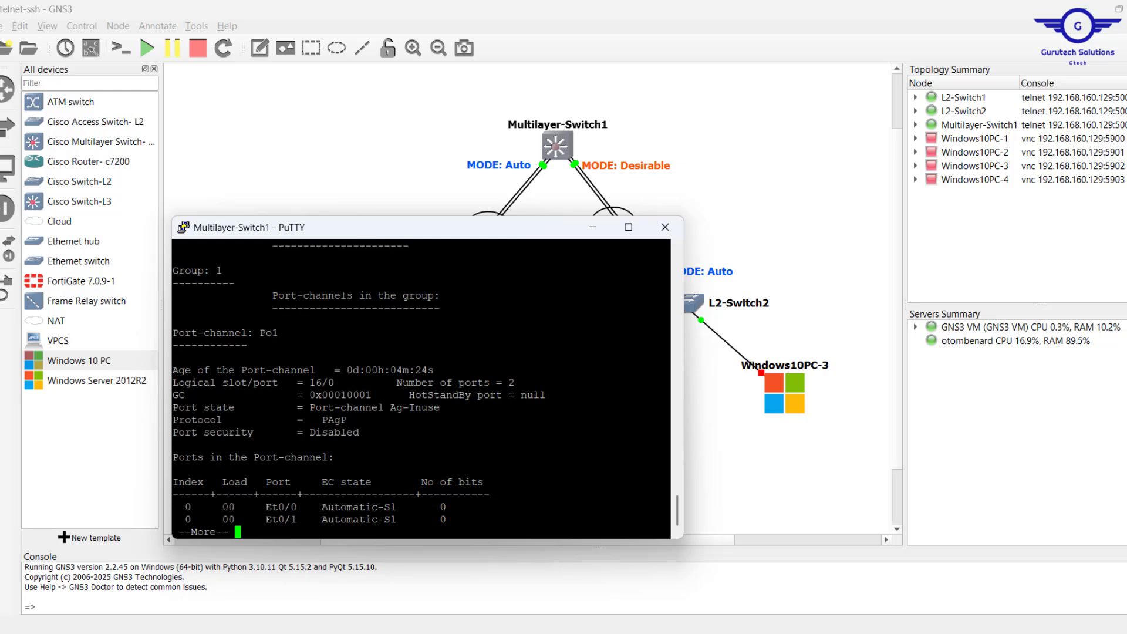
pyautogui.press('Return')
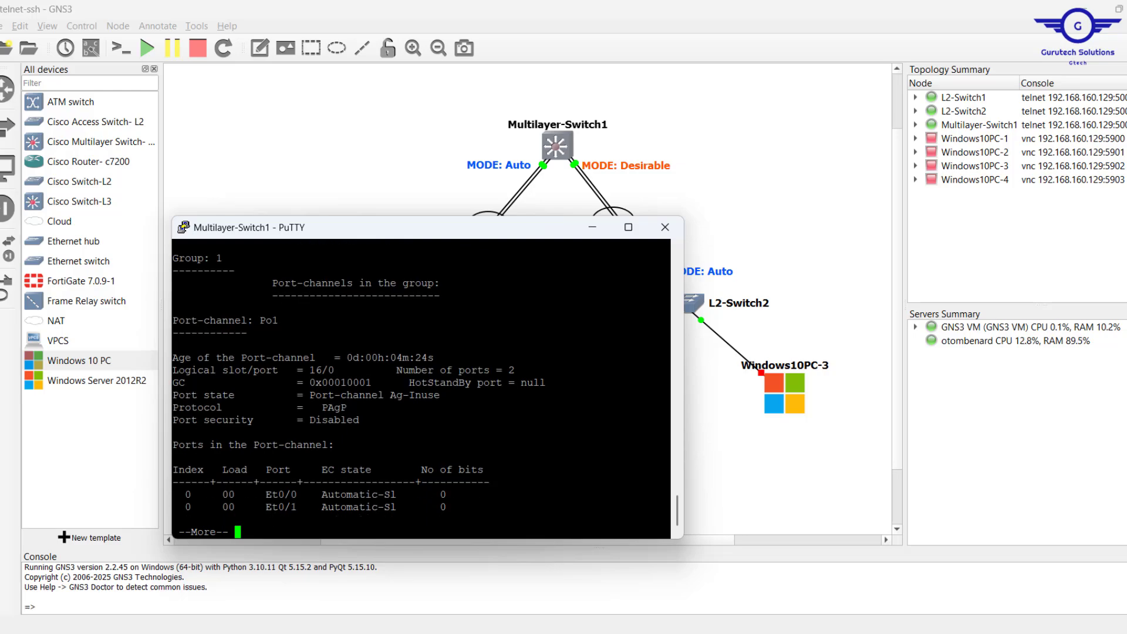
pyautogui.moveTo(258, 320); pyautogui.dragTo(281, 320)
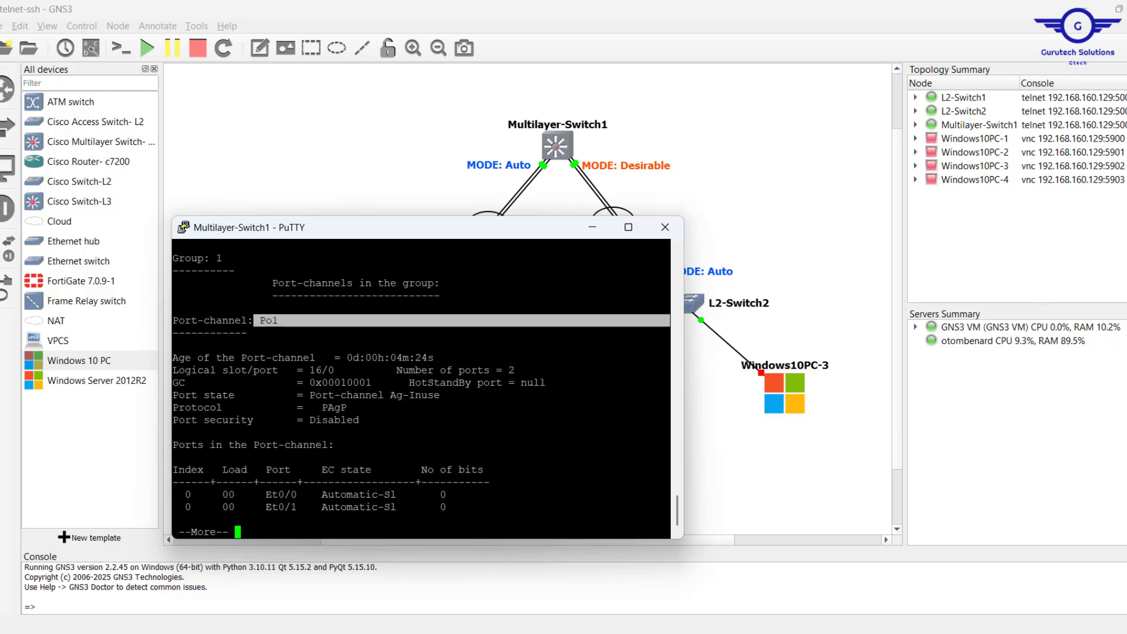
pyautogui.moveTo(646, 520); pyautogui.dragTo(193, 481)
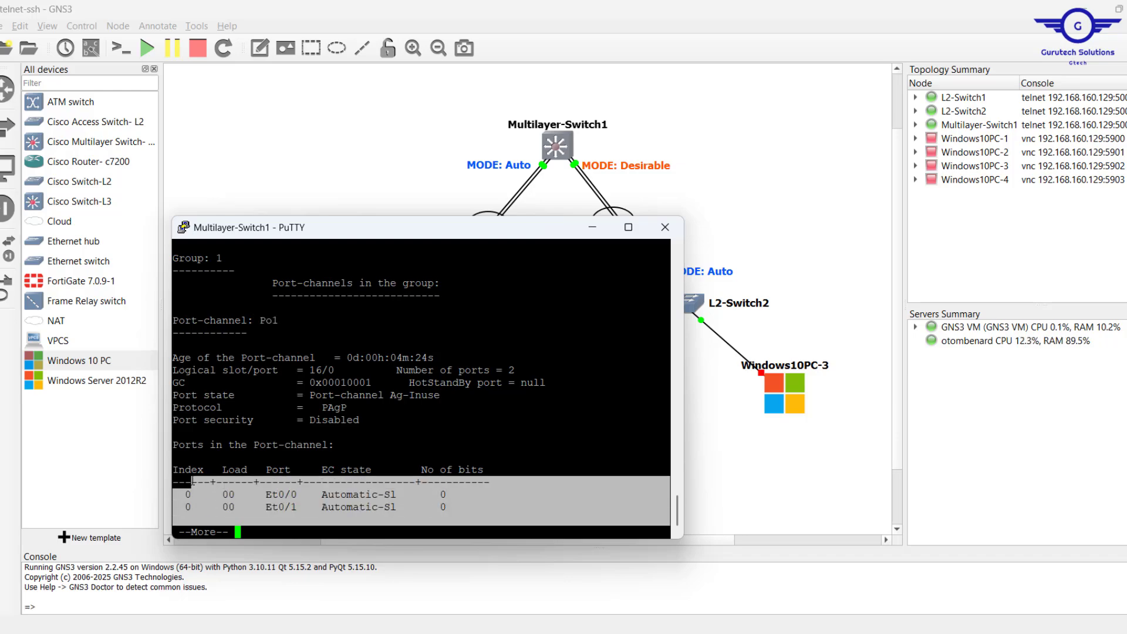
# - Page through the rest of the port-channel output to examine Port-channel Po2 and its member ports, and return to the topology workspace
pyautogui.press('Return')
pyautogui.press('Return')
pyautogui.press('Return')
pyautogui.press('Return')
pyautogui.press('Return')
pyautogui.press('Return')
pyautogui.press('Return')
pyautogui.press('Return')
pyautogui.press('Return')
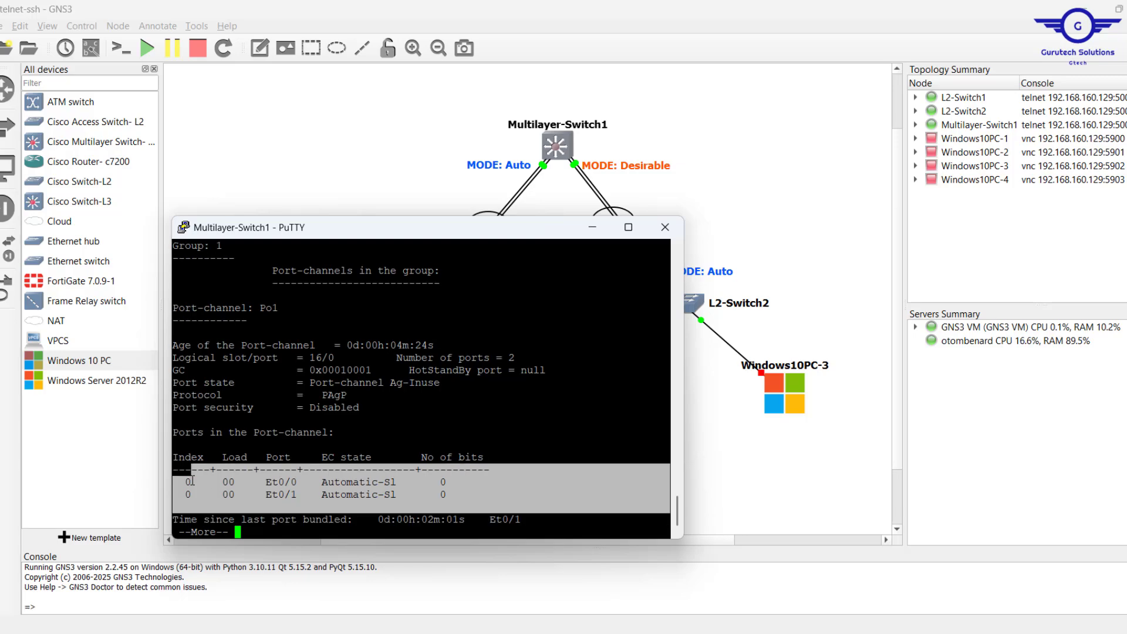
pyautogui.press('Return')
pyautogui.press('Return')
pyautogui.press('Return')
pyautogui.press('Return')
pyautogui.press('Return')
pyautogui.press('Return')
pyautogui.press('Return')
pyautogui.press('Return')
pyautogui.press('Return')
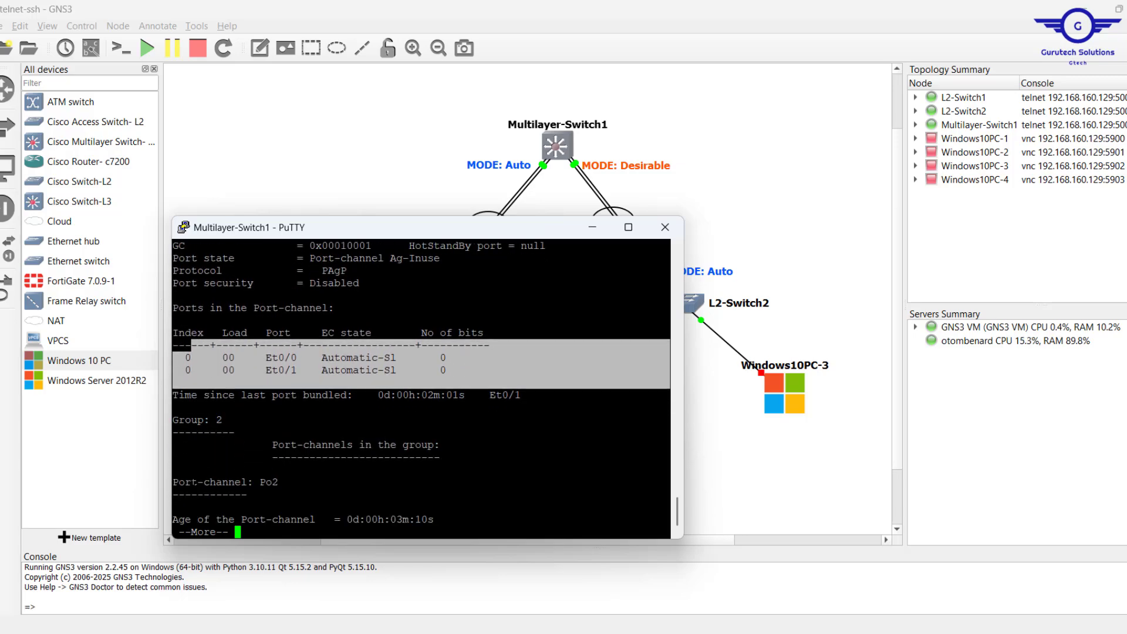
pyautogui.press('Return')
pyautogui.press('Return')
pyautogui.press('Return')
pyautogui.press('Return')
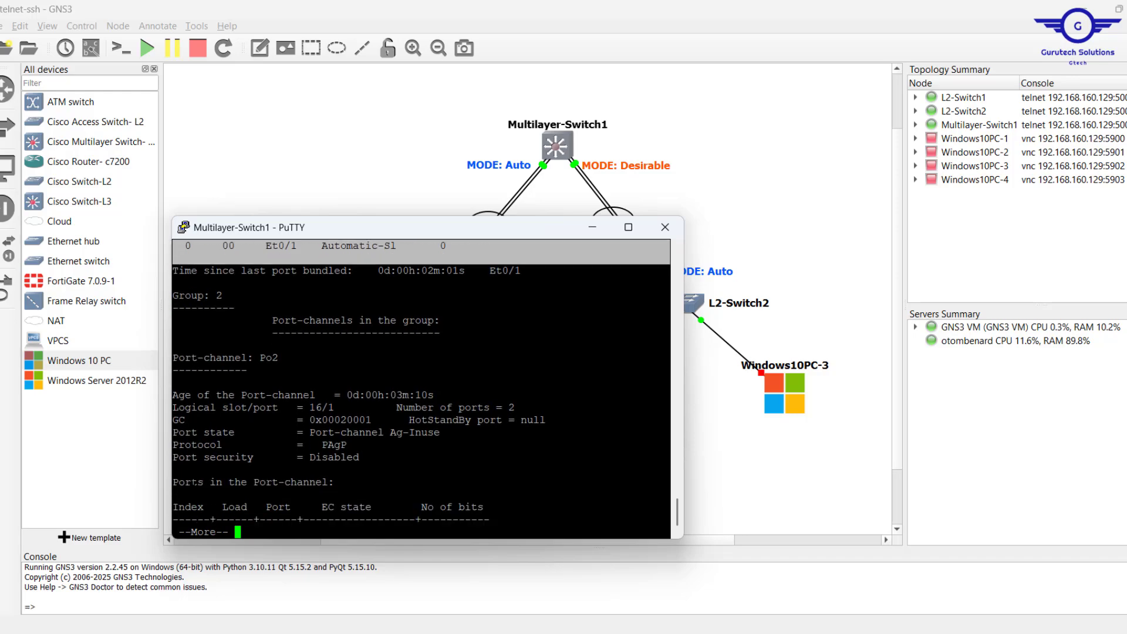
pyautogui.press('Return')
pyautogui.press('Return')
pyautogui.press('Return')
pyautogui.press('Return')
pyautogui.press('Return')
pyautogui.press('Return')
pyautogui.press('Return')
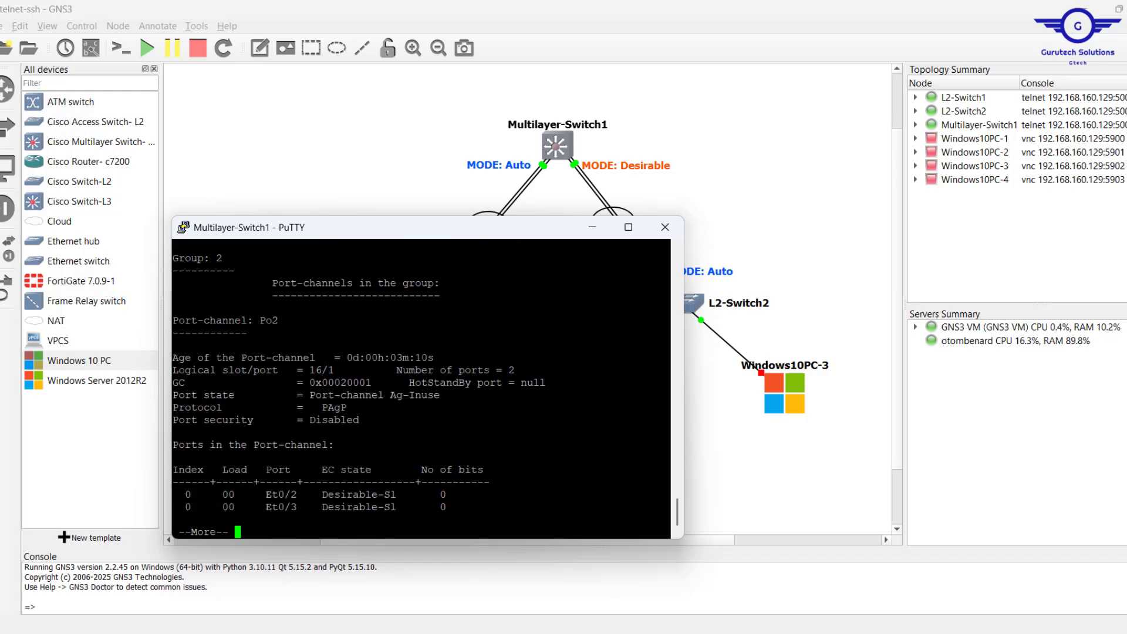
pyautogui.press('Return')
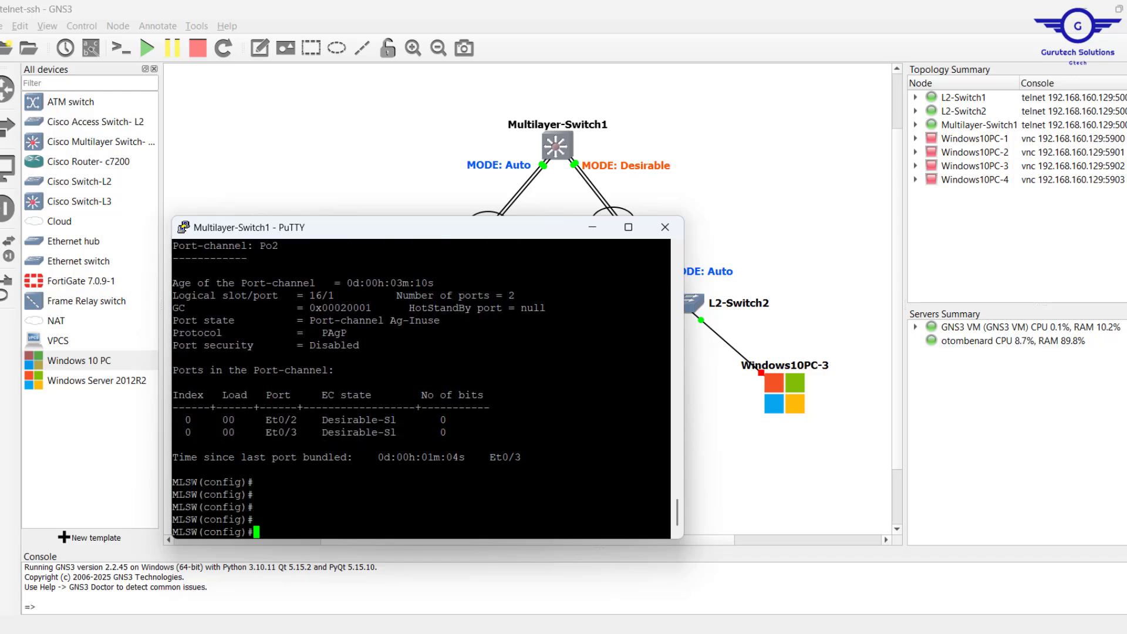
pyautogui.click(748, 464)
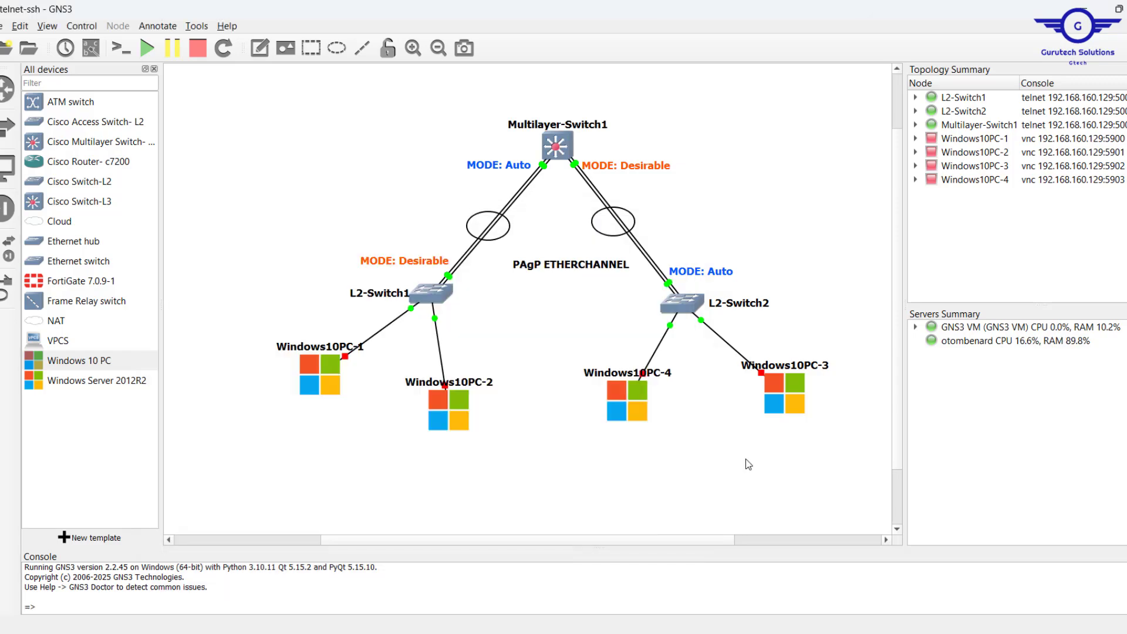